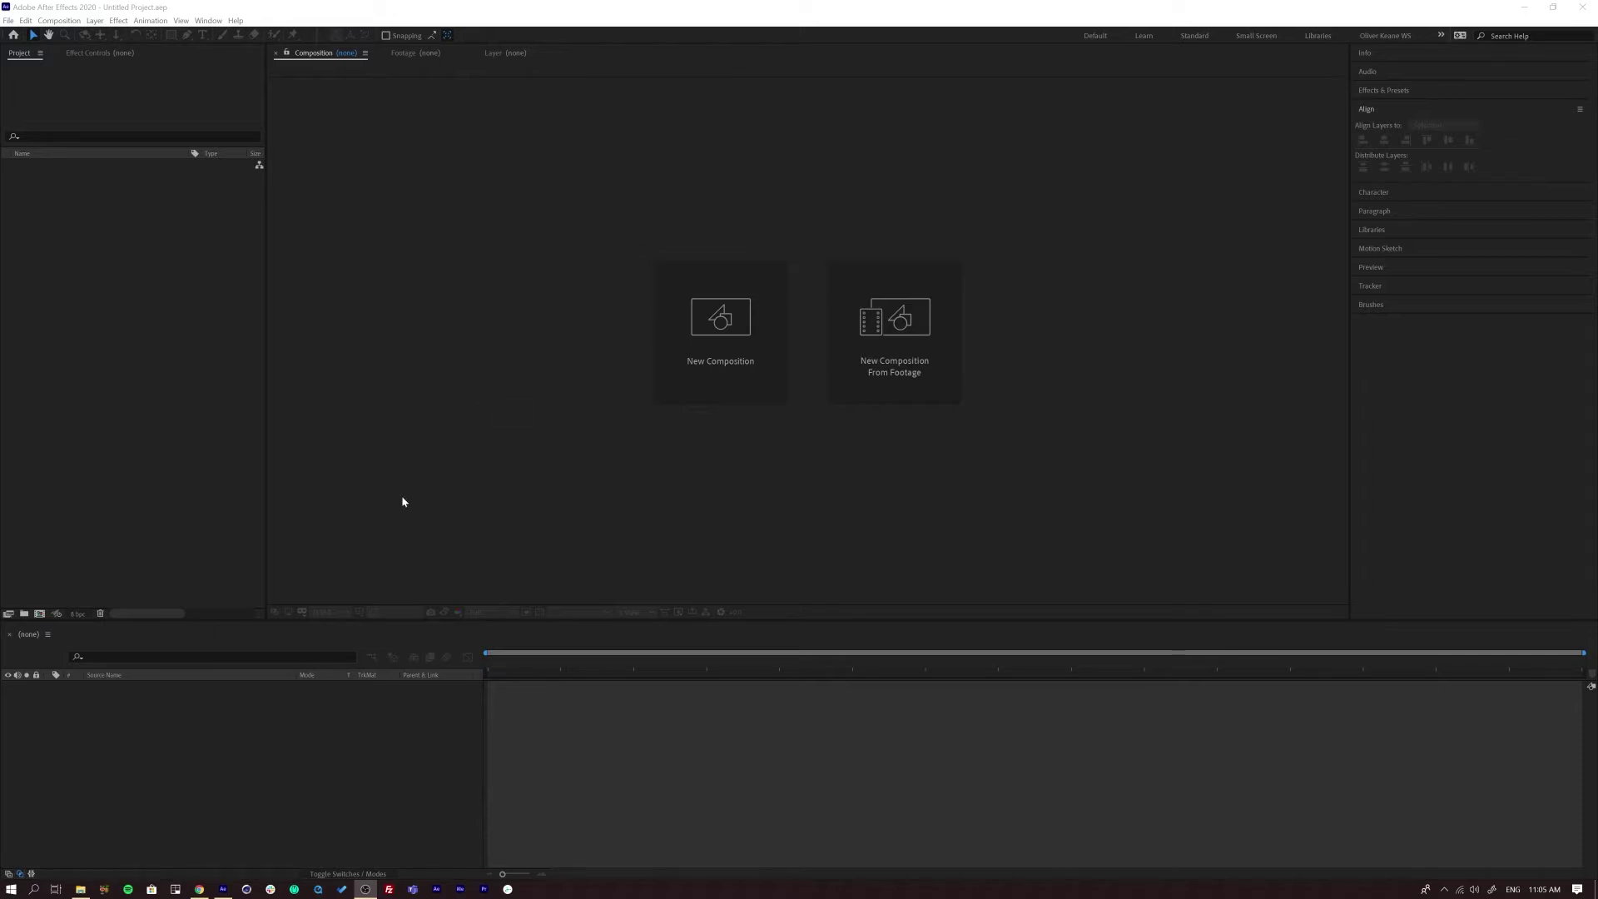
# Import the 1_Camo.jpg image from the 17 Adjustment Layers folder into the After Effects project
pyautogui.click(79, 889)
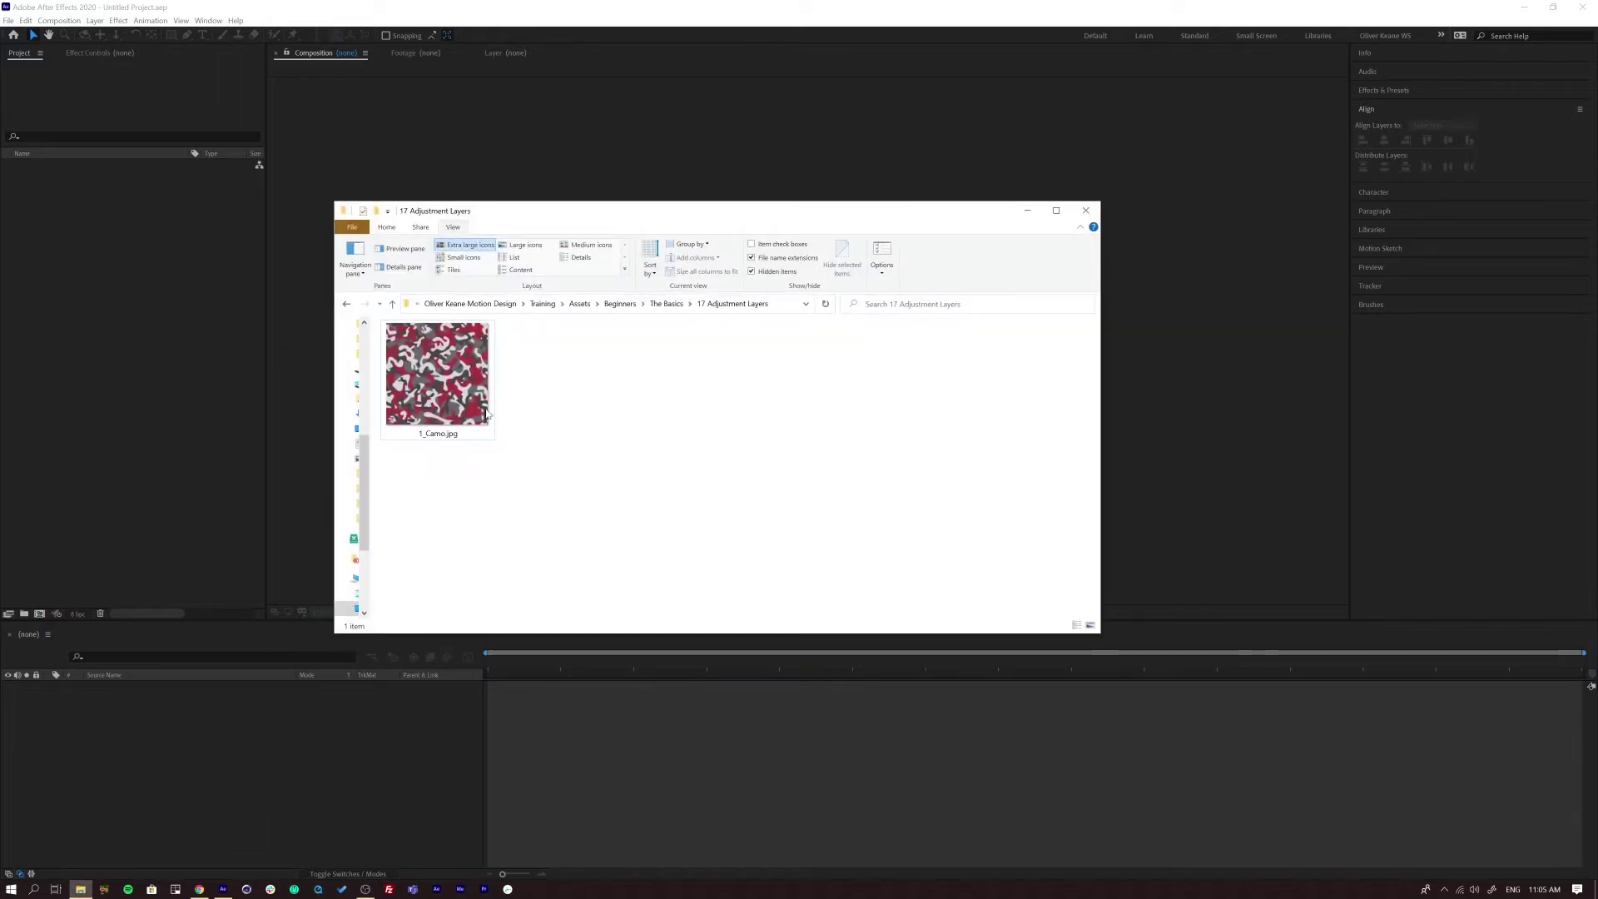
pyautogui.click(486, 414)
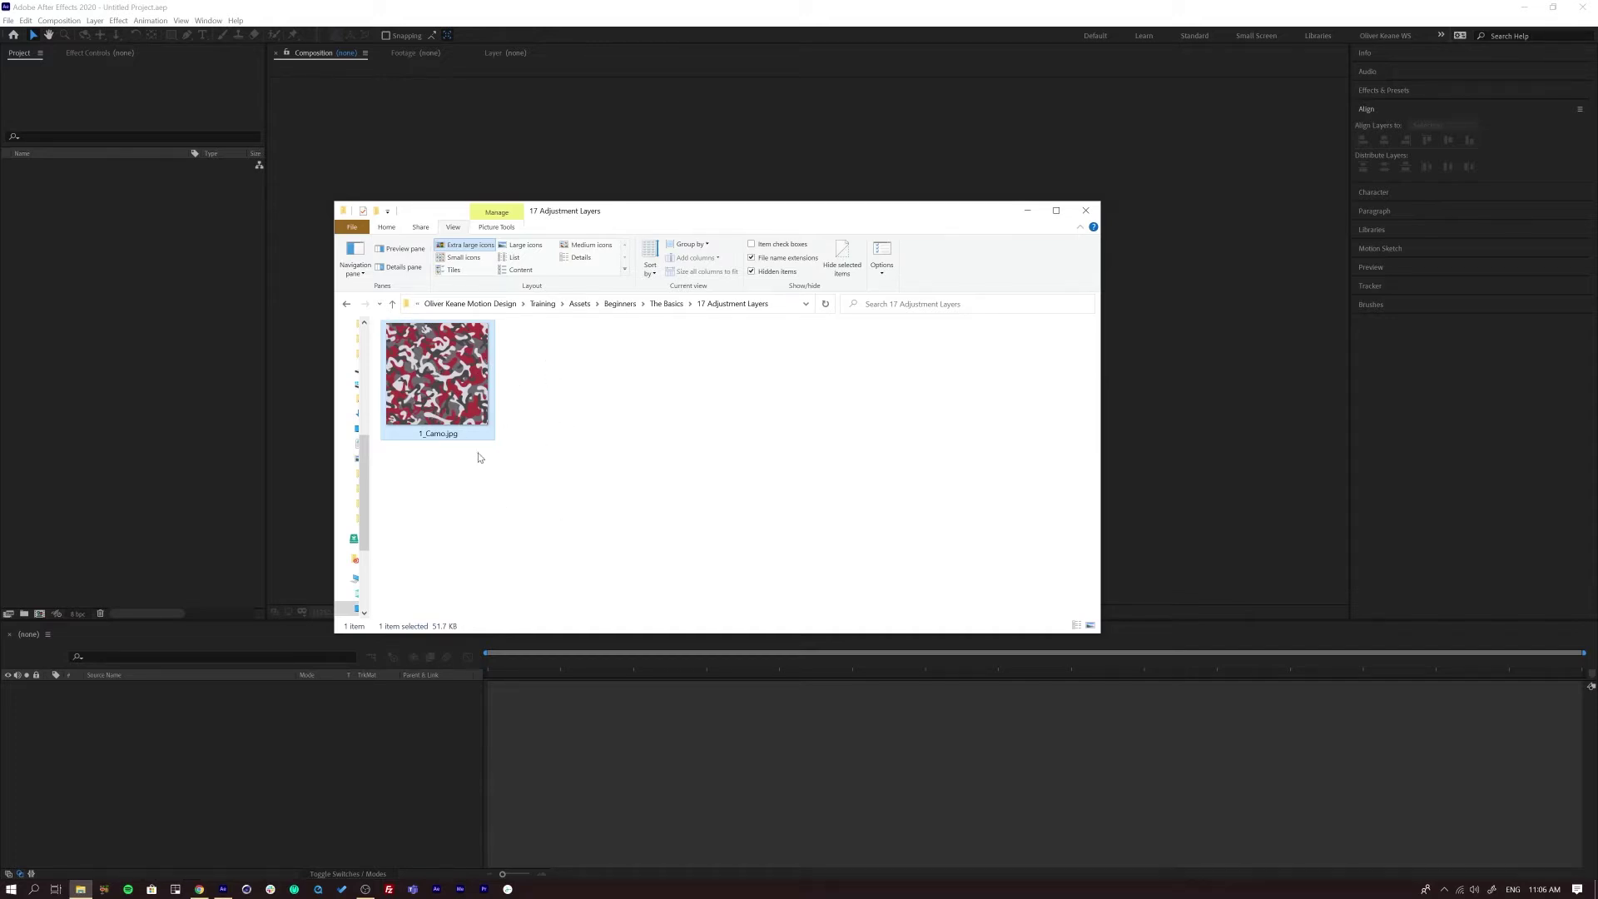
pyautogui.click(649, 425)
pyautogui.click(450, 387)
pyautogui.click(510, 387)
pyautogui.click(457, 391)
pyautogui.moveTo(455, 377); pyautogui.dragTo(124, 331)
pyautogui.moveTo(1079, 324); pyautogui.dragTo(144, 307)
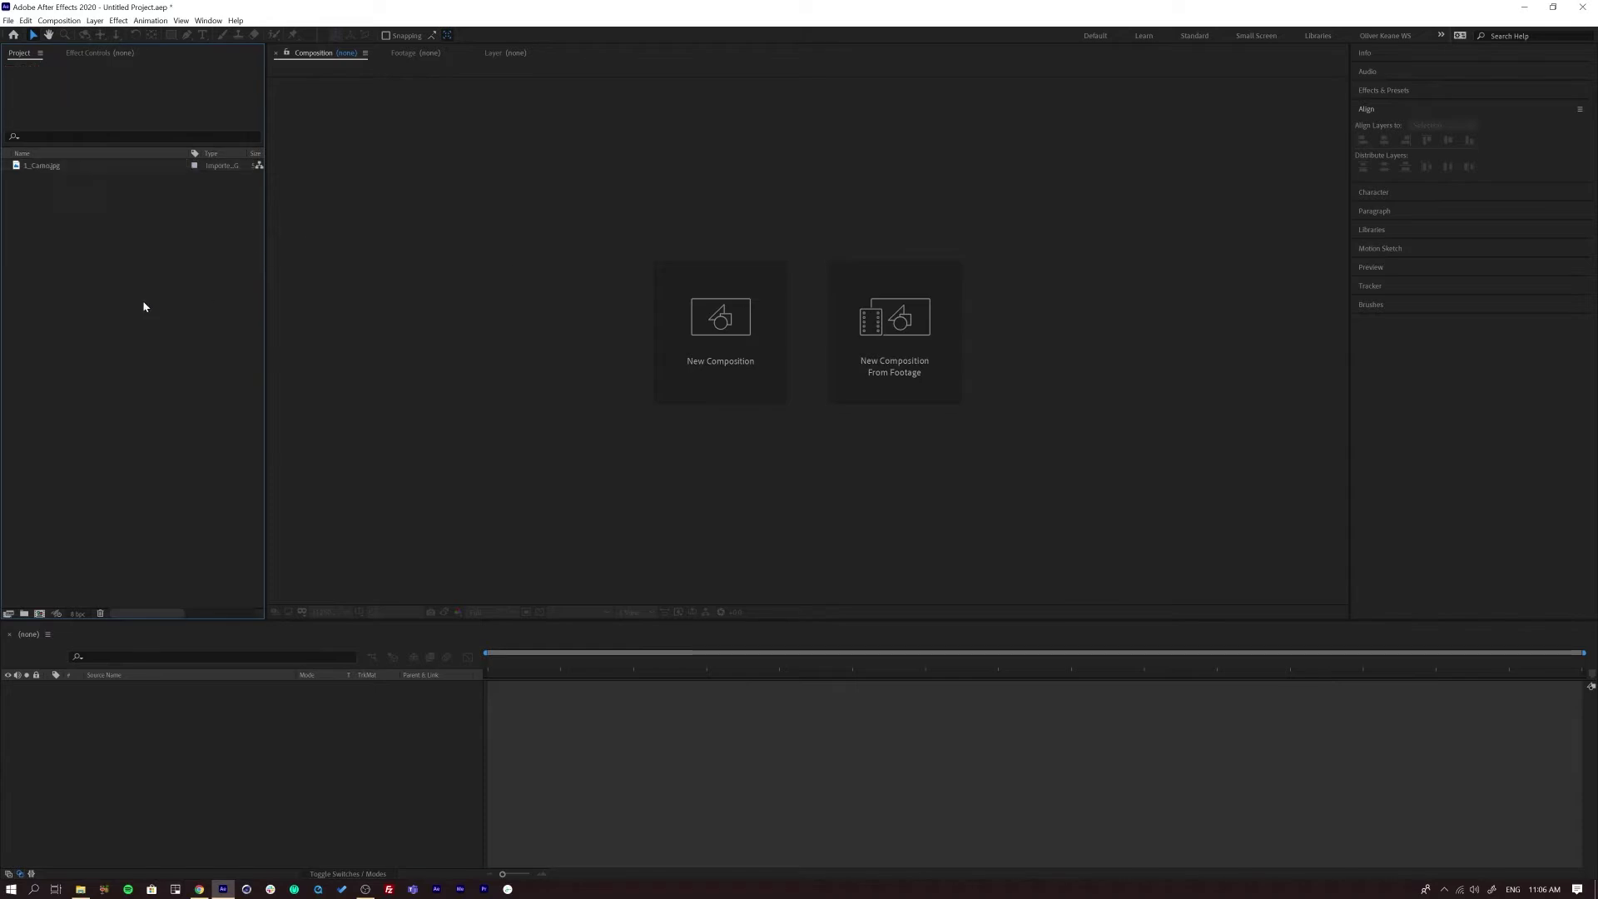
# Create a new composition from the imported 1_Camo.jpg footage
pyautogui.click(60, 164)
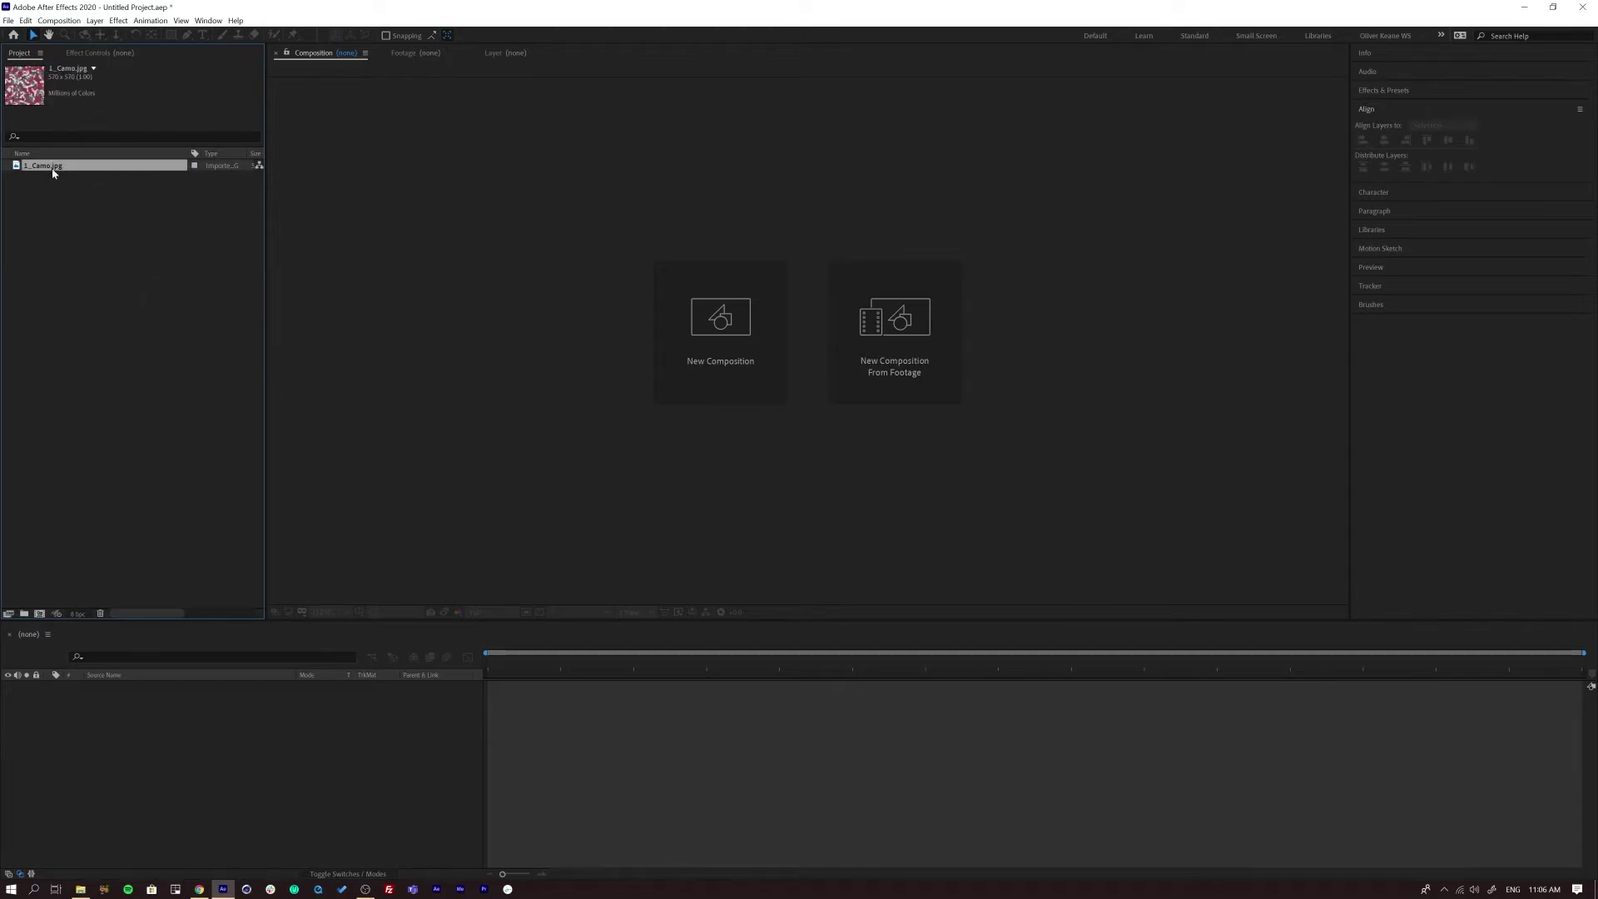
pyautogui.rightClick(51, 170)
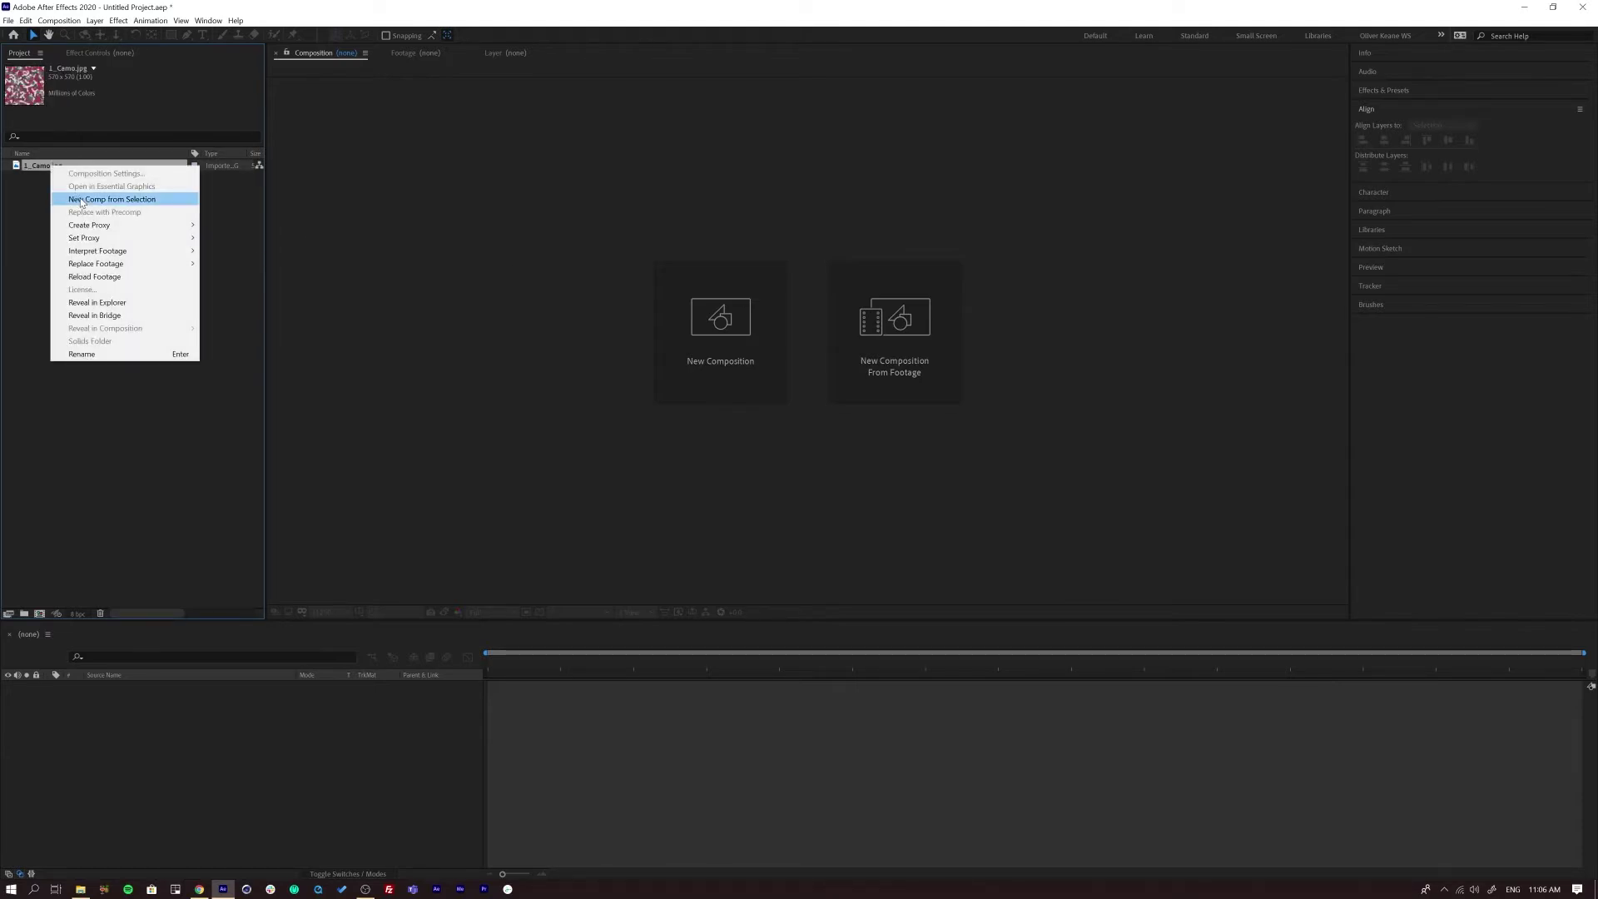
pyautogui.click(81, 200)
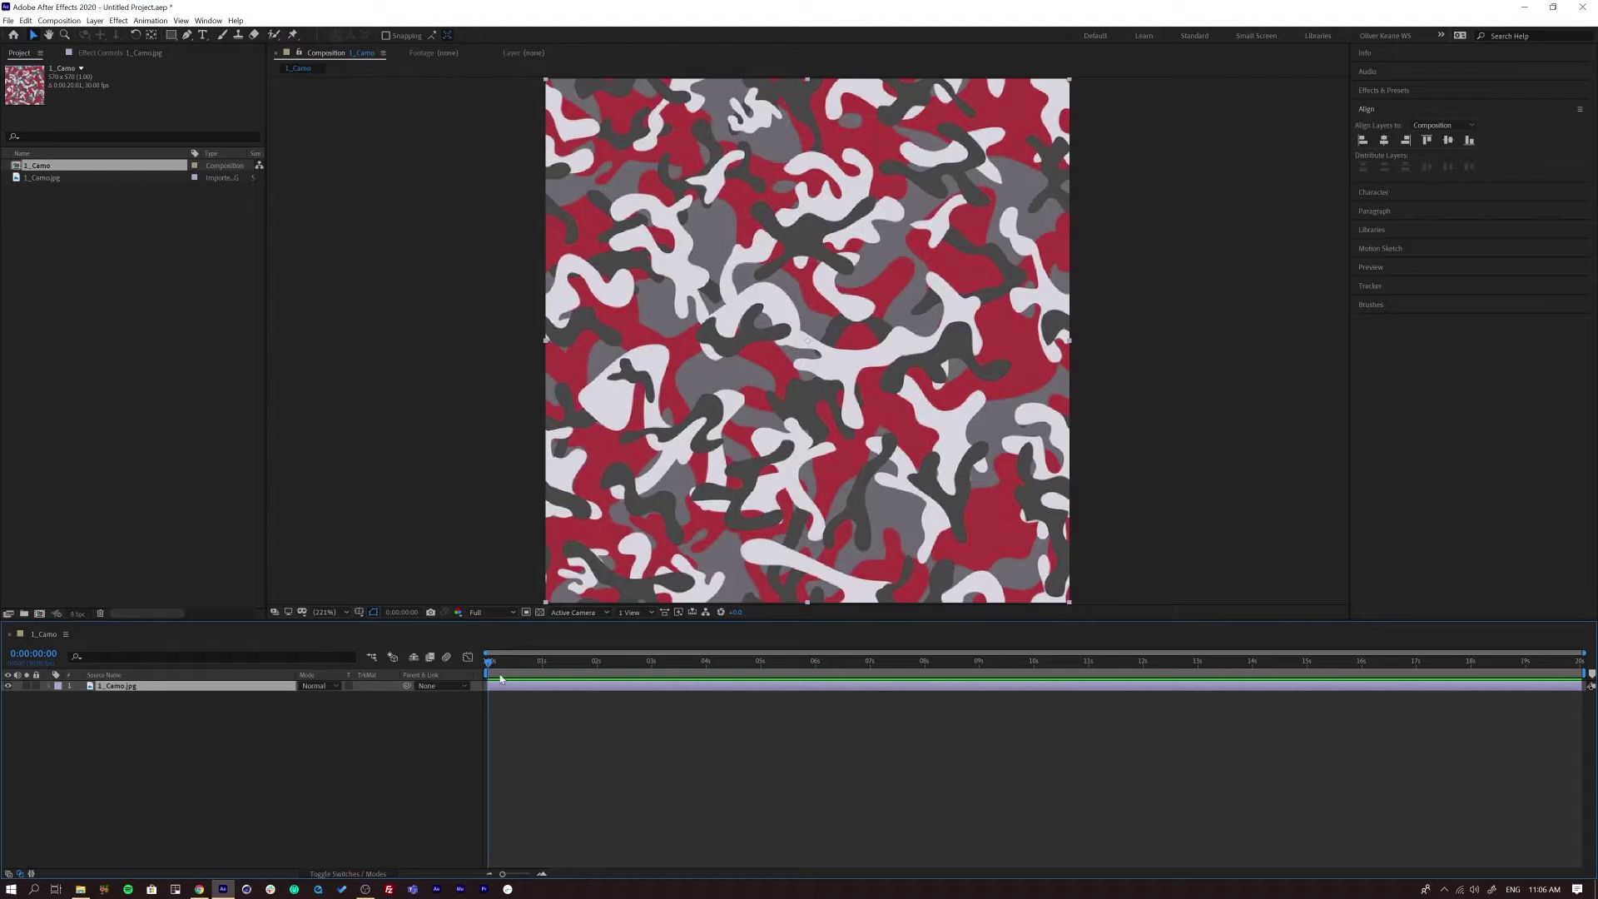
# Apply the CC Bender distortion to the camo layer, increase its Amount and reposition its Top point, comparing the effect off and on
pyautogui.click(118, 20)
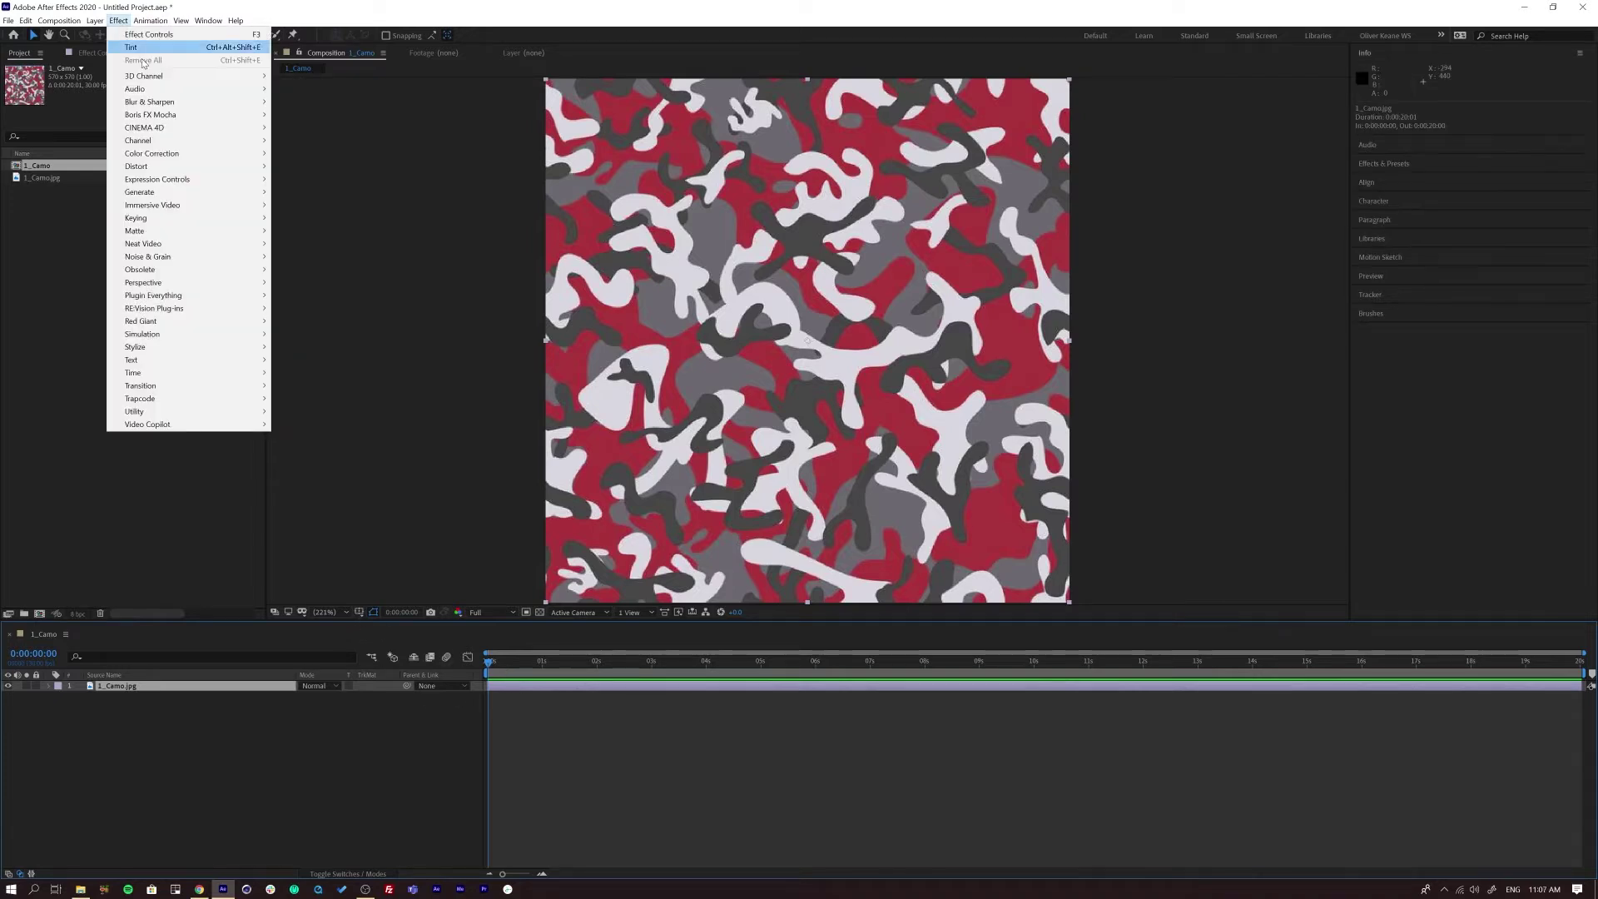
pyautogui.moveTo(223, 168)
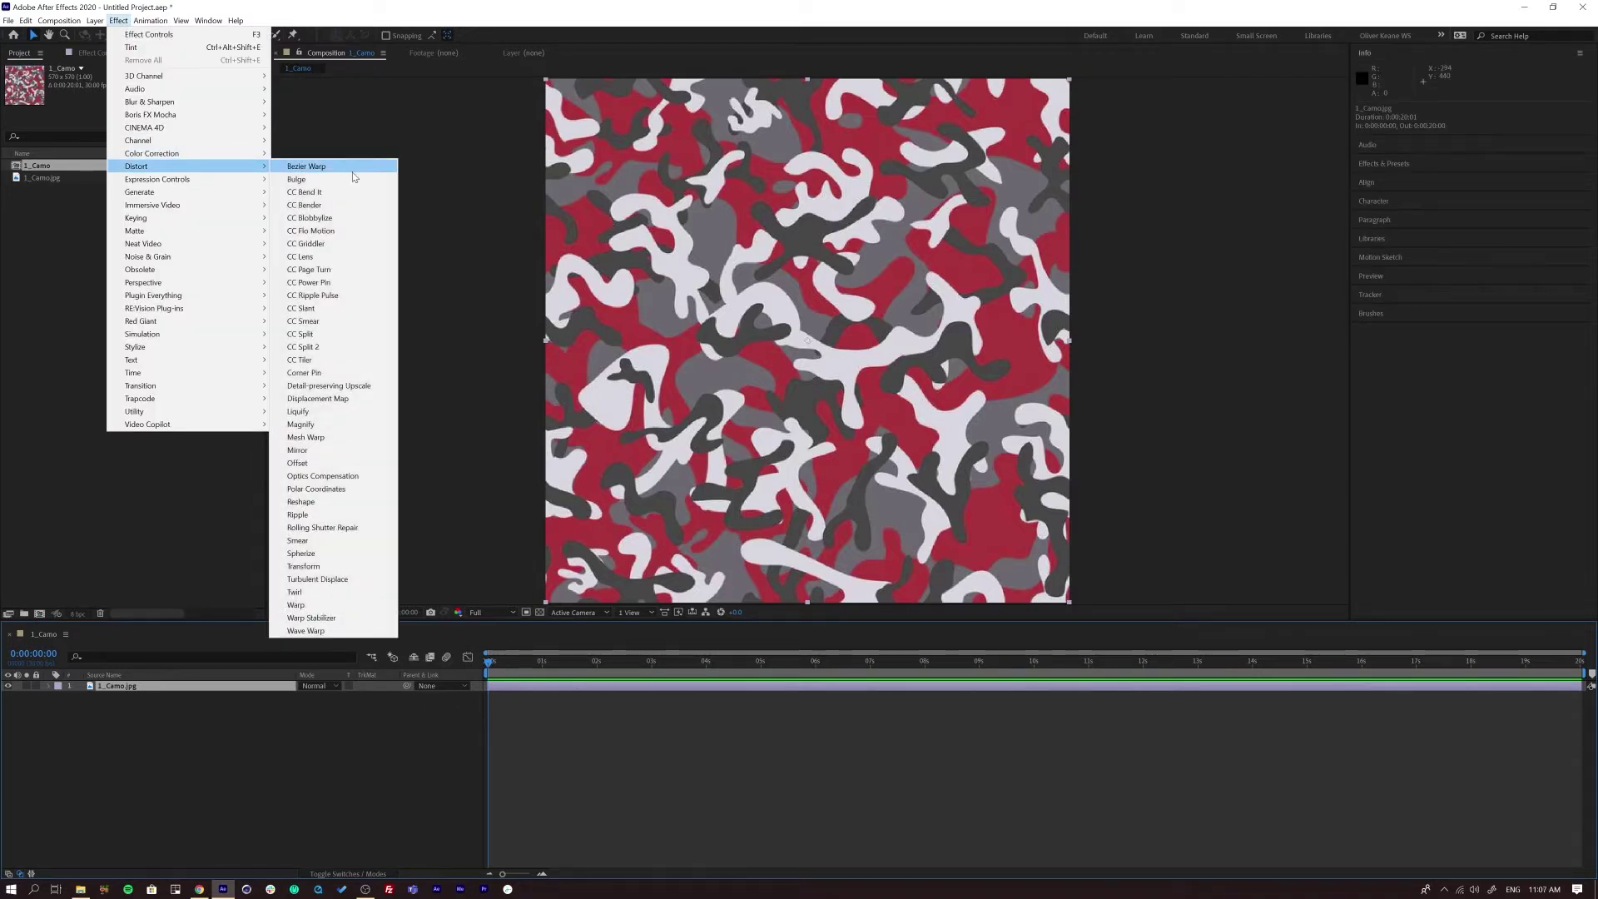
pyautogui.click(349, 204)
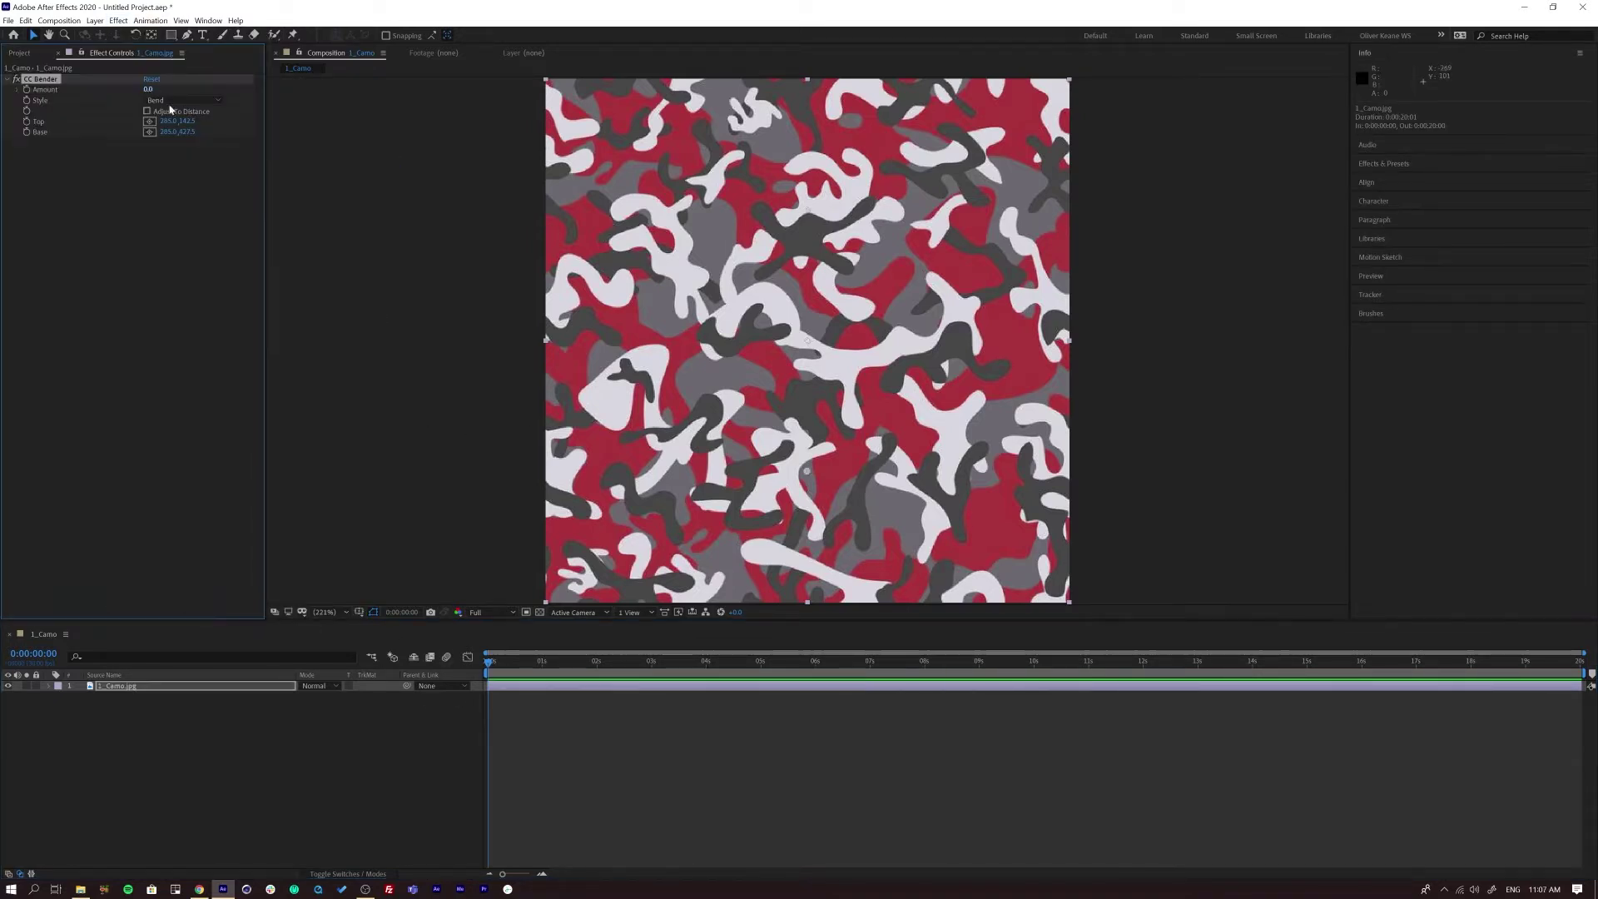
pyautogui.moveTo(148, 89); pyautogui.dragTo(318, 89)
pyautogui.moveTo(809, 218); pyautogui.dragTo(730, 252)
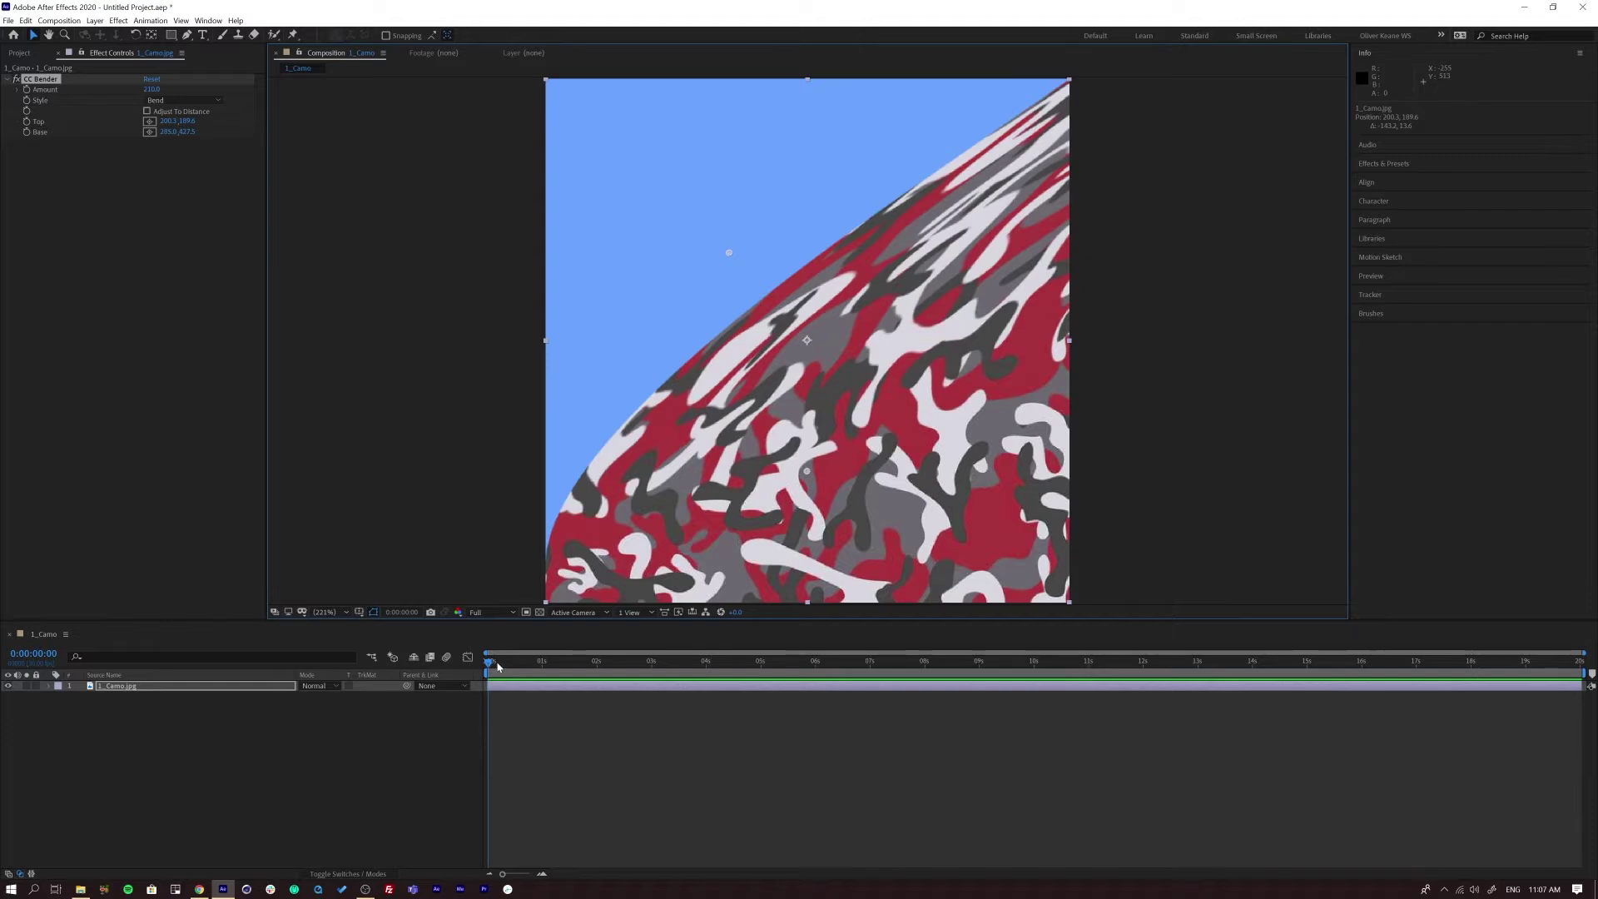
pyautogui.click(16, 79)
pyautogui.click(17, 79)
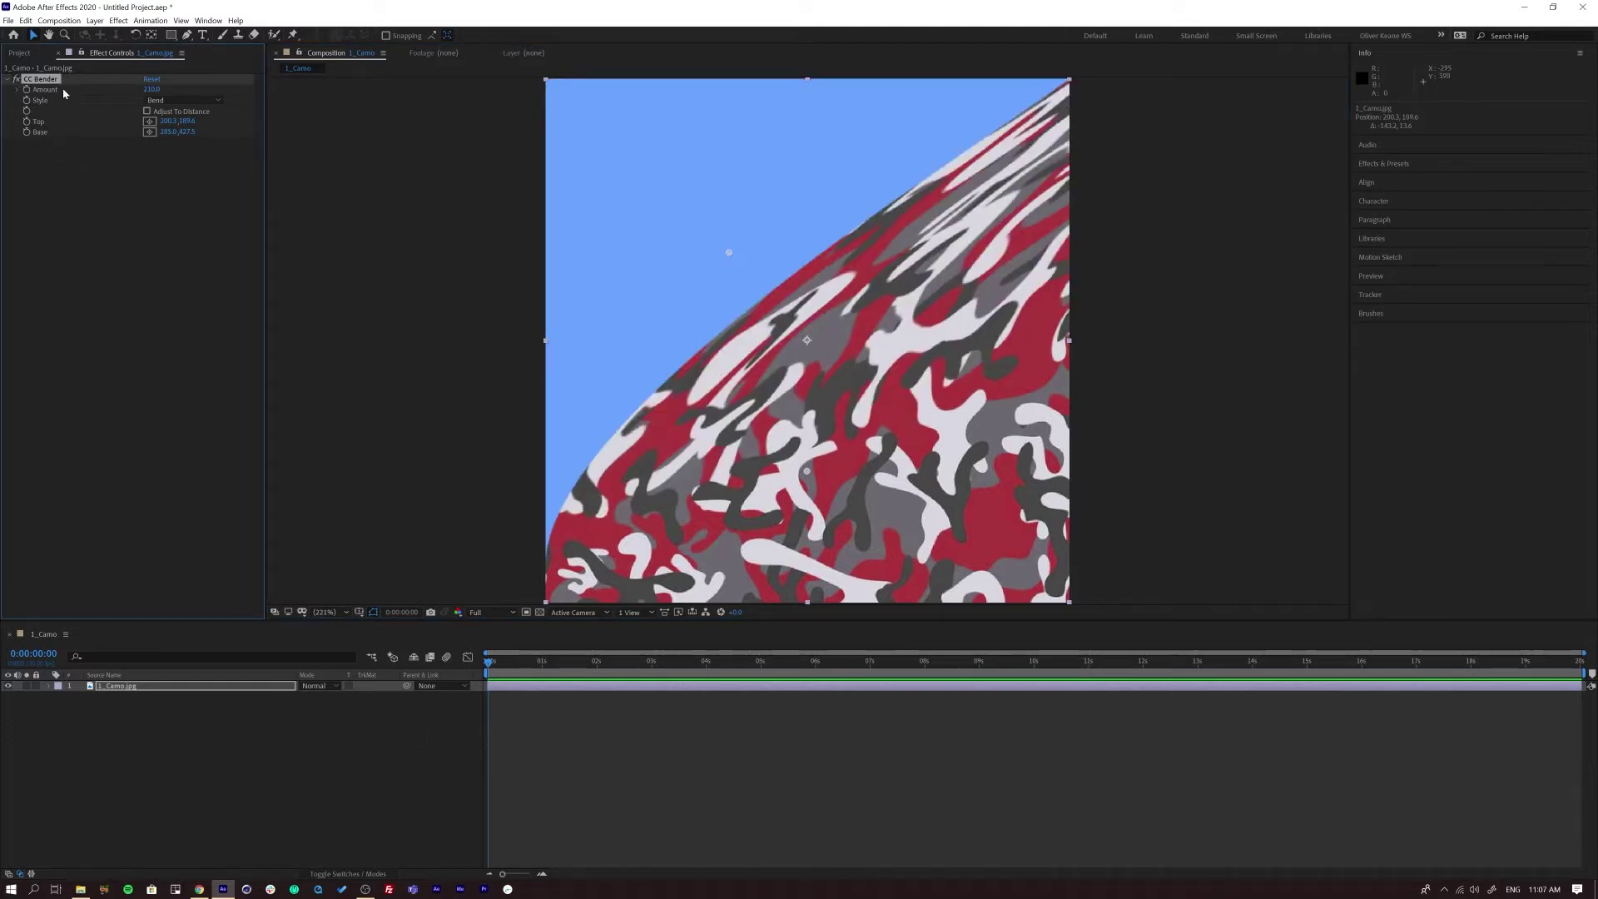
# Add the CC Lens distortion to the camo layer and adjust its Size
pyautogui.click(122, 691)
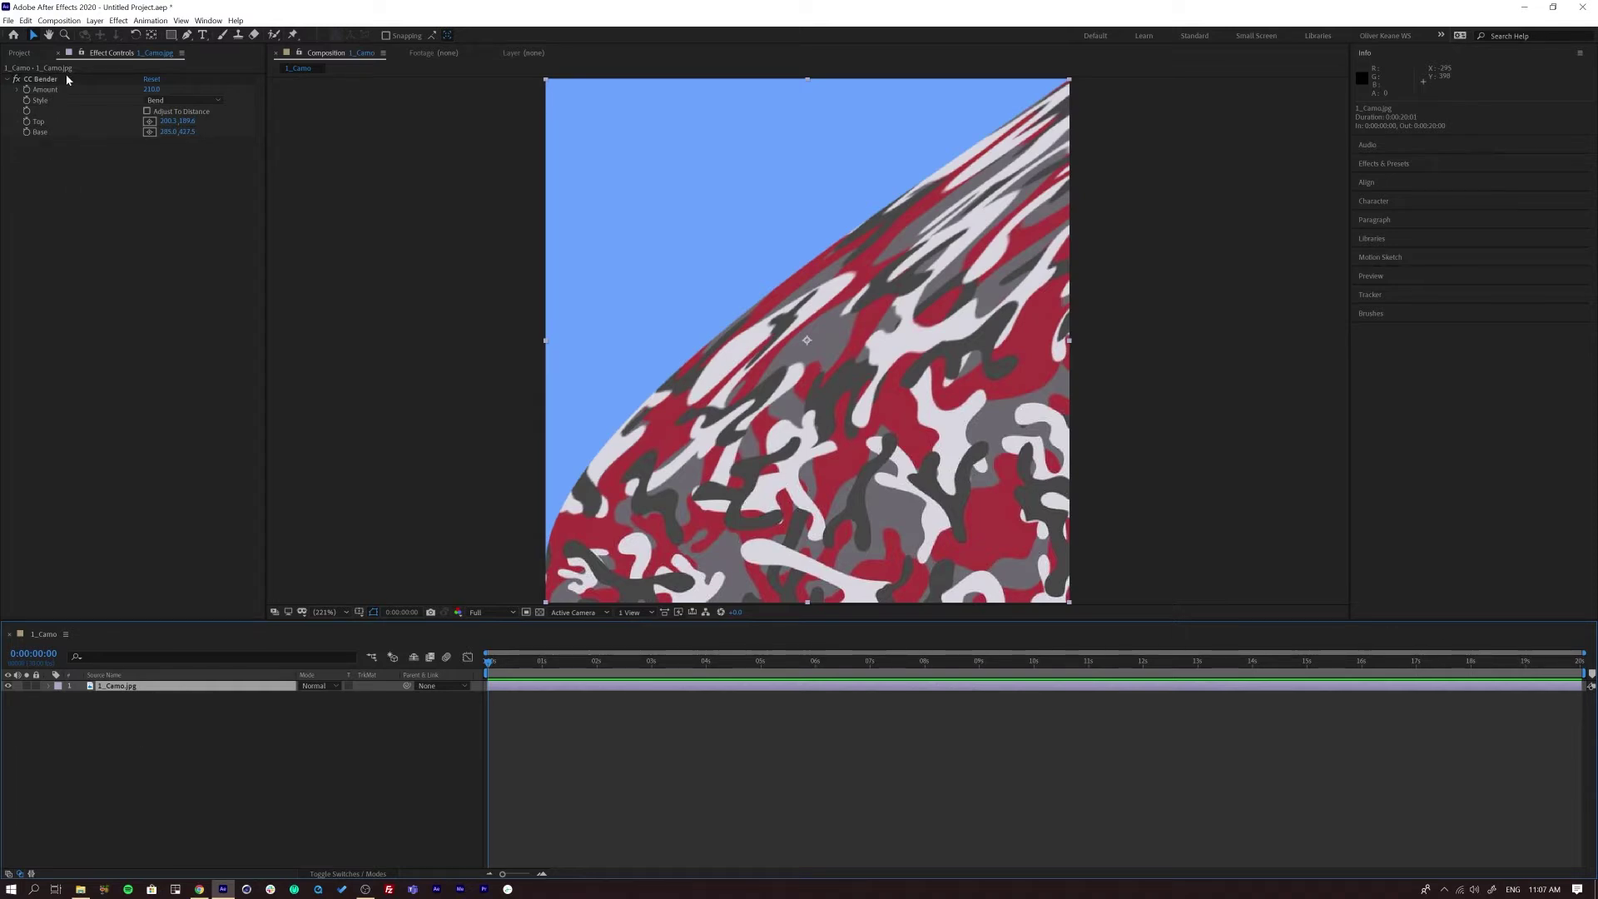
pyautogui.click(118, 20)
pyautogui.moveTo(151, 170)
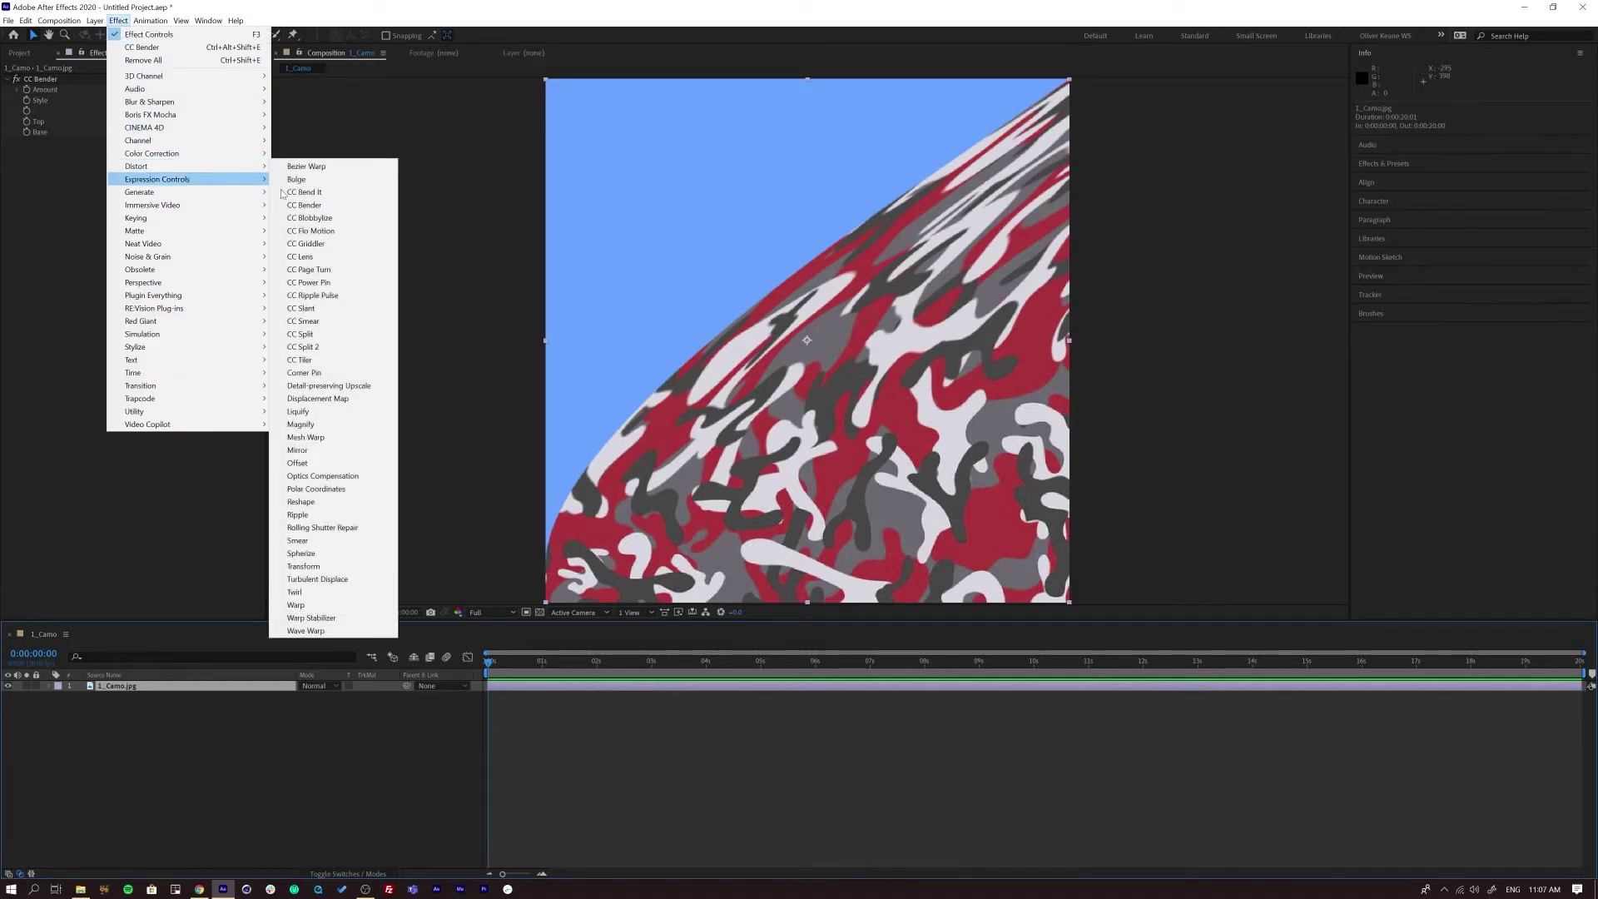
pyautogui.click(357, 256)
pyautogui.moveTo(150, 163)
pyautogui.mouseDown()
pyautogui.moveTo(242, 171)
pyautogui.moveTo(155, 164)
pyautogui.mouseUp()
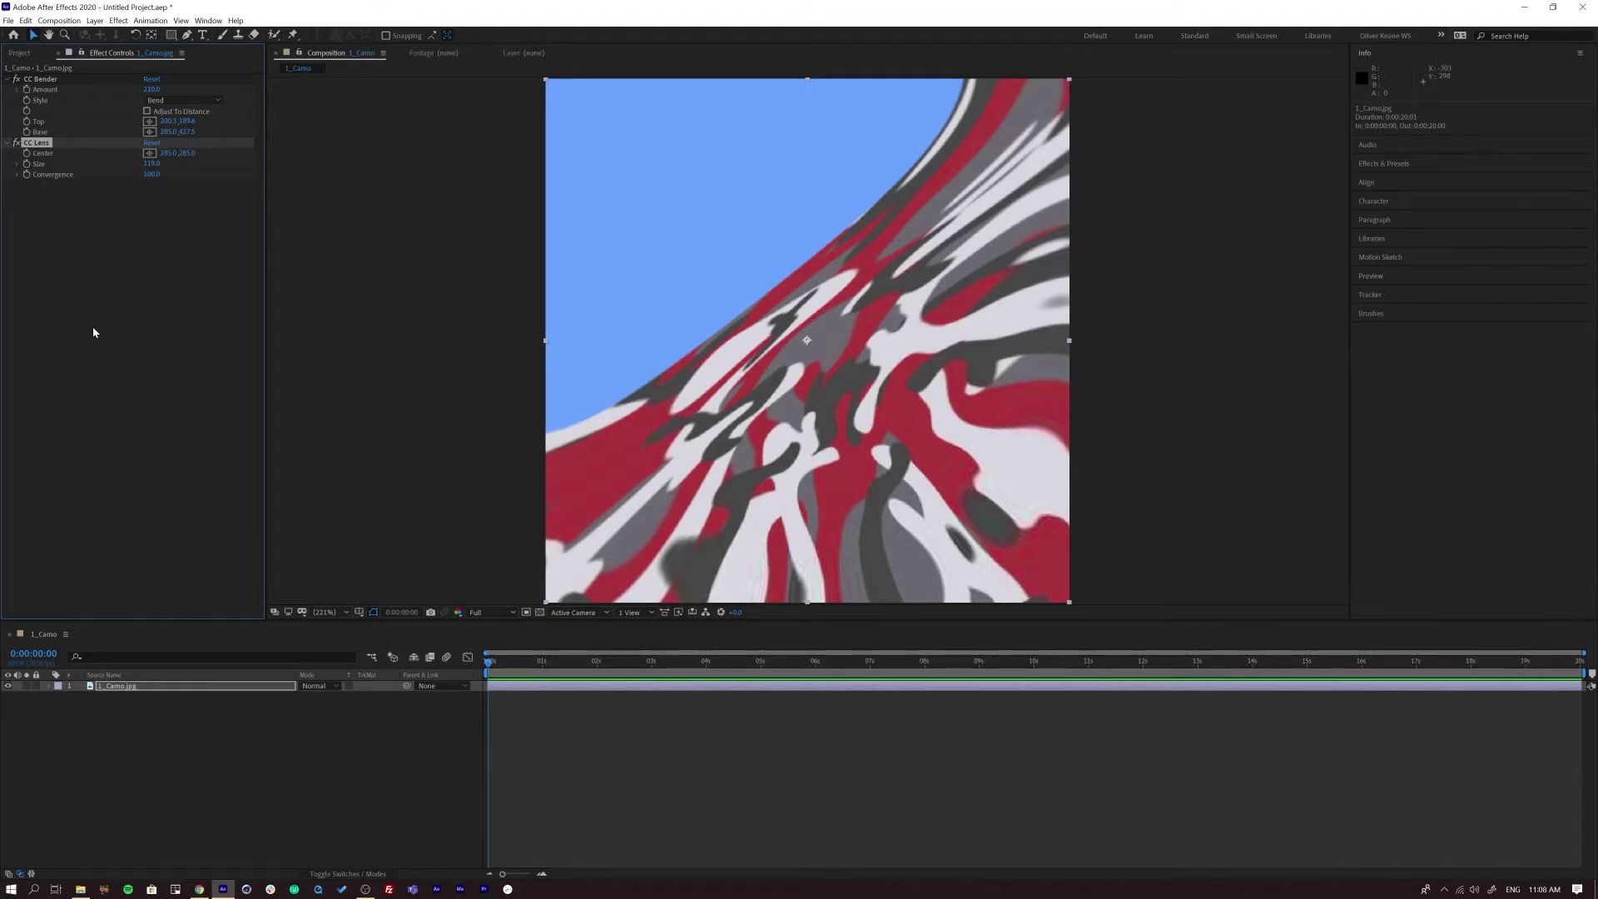
# Compare the camo layer with the CC Bender and CC Lens effects switched off and back on
pyautogui.click(16, 79)
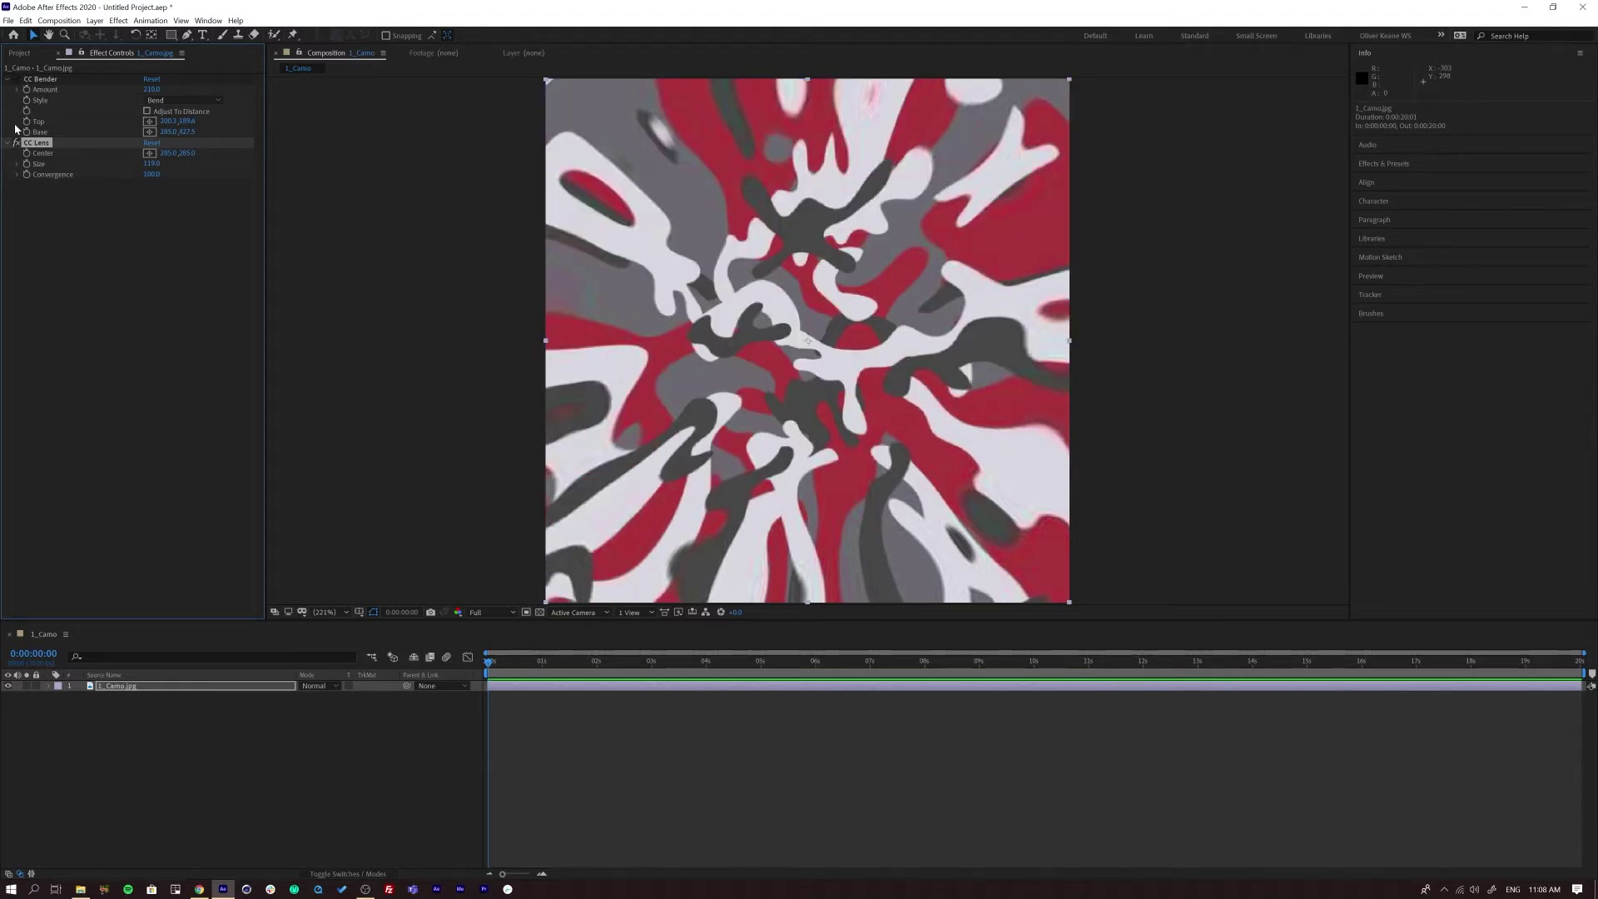
pyautogui.click(16, 142)
pyautogui.click(17, 79)
pyautogui.click(16, 142)
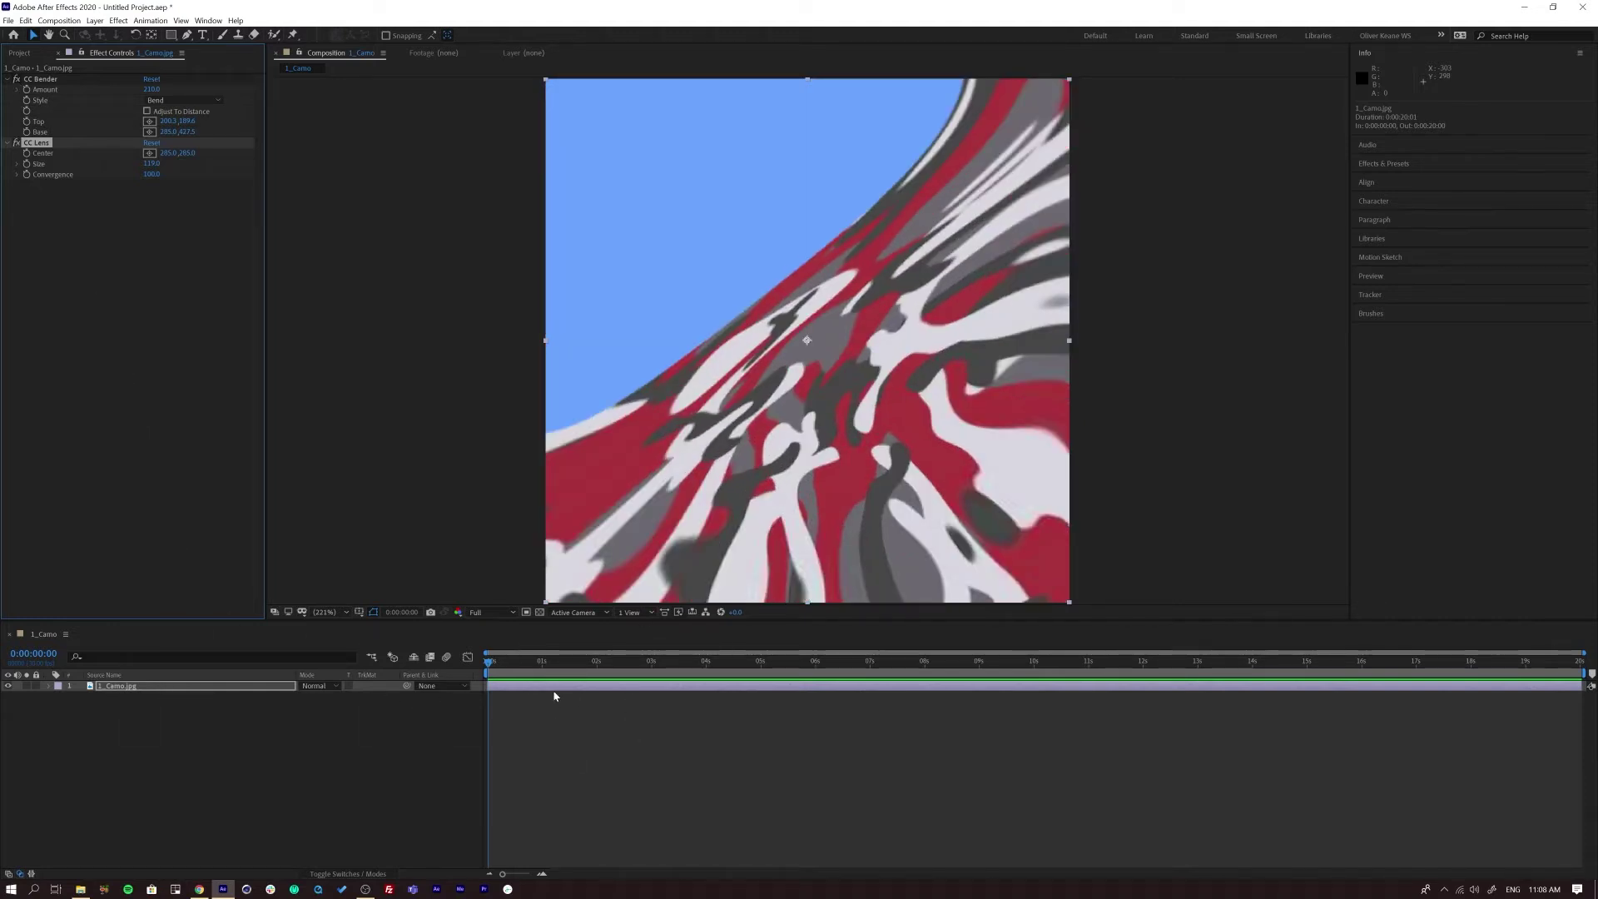
# Delete the CC Bender and CC Lens effects from the camo layer
pyautogui.click(51, 83)
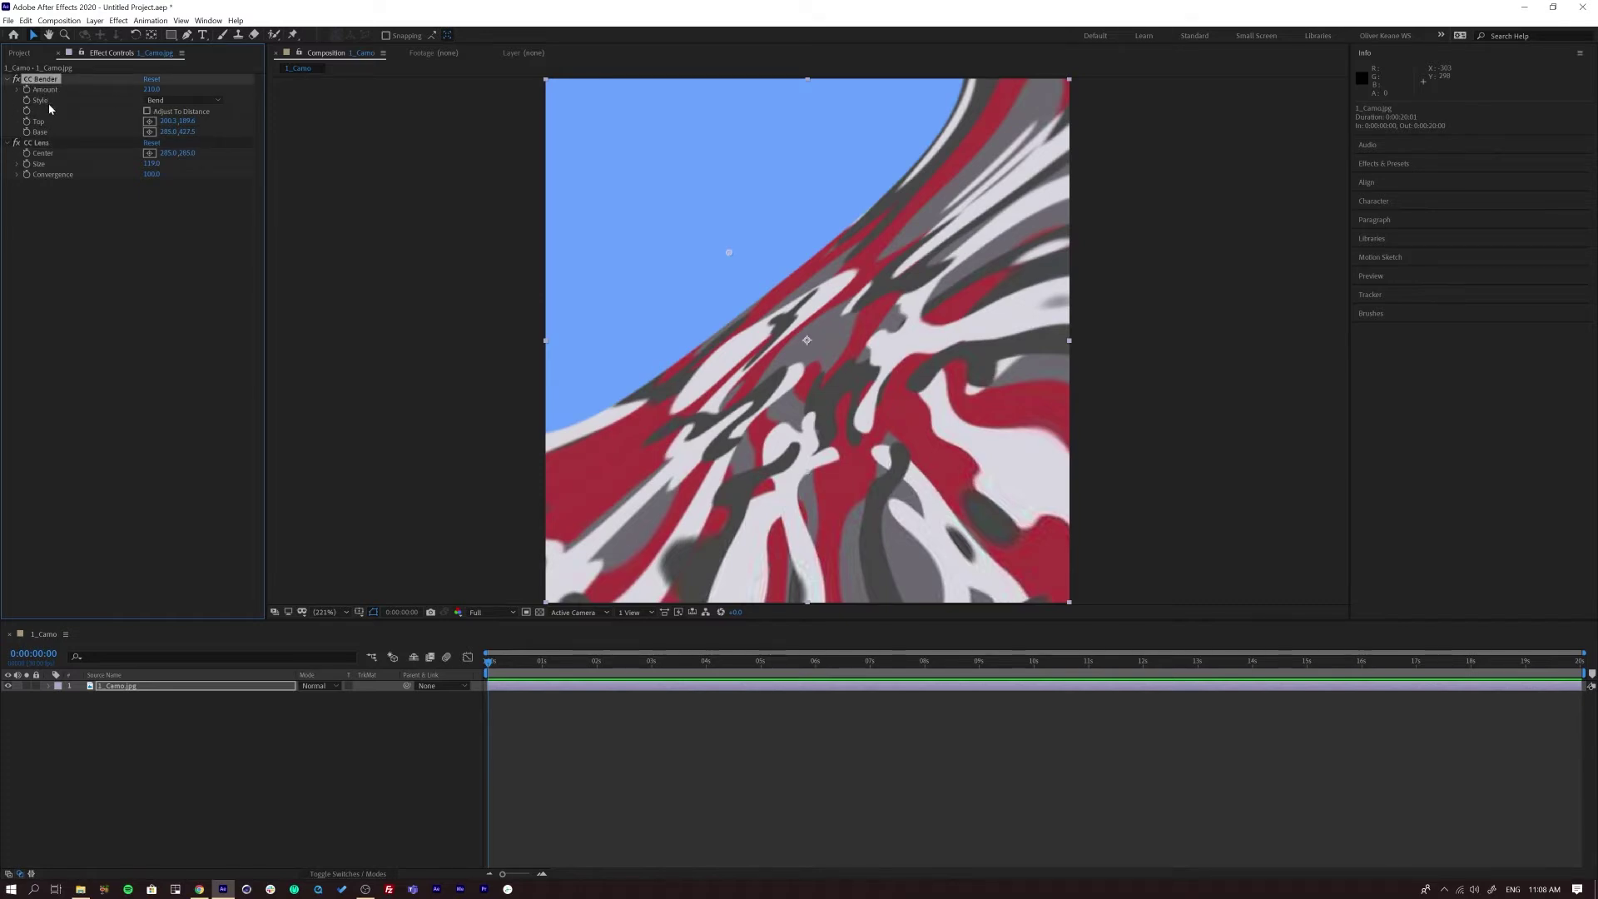
pyautogui.press('BackSpace')
pyautogui.press('BackSpace')
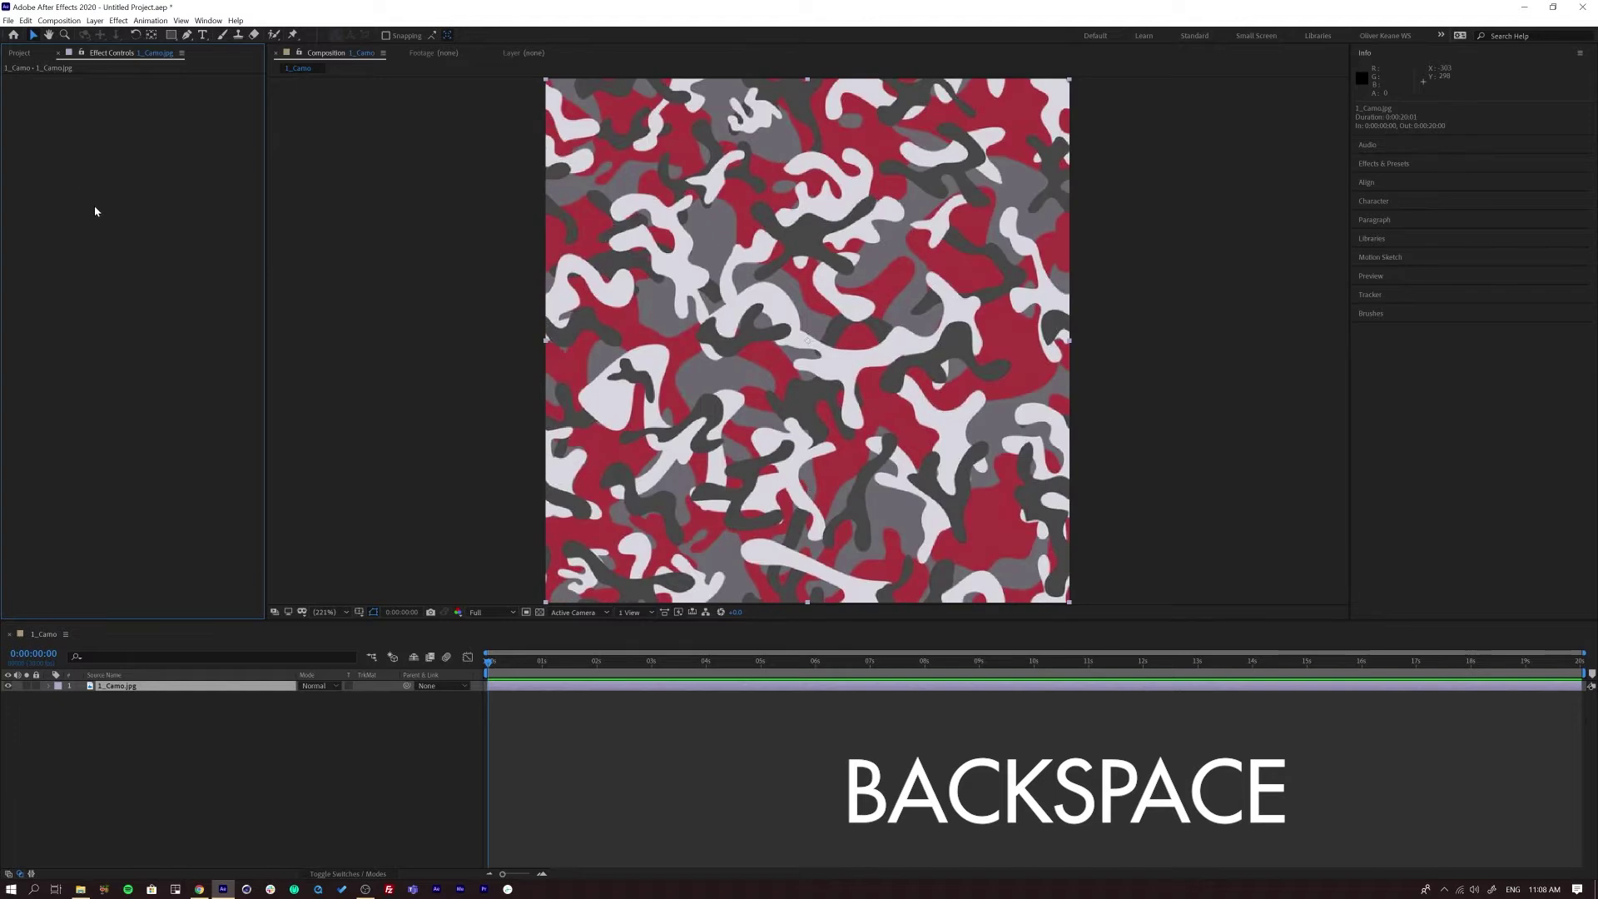
# Create a new adjustment layer above the 1_Camo.jpg layer
pyautogui.click(169, 710)
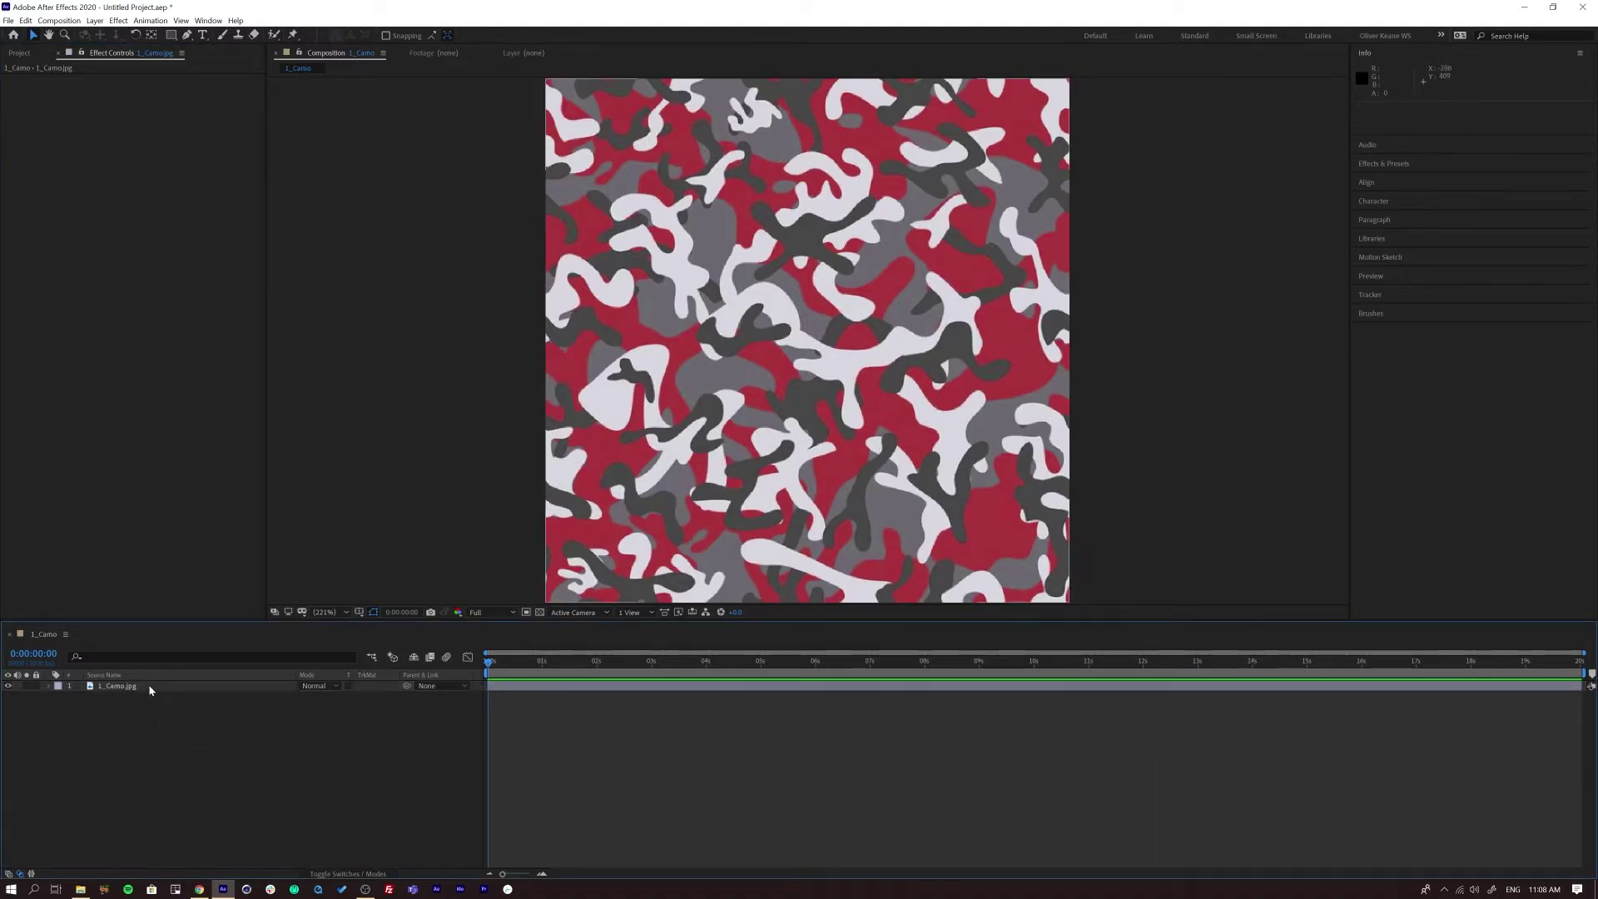
pyautogui.click(148, 686)
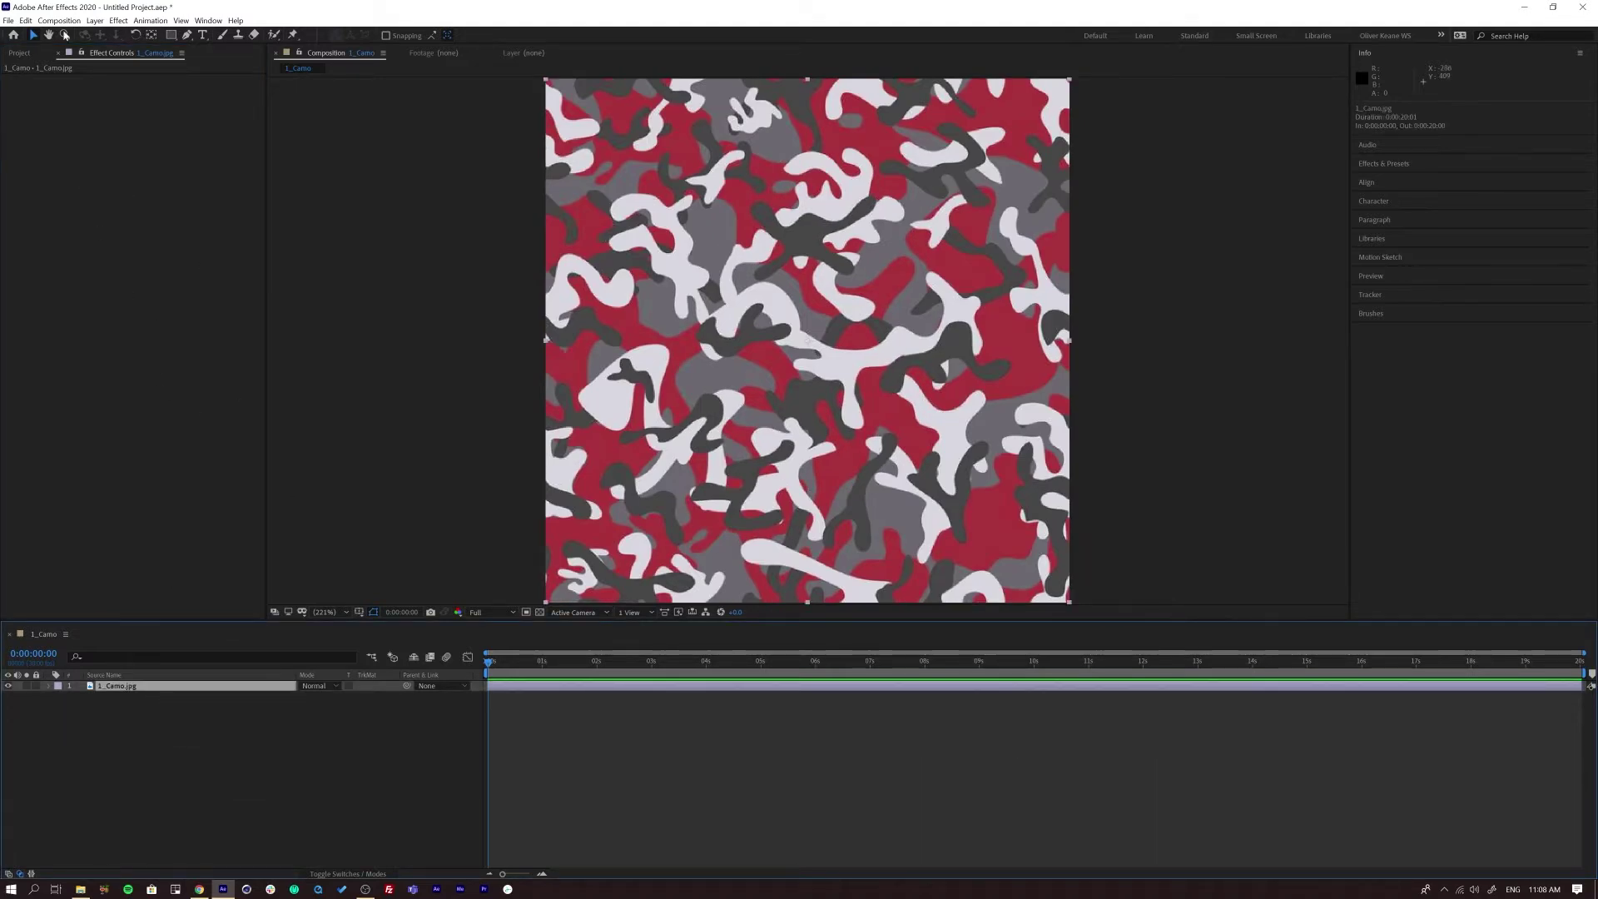
pyautogui.click(94, 20)
pyautogui.moveTo(167, 35)
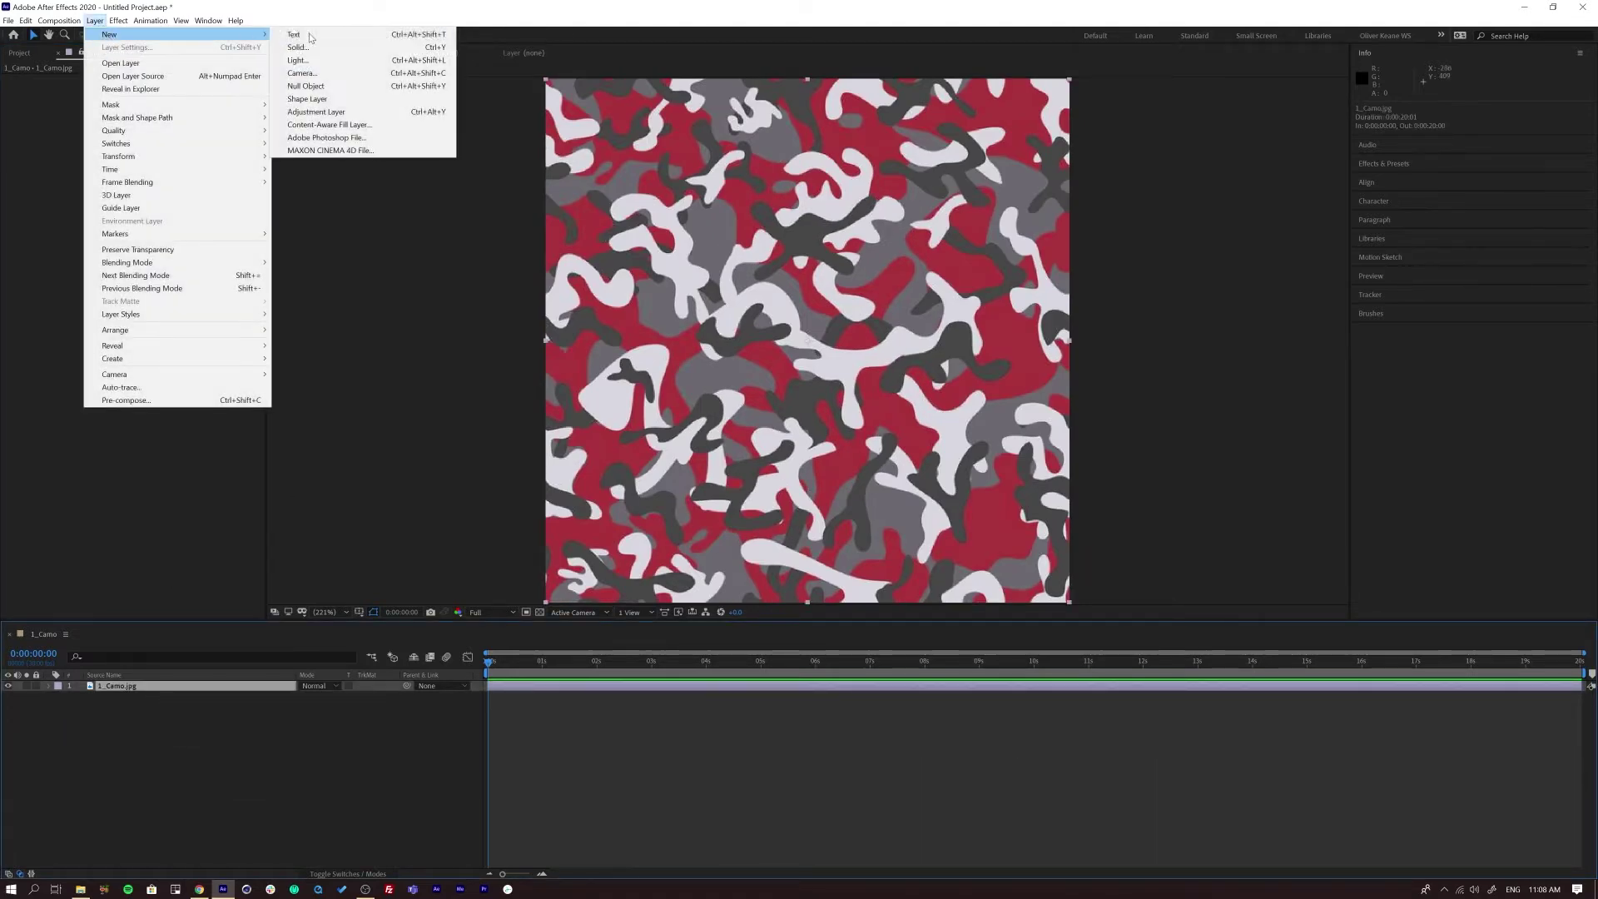
pyautogui.click(375, 112)
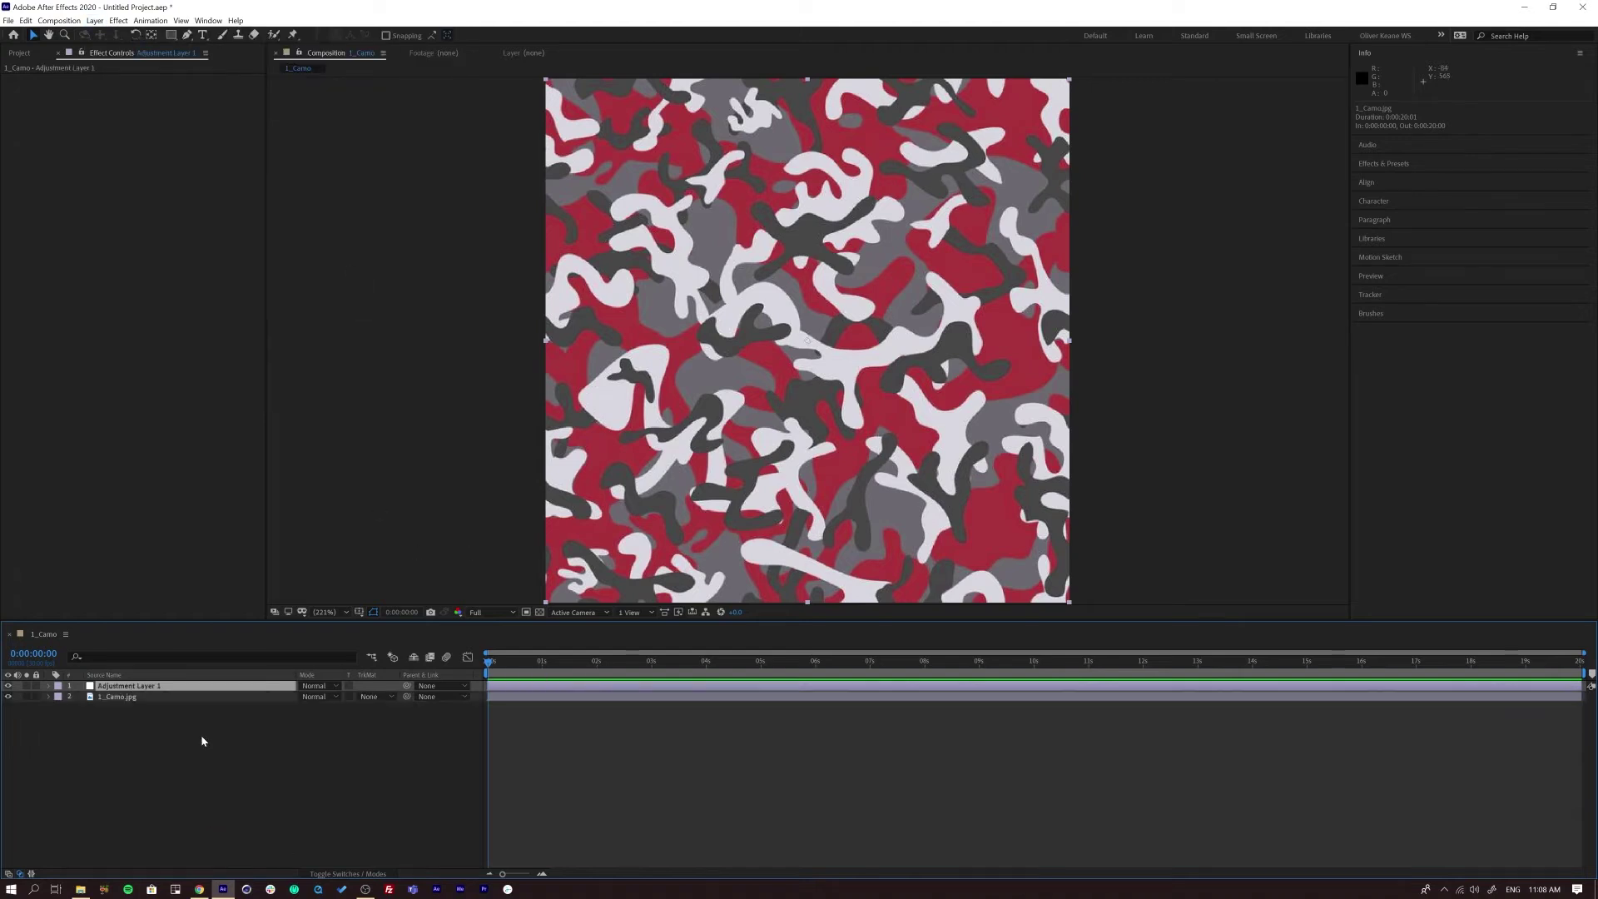
# Apply the CC Sphere effect to the adjustment layer with a Radius of about 206, and expand its Rotation settings
pyautogui.press('F2')
pyautogui.click(144, 687)
pyautogui.click(121, 21)
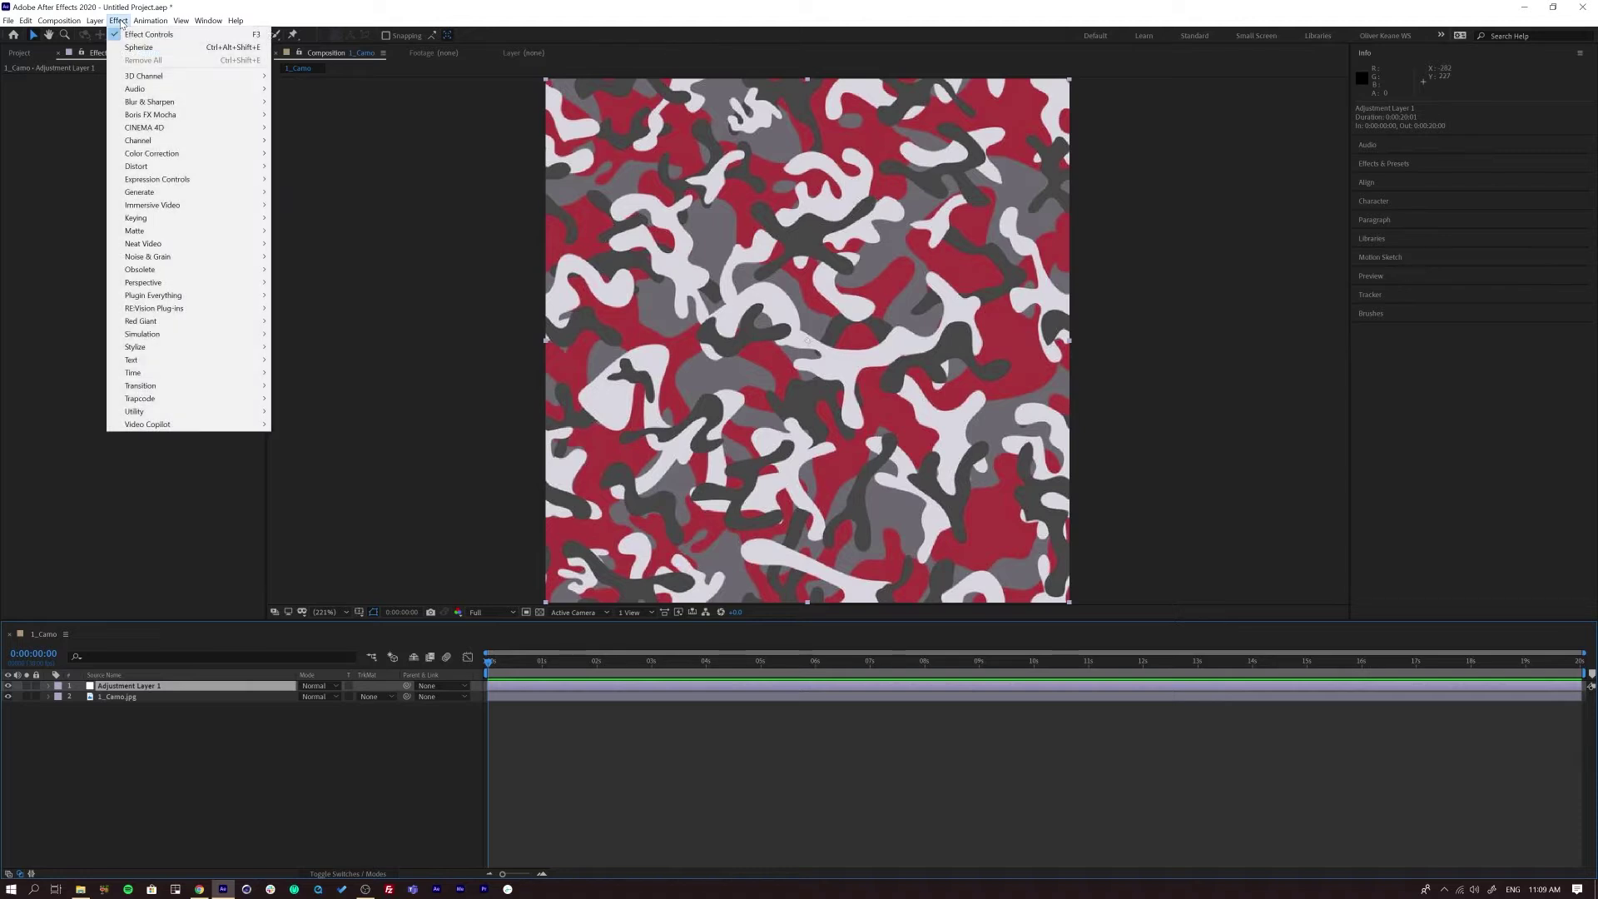
pyautogui.click(1385, 165)
pyautogui.click(1394, 107)
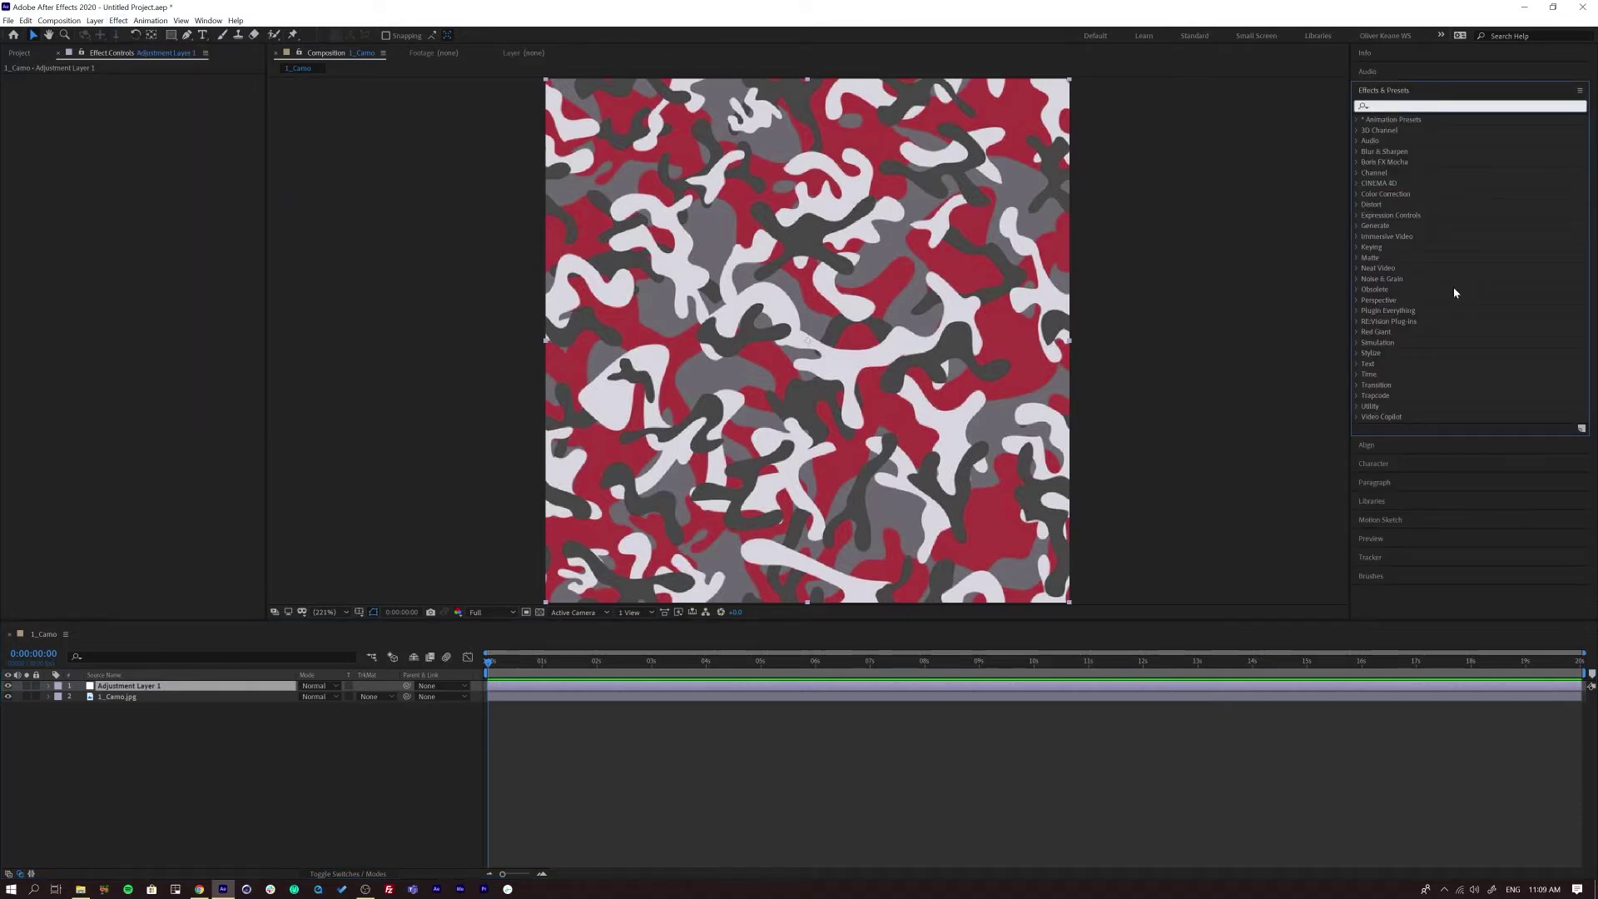
pyautogui.write('cc s')
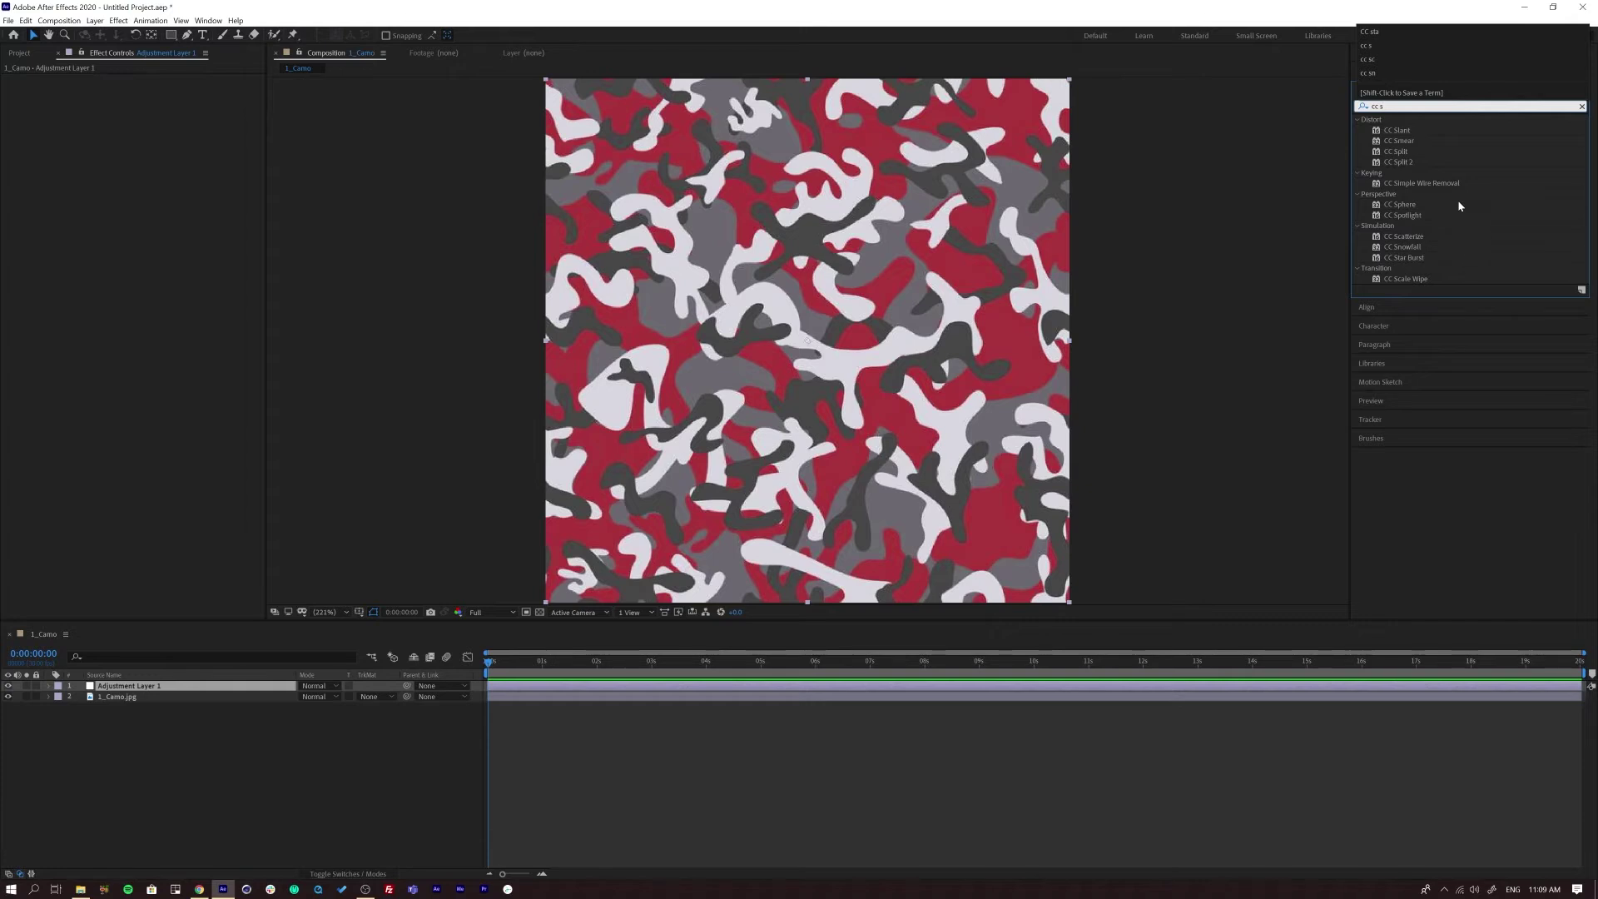
pyautogui.doubleClick(1377, 205)
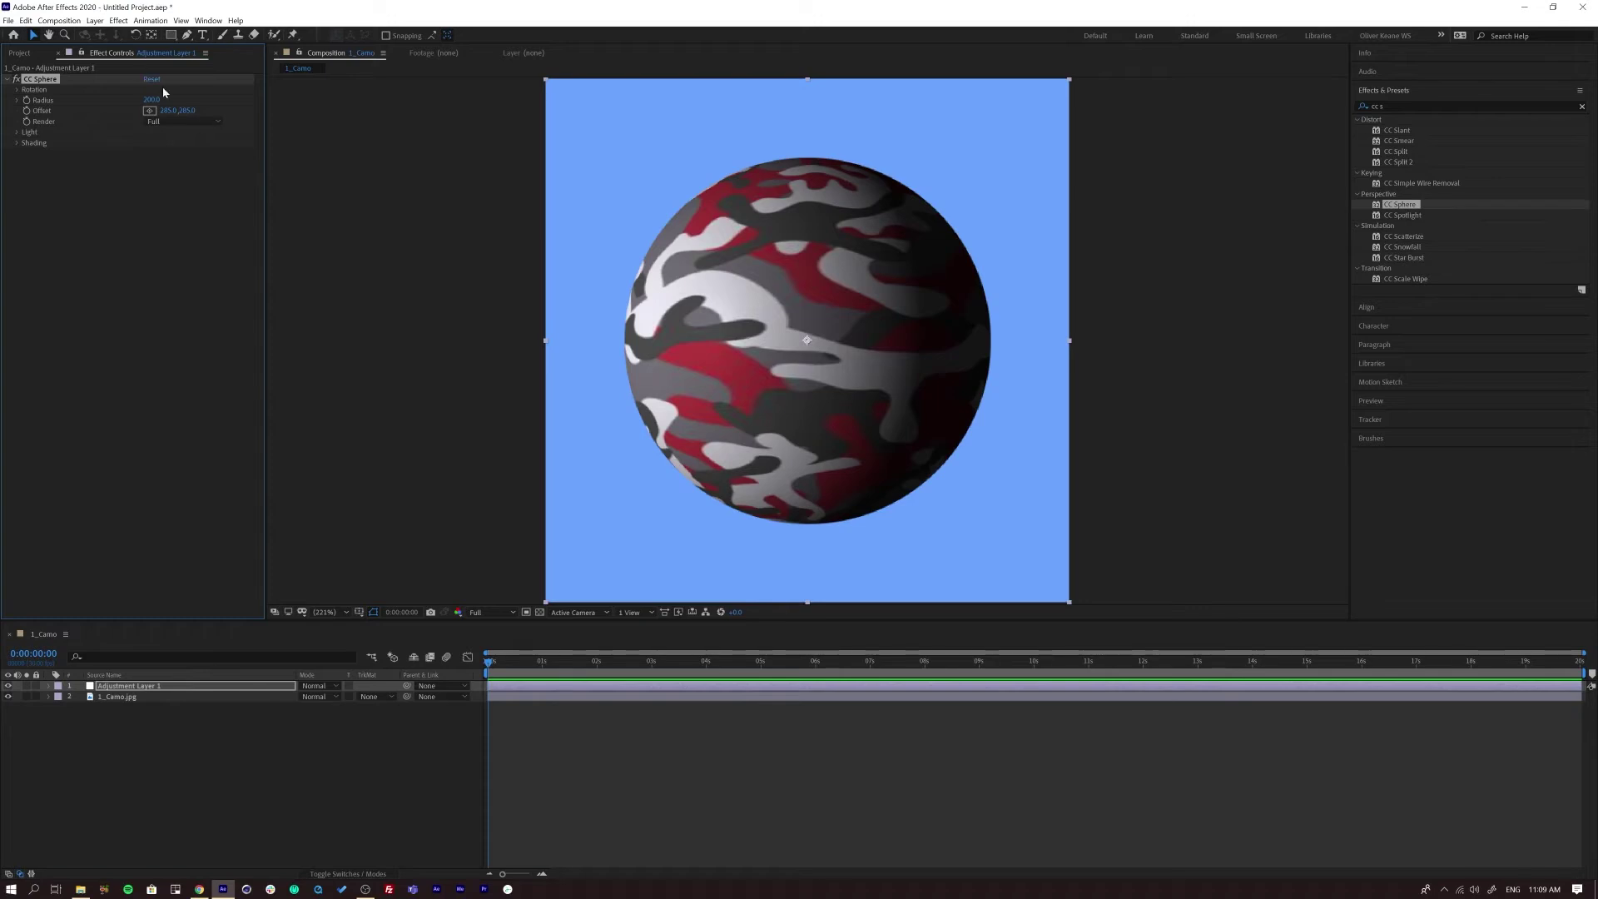
pyautogui.moveTo(163, 110); pyautogui.dragTo(168, 111)
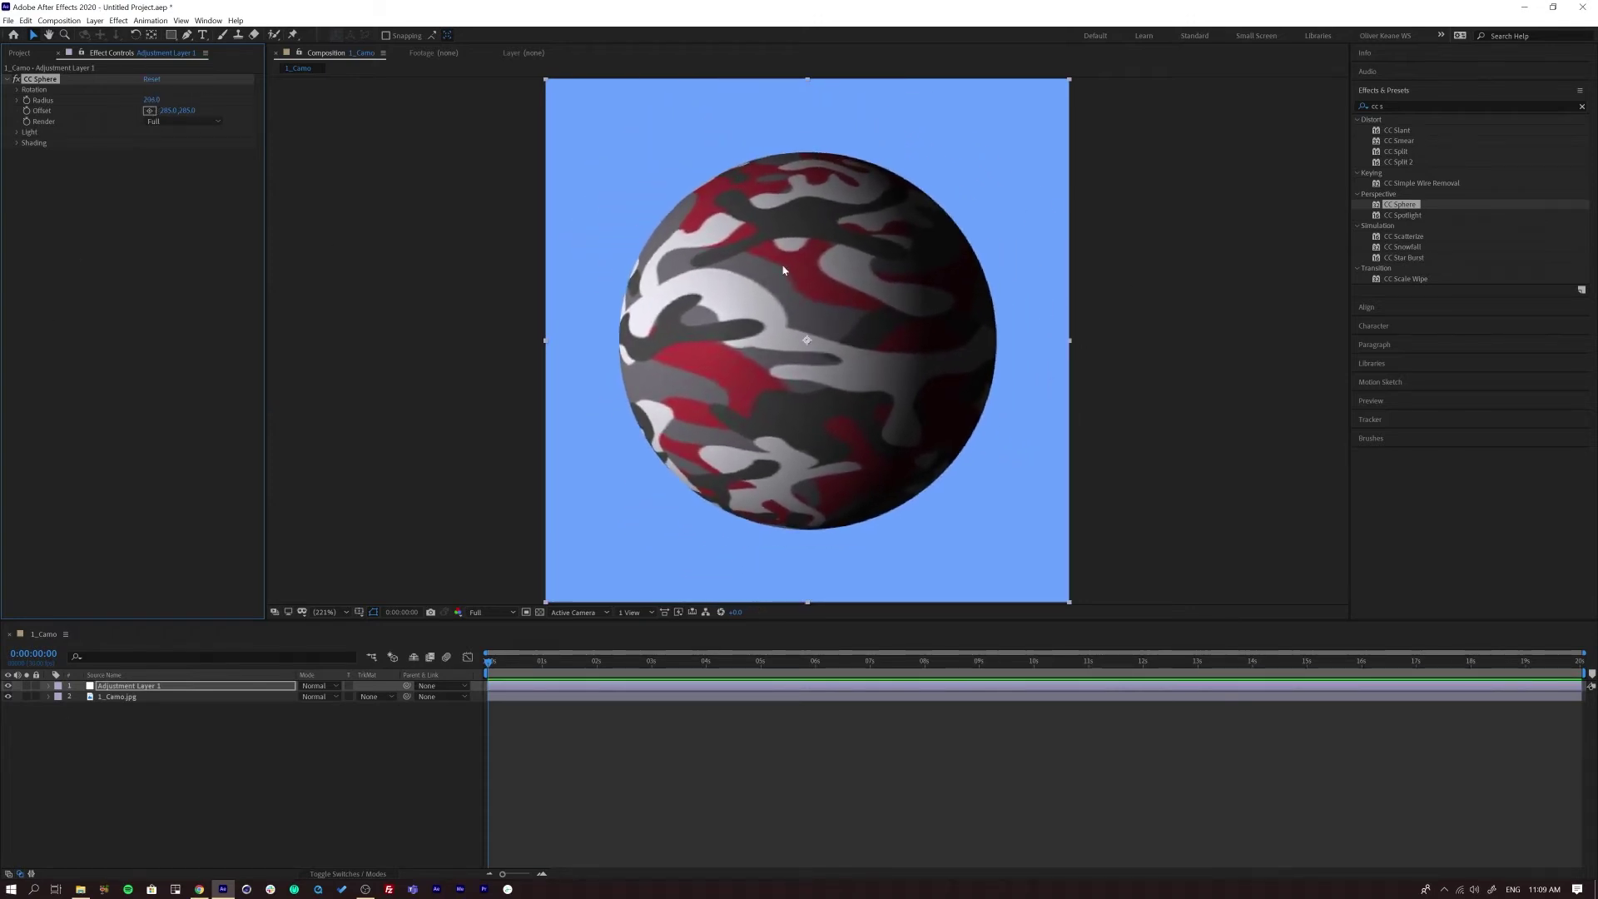
pyautogui.click(18, 90)
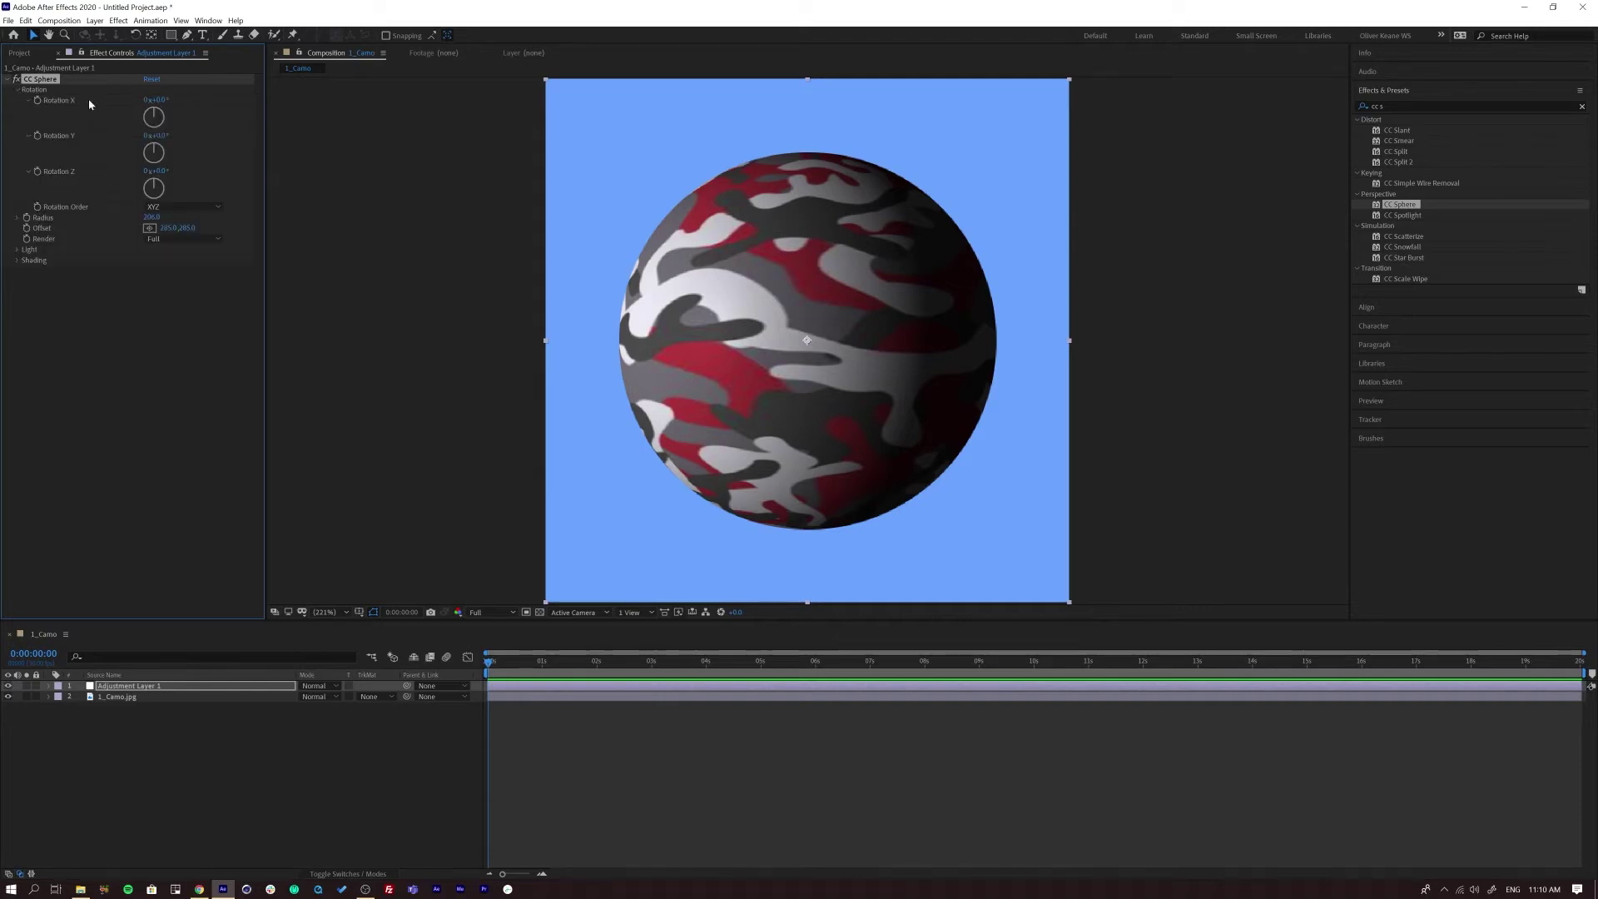
# Try rotating the sphere with the CC Sphere rotation controls, and undo the rotation changes
pyautogui.moveTo(164, 120); pyautogui.dragTo(98, 201)
pyautogui.hotkey('ctrl', 'z')
pyautogui.hotkey('ctrl', 'z')
# Set a starting keyframe for the sphere's Rotation Y at 0:00:00:00 and reveal the animated property in the timeline
pyautogui.moveTo(517, 663); pyautogui.dragTo(482, 667)
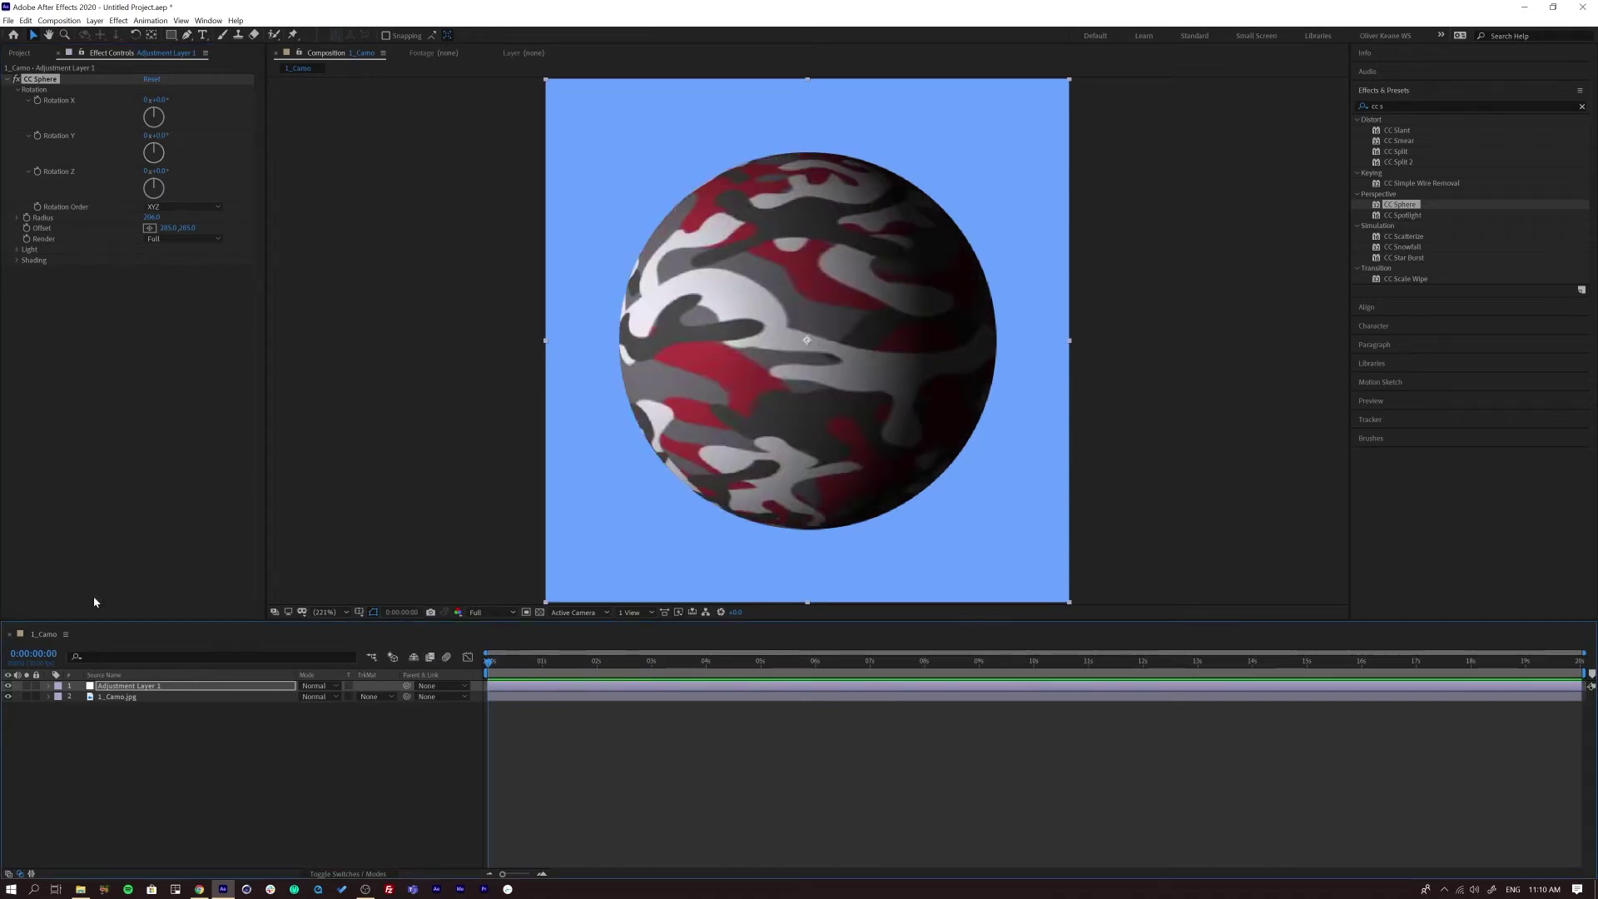
pyautogui.click(38, 138)
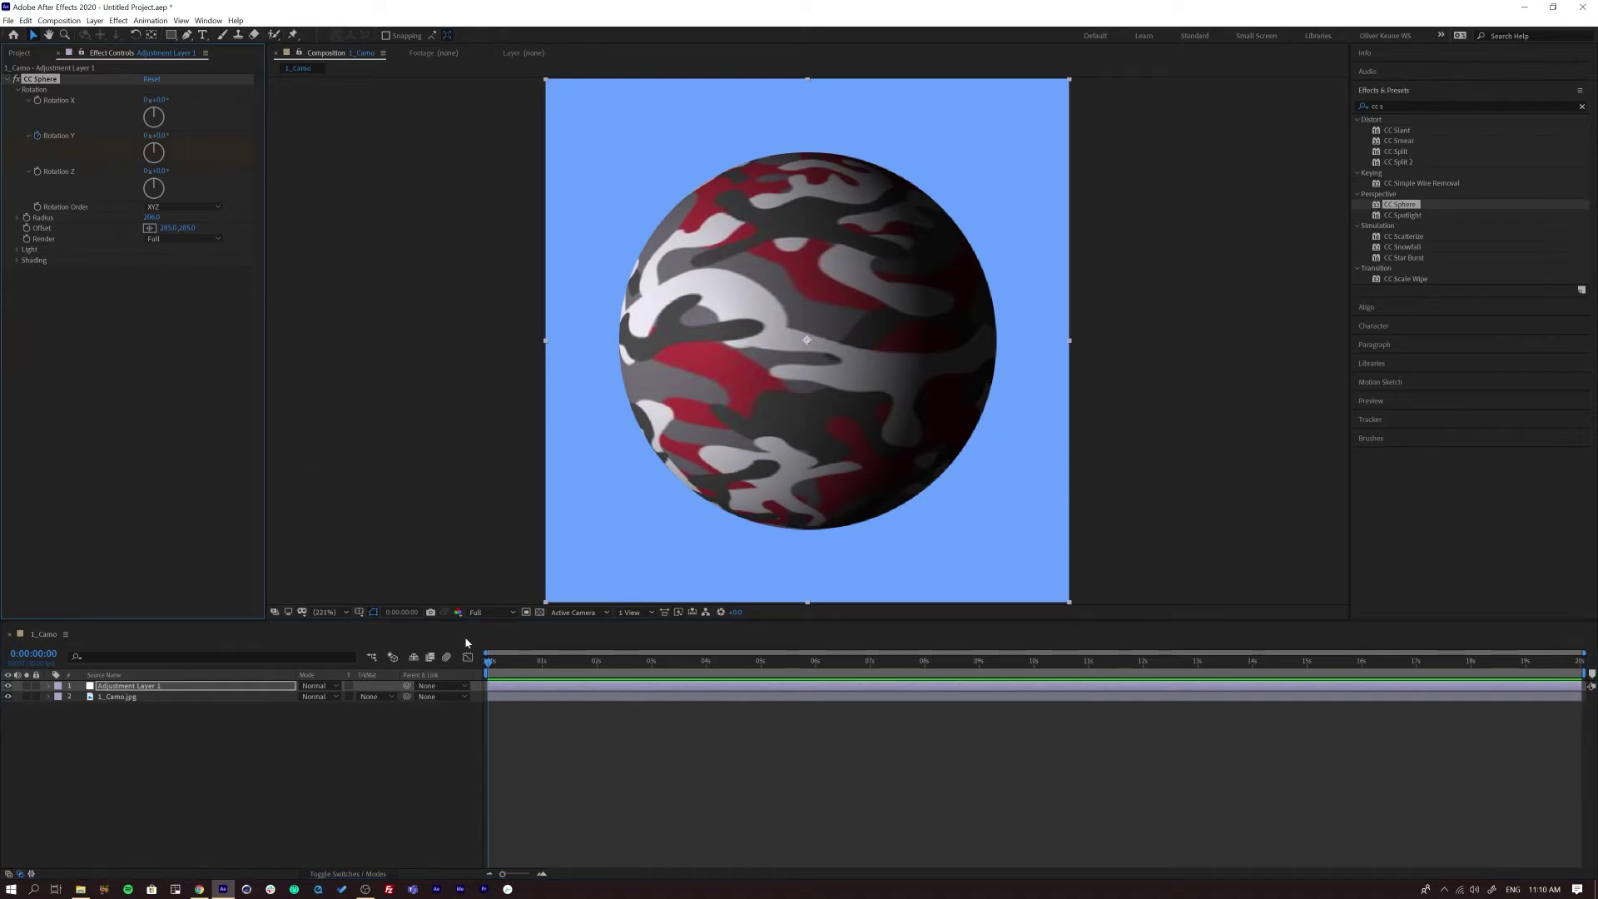
pyautogui.press('u')
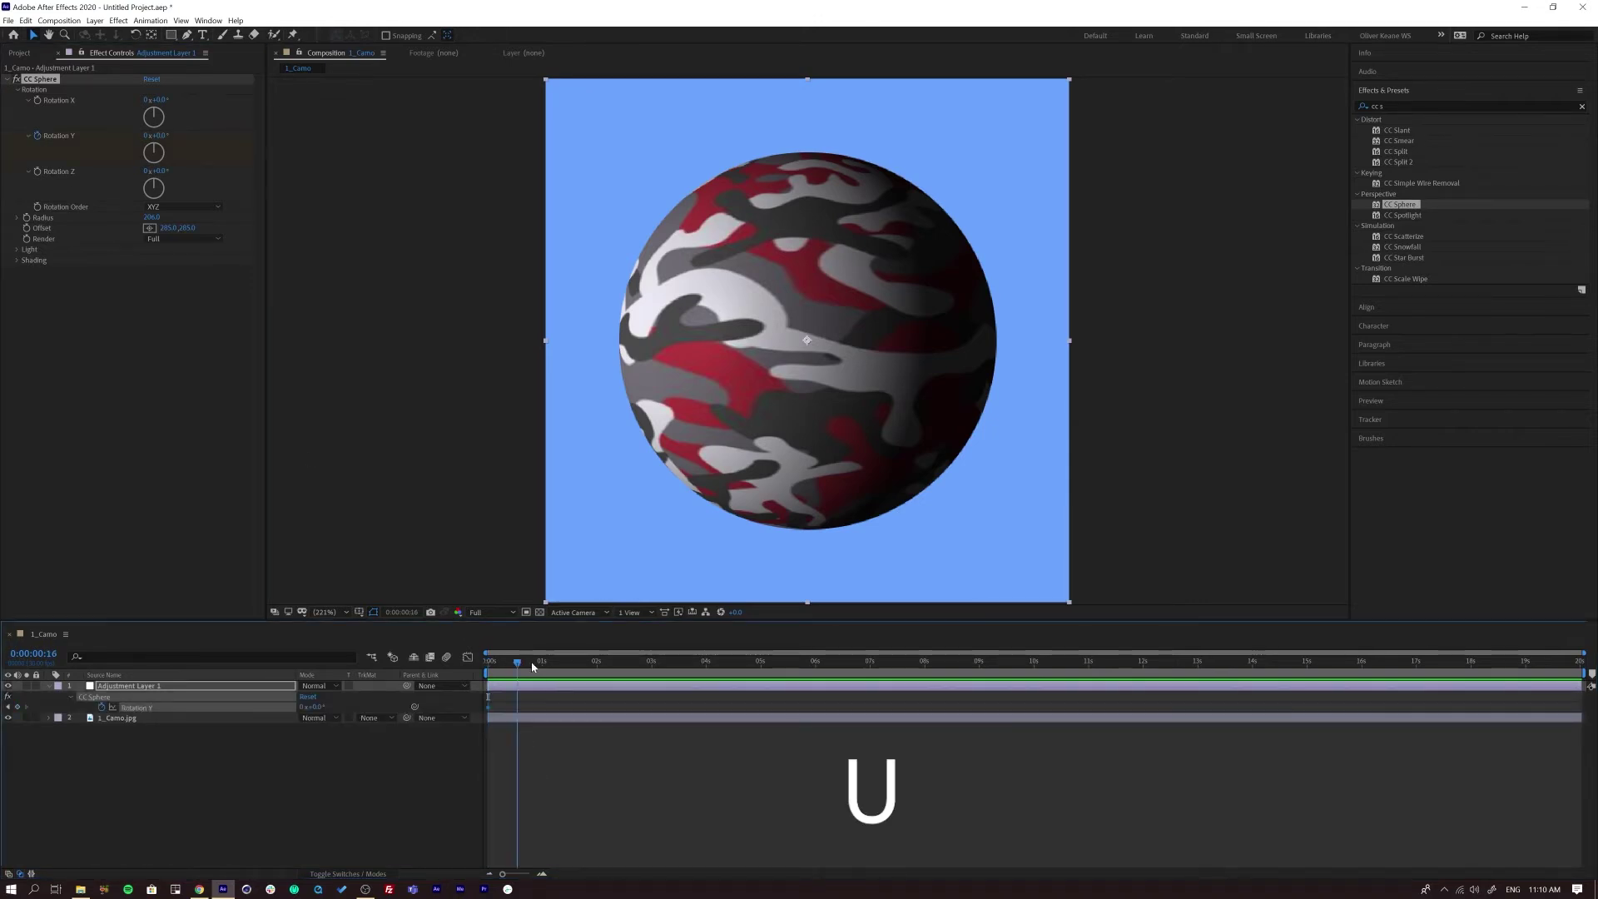
# Keyframe the sphere's Rotation Y at 90° at 0:00:01:00 and play the animation from the start
pyautogui.click(542, 665)
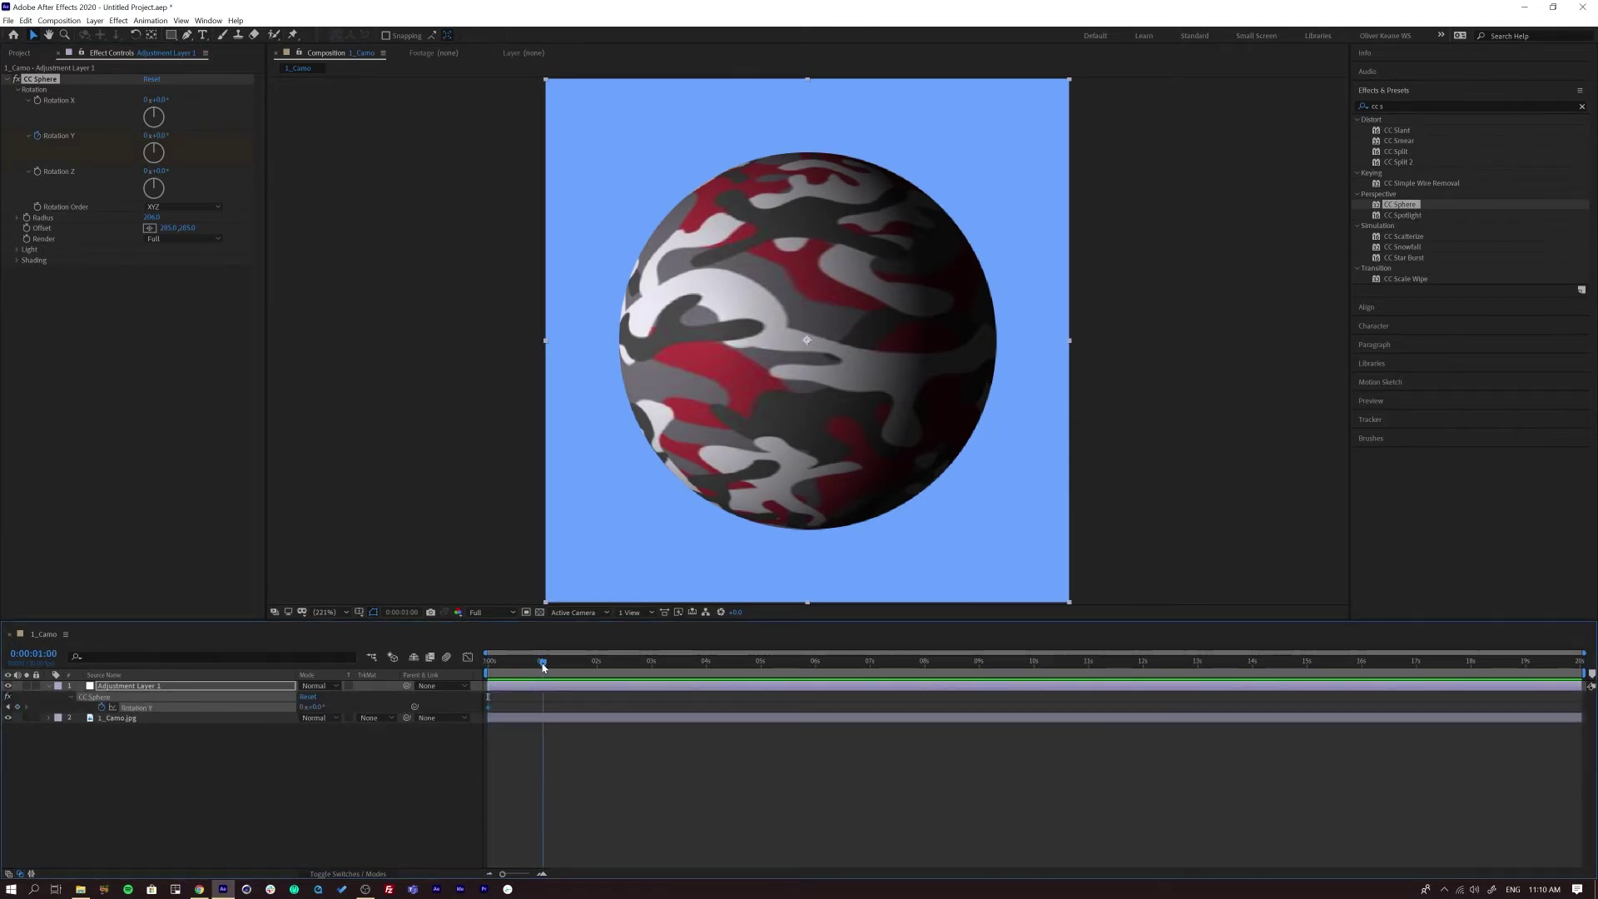
pyautogui.moveTo(155, 135); pyautogui.dragTo(208, 136)
pyautogui.click(168, 135)
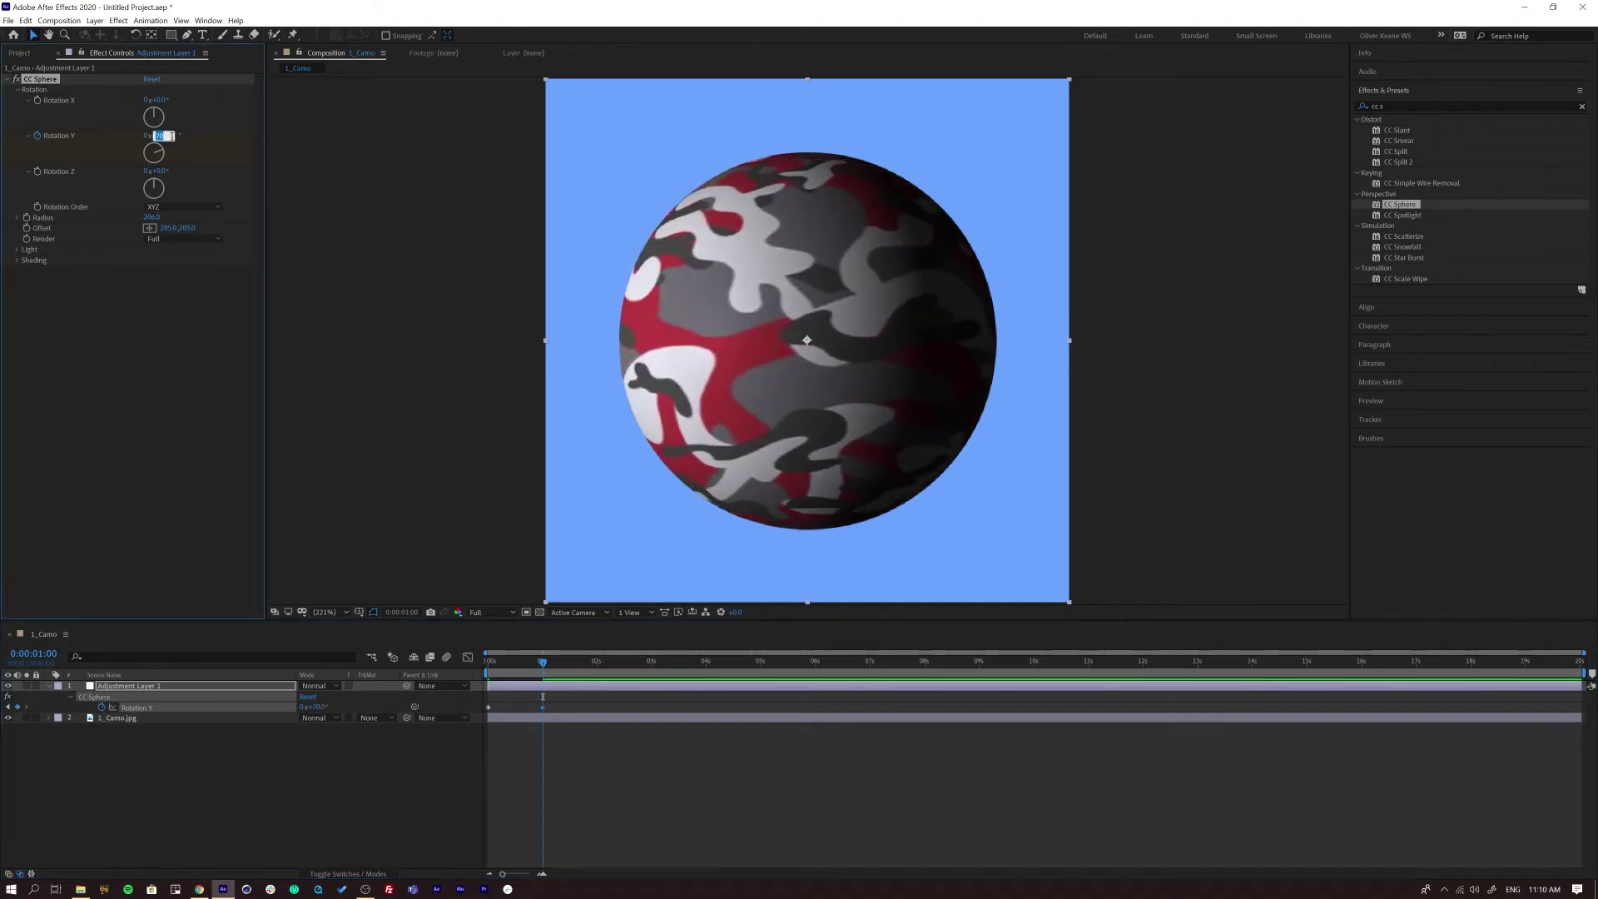
pyautogui.write('90')
pyautogui.press('Return')
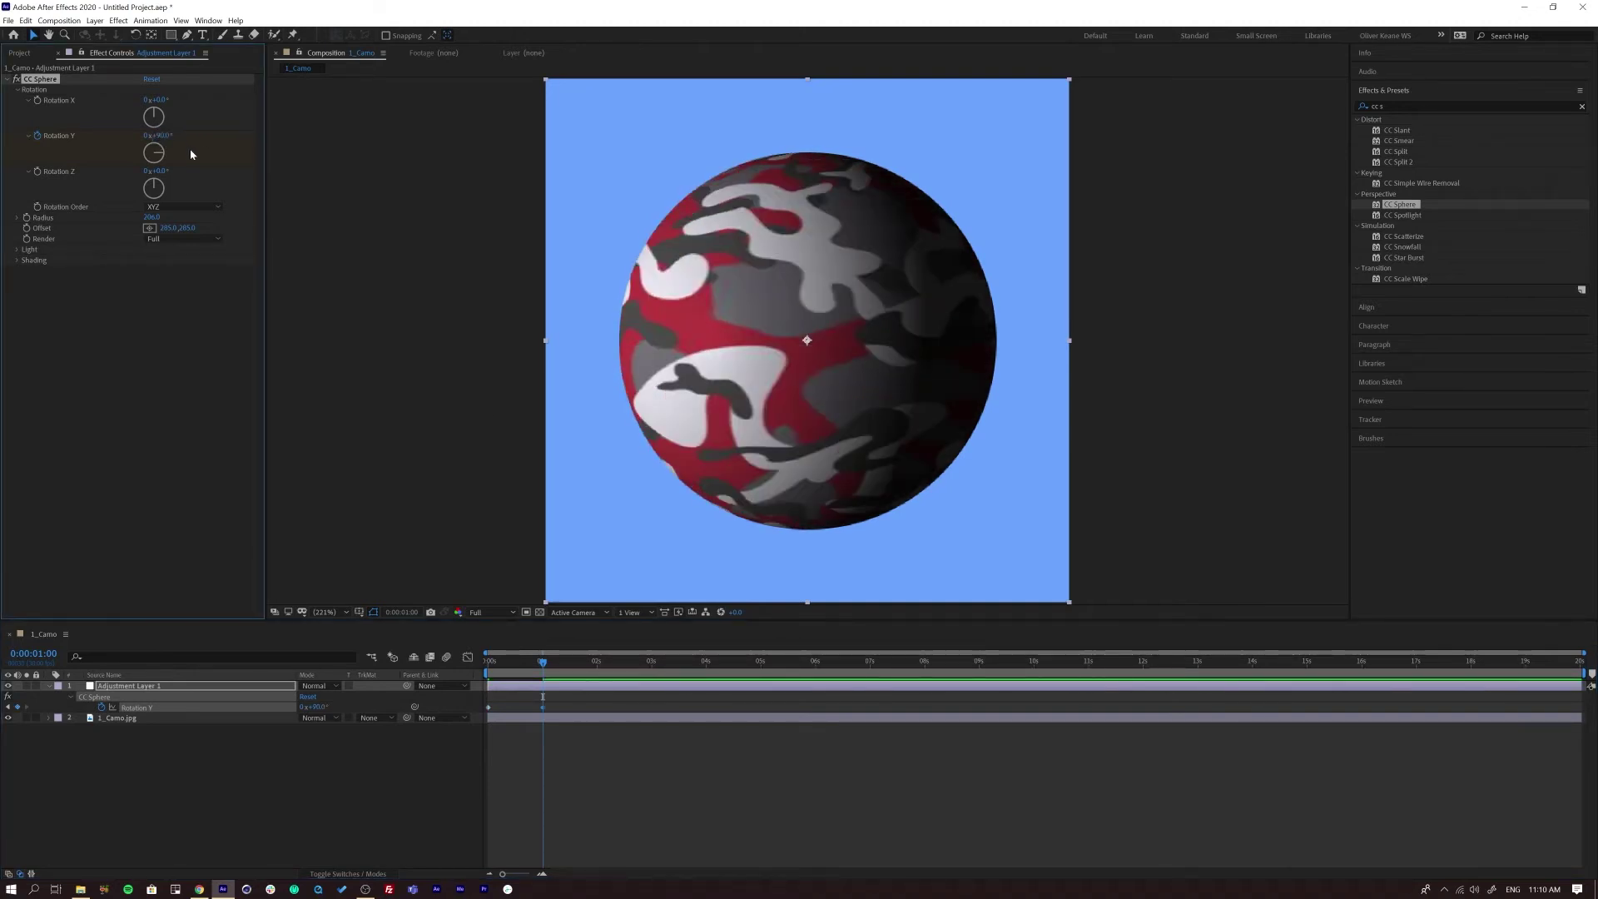
pyautogui.moveTo(541, 661); pyautogui.dragTo(398, 663)
pyautogui.press('space')
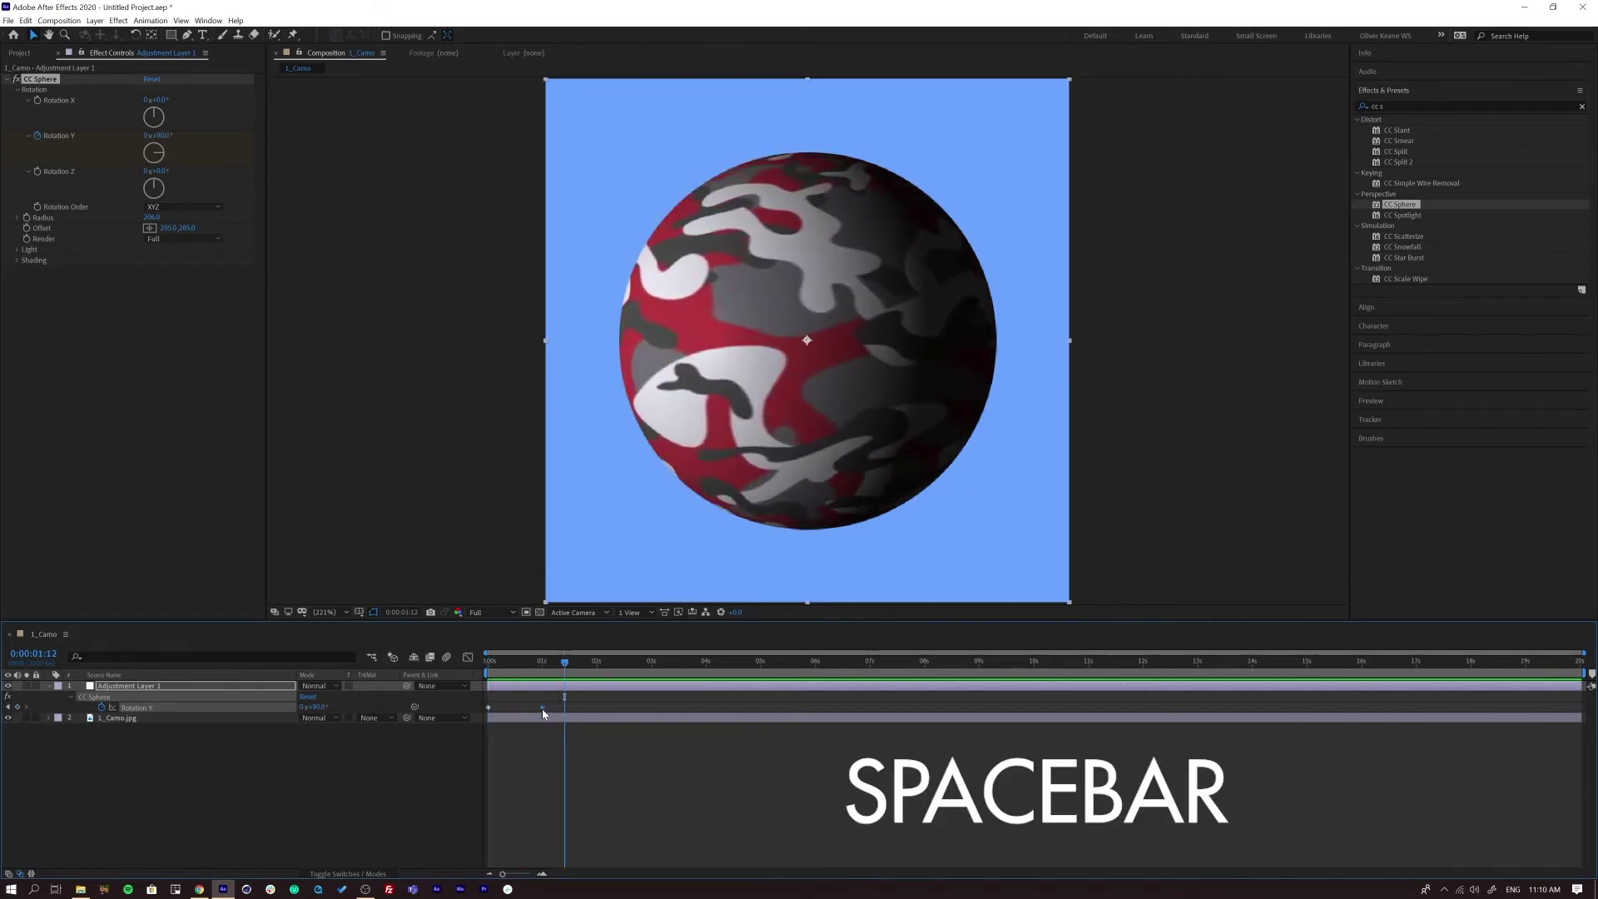
# Move the second Rotation Y keyframe to 0:00:03:00 and play the animation from the start
pyautogui.moveTo(543, 708); pyautogui.dragTo(652, 663)
pyautogui.click(654, 663)
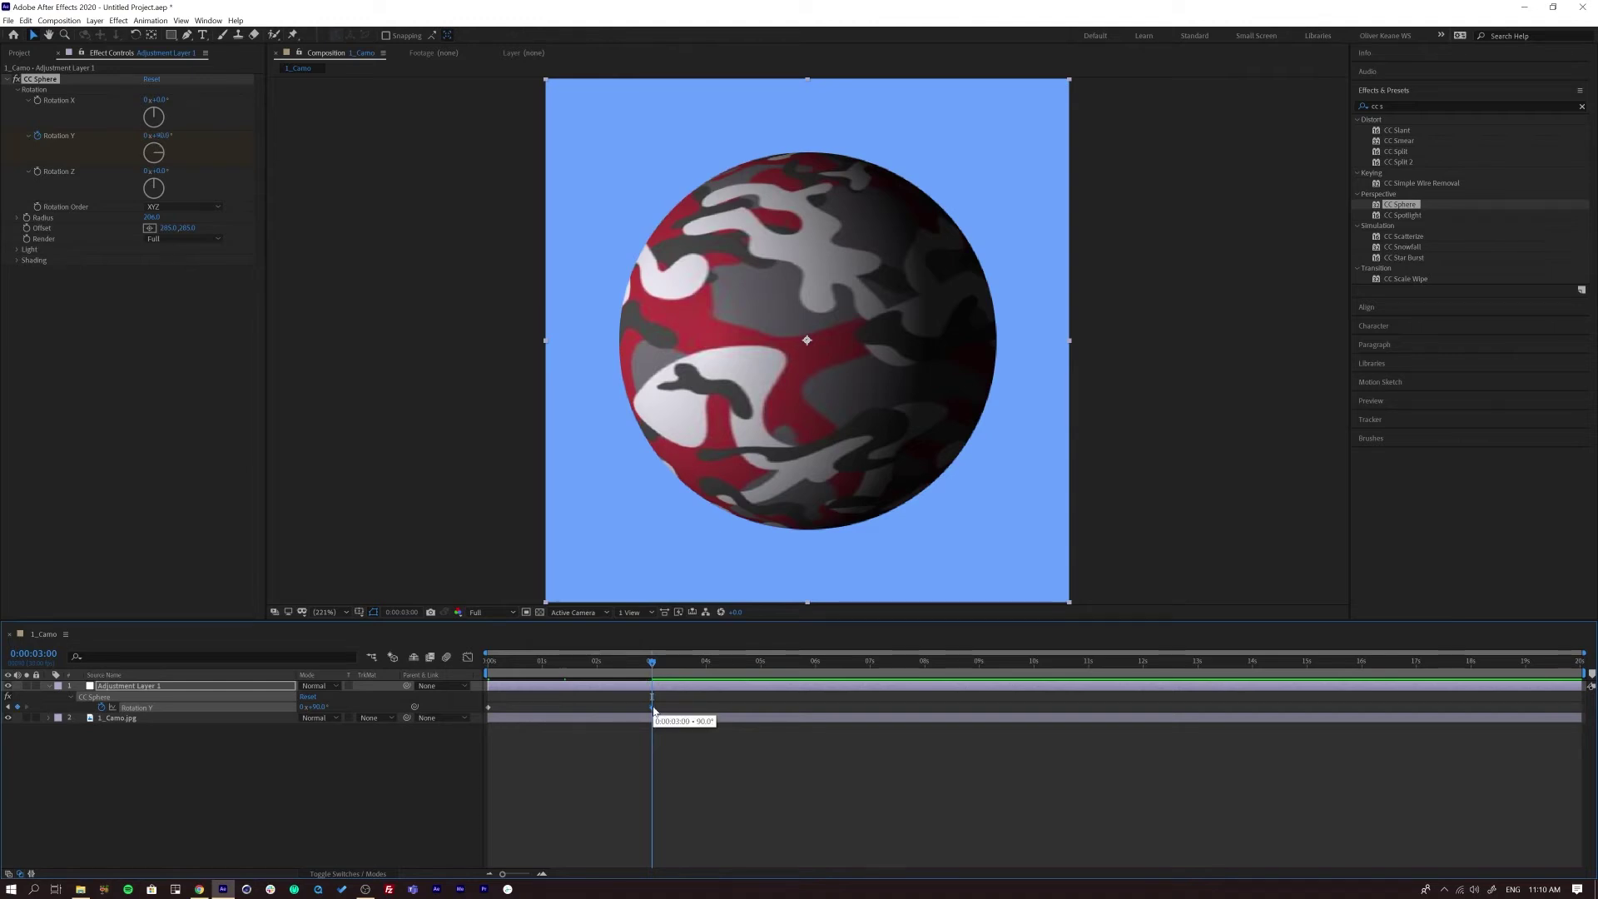
pyautogui.press('Home')
pyautogui.press('space')
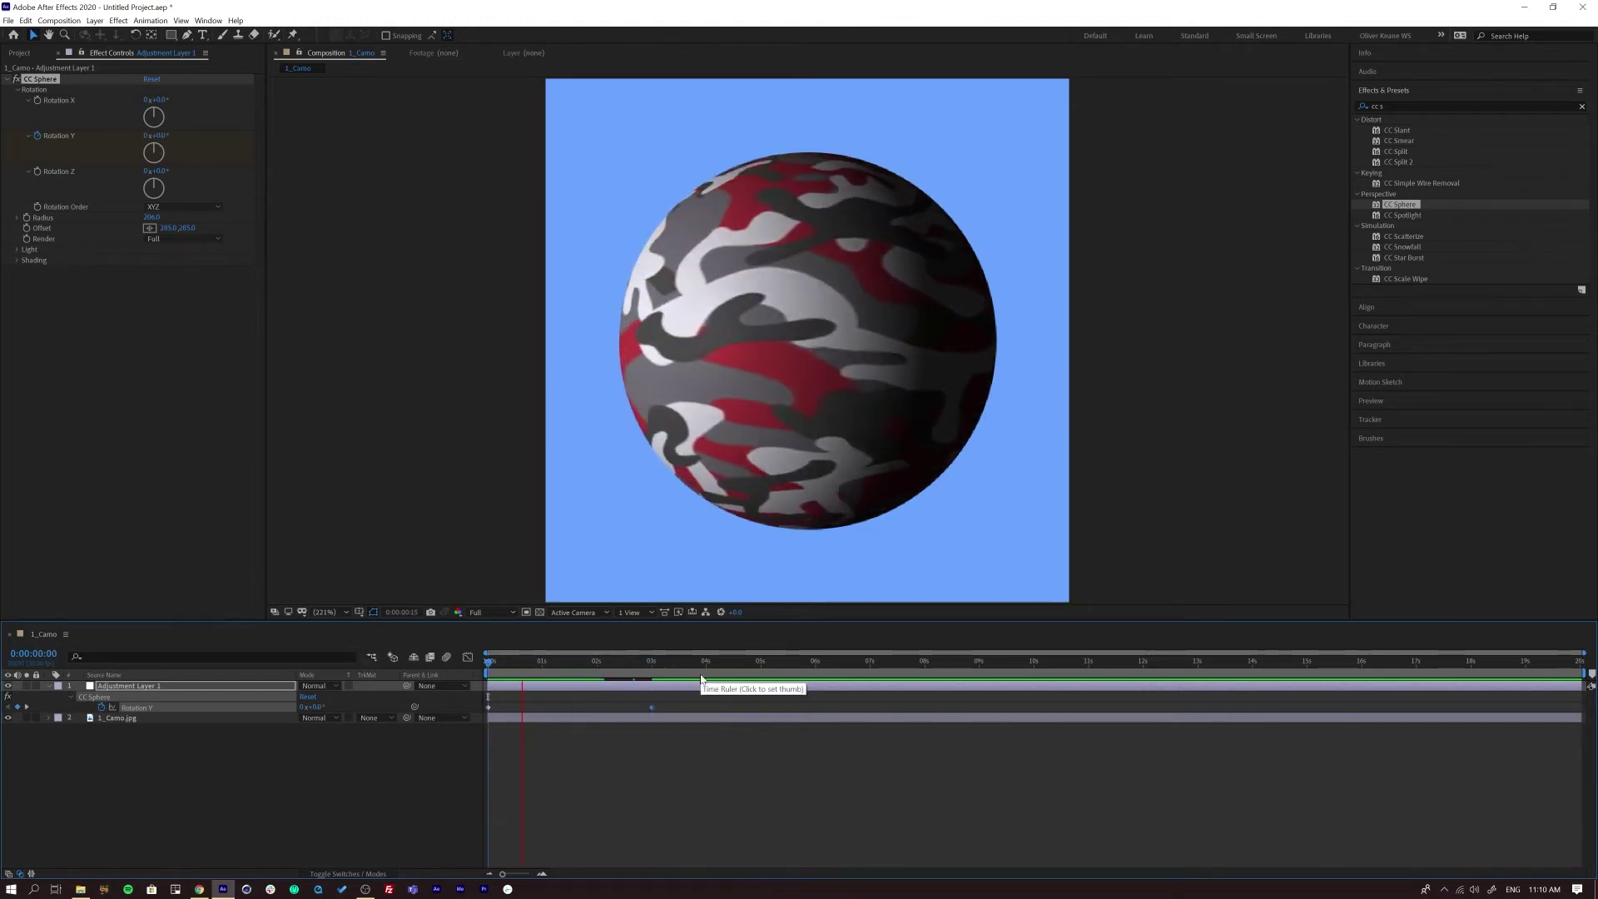
pyautogui.press('space')
# Apply the Tint color correction effect to Adjustment Layer 1
pyautogui.click(219, 810)
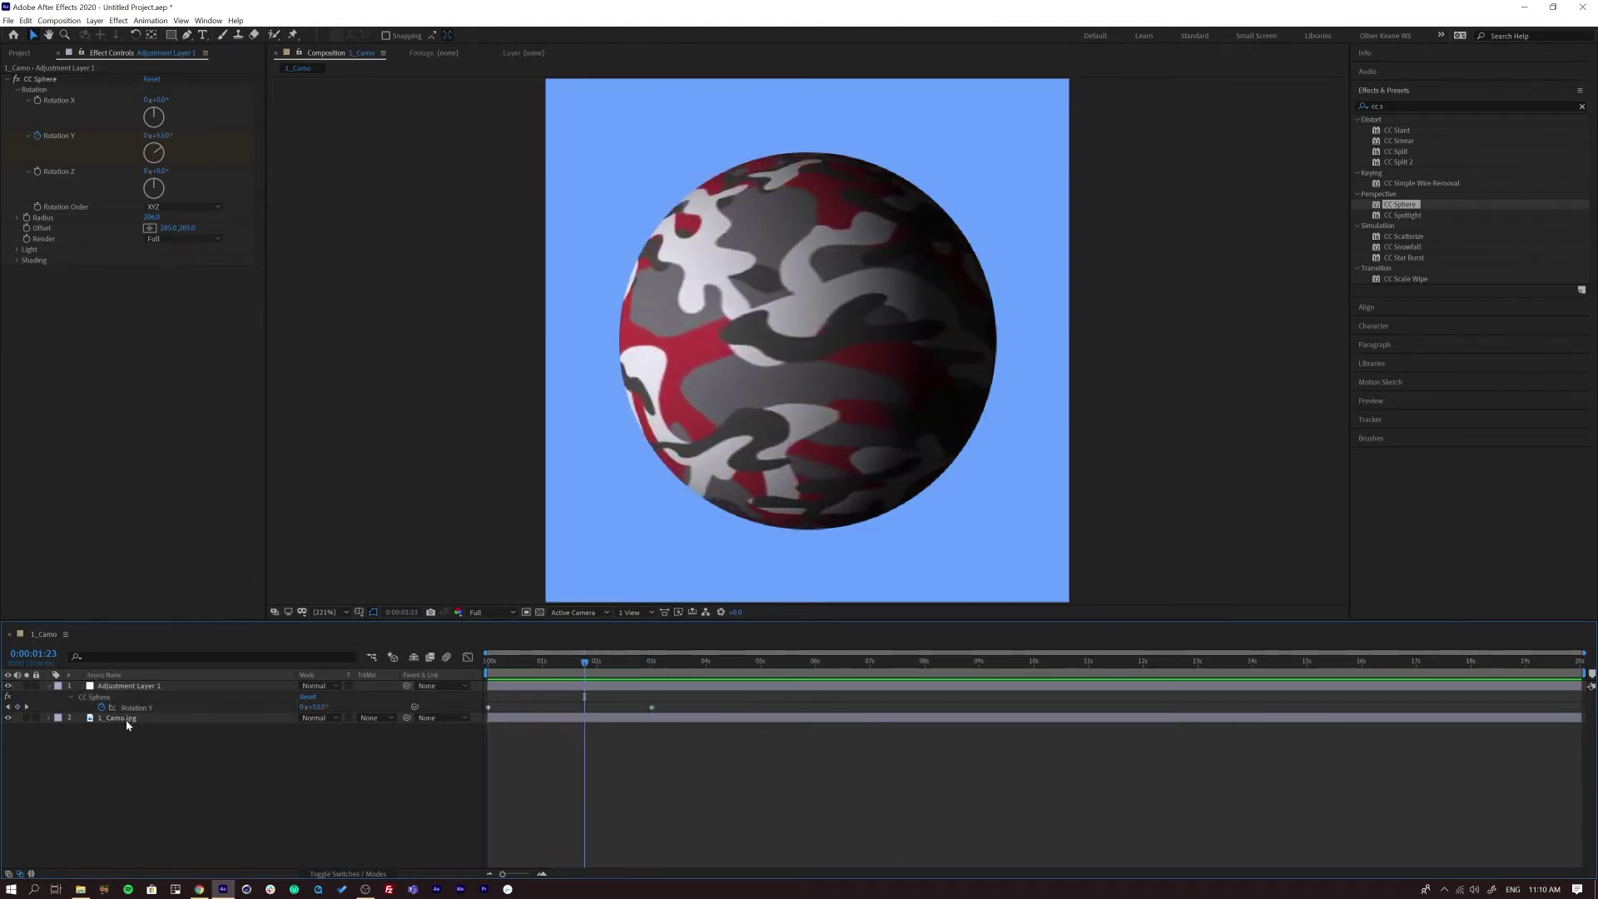
pyautogui.click(129, 687)
pyautogui.press('u')
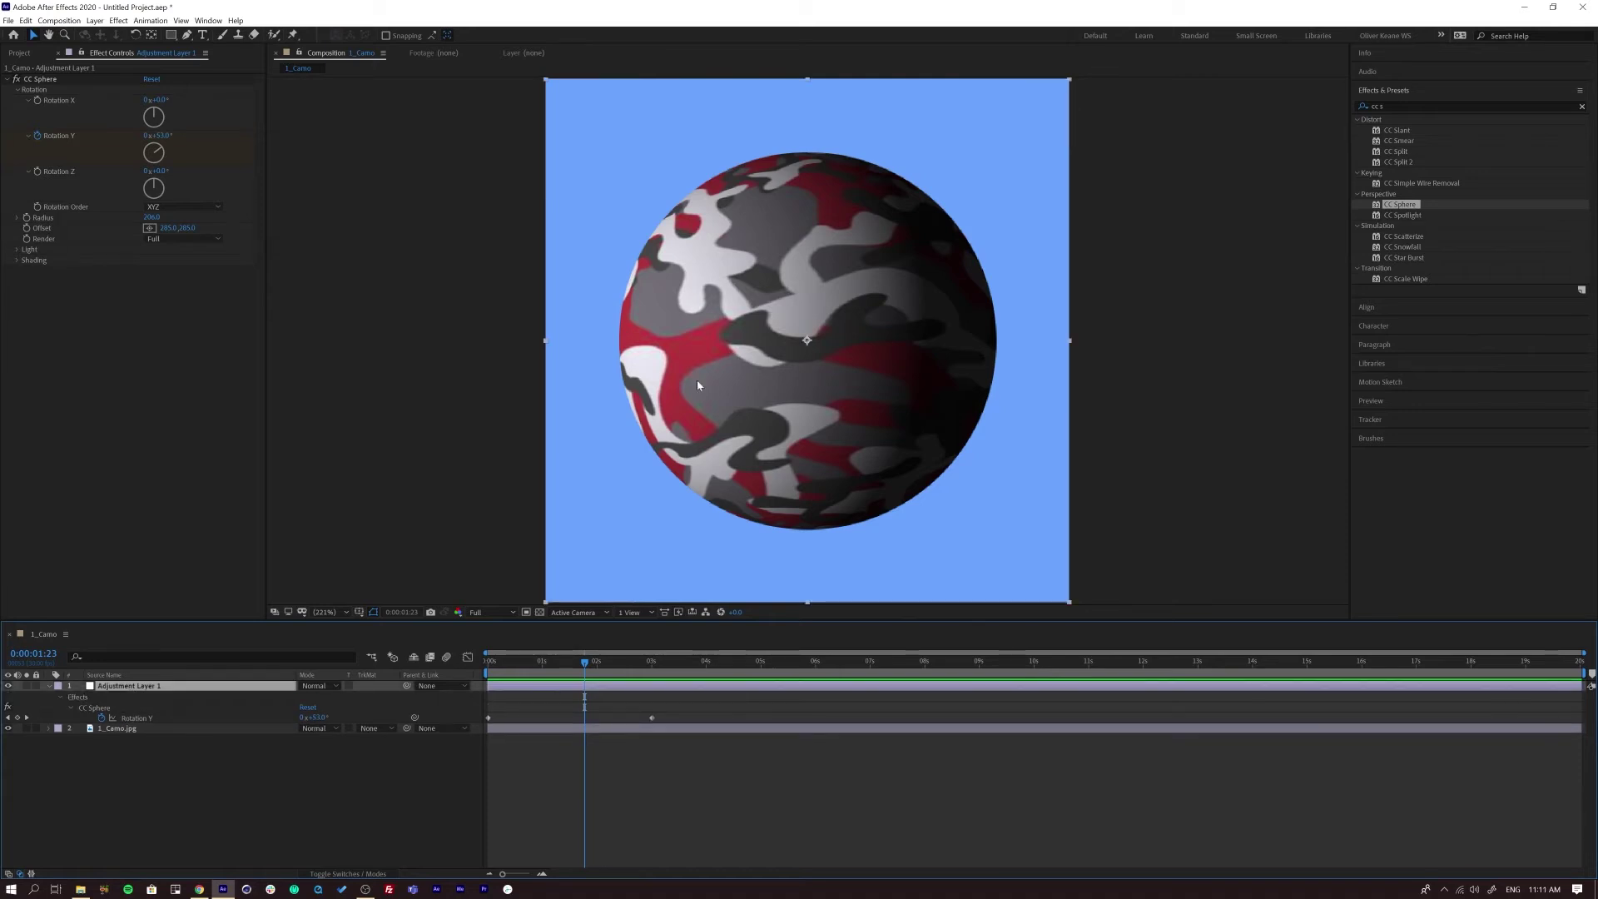
pyautogui.click(118, 20)
pyautogui.moveTo(199, 153)
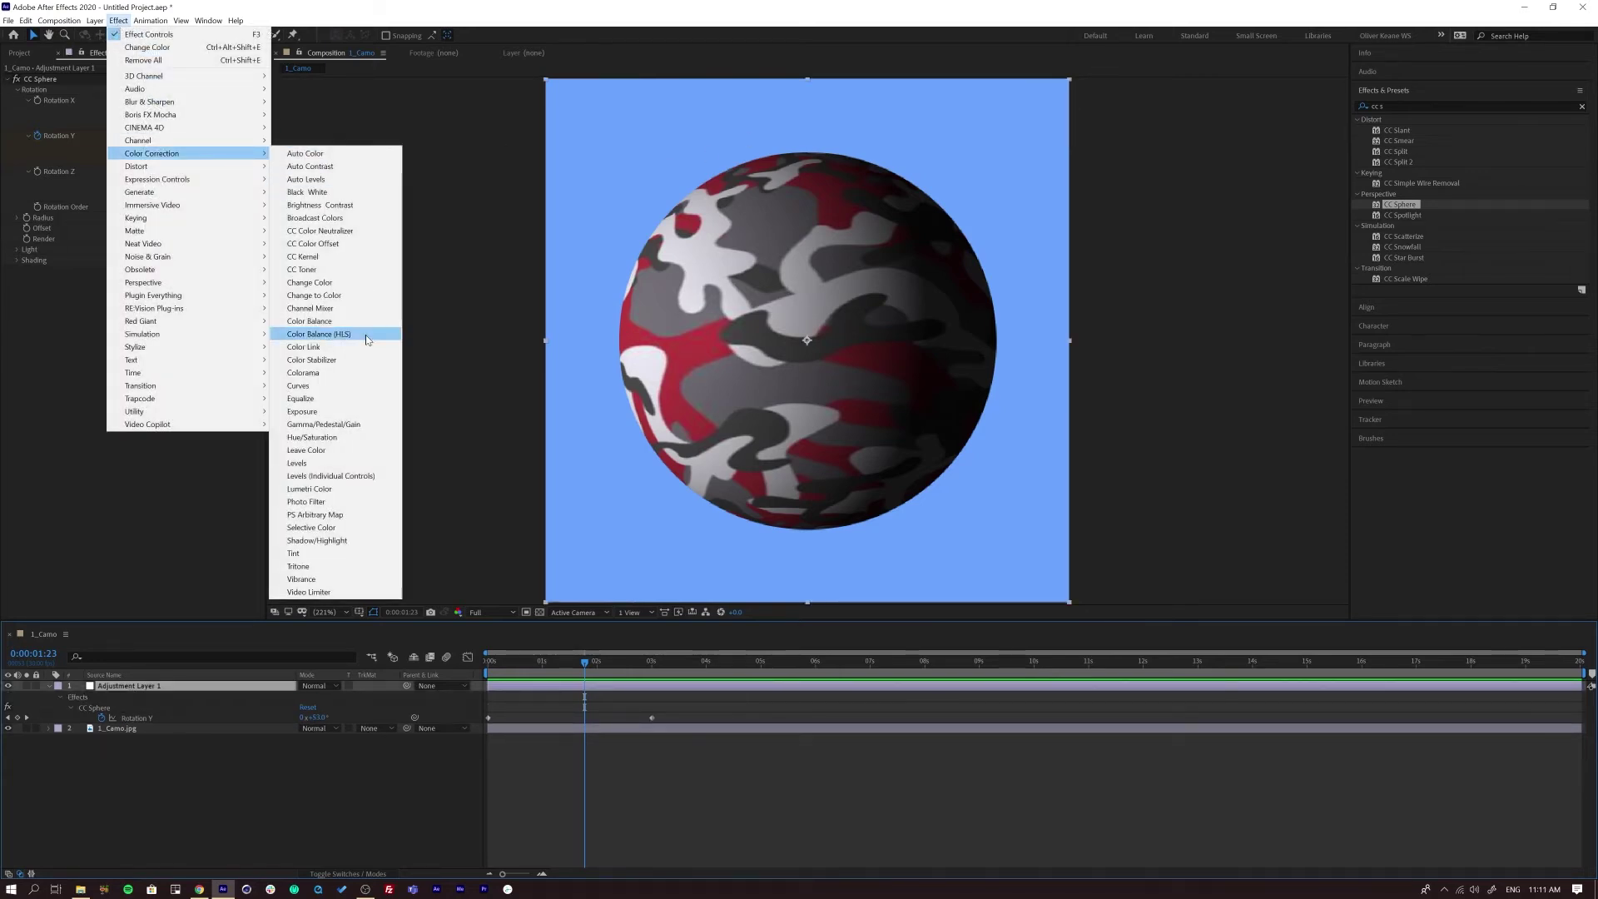
pyautogui.click(364, 553)
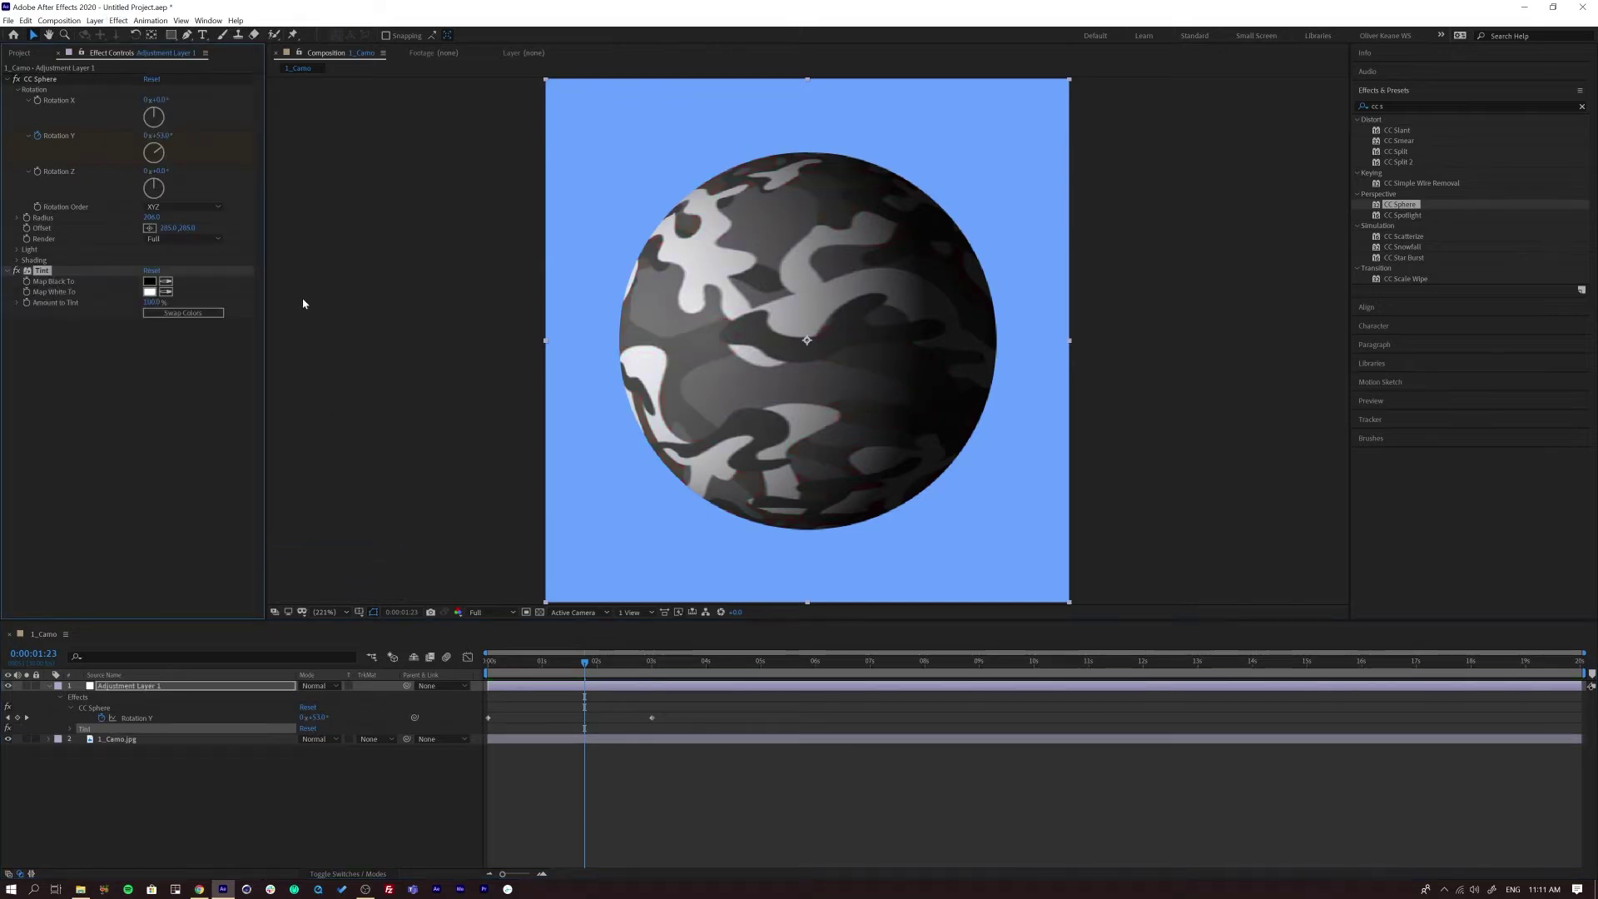
# Set the Tint effect's Map Black To color to a bright, fully saturated blue
pyautogui.click(150, 282)
pyautogui.click(1186, 327)
pyautogui.click(1171, 270)
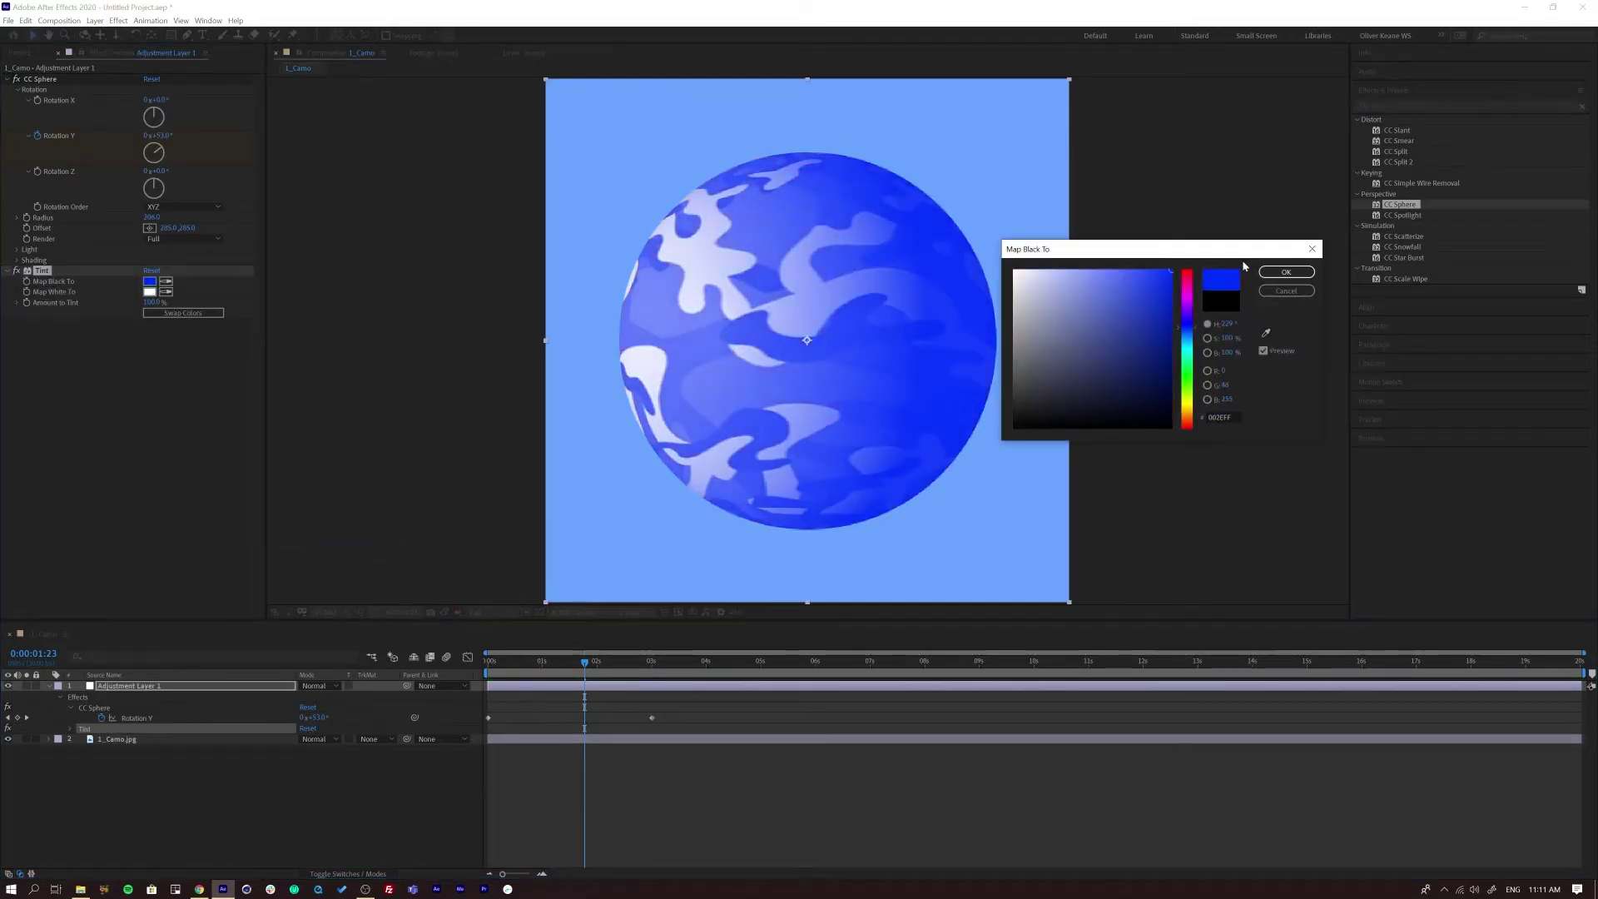
pyautogui.click(1285, 272)
# Set the Tint effect's Map White To color to red
pyautogui.click(150, 292)
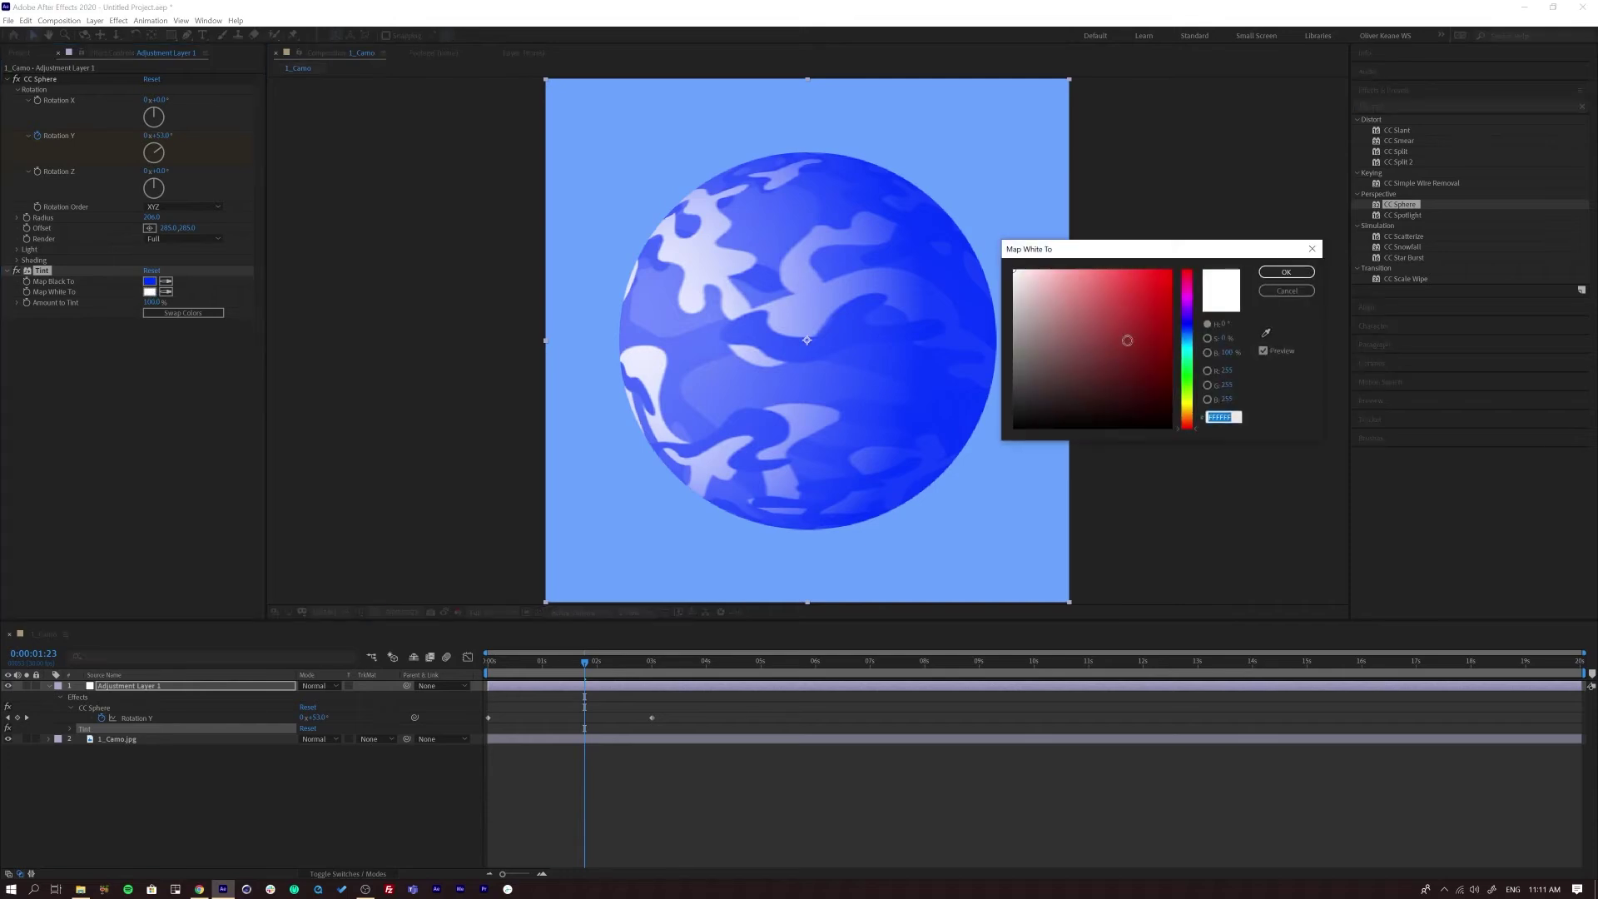
pyautogui.click(1159, 271)
pyautogui.click(1301, 275)
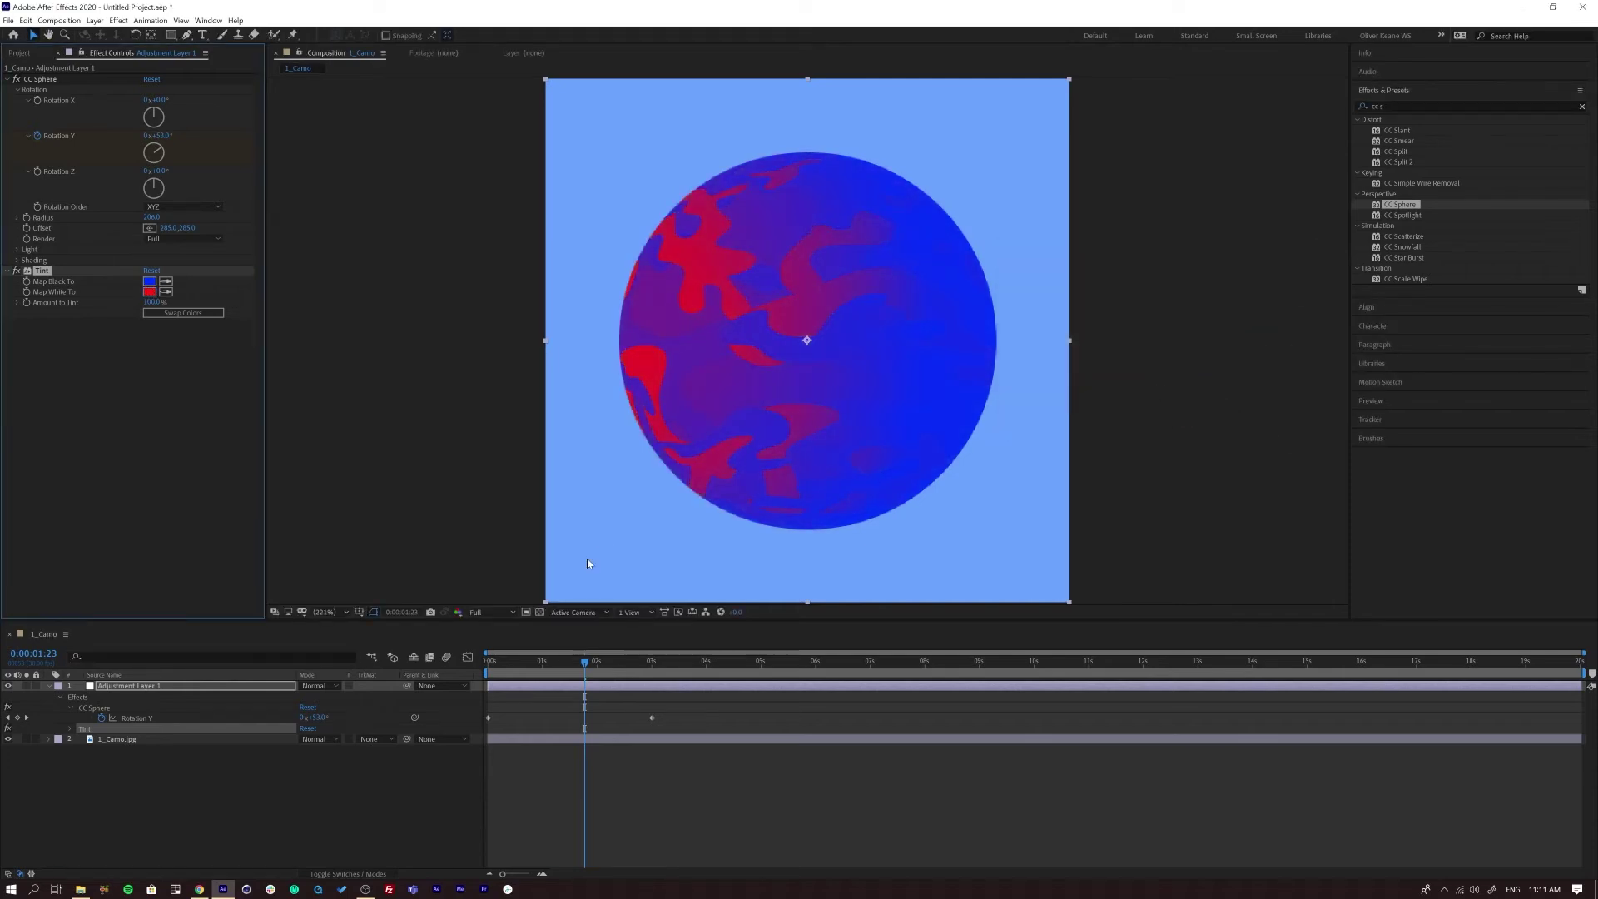
# Return to the first frame and compare the sphere with the Tint effect switched off and on
pyautogui.moveTo(545, 663); pyautogui.dragTo(428, 654)
pyautogui.click(25, 272)
pyautogui.click(25, 271)
pyautogui.click(25, 271)
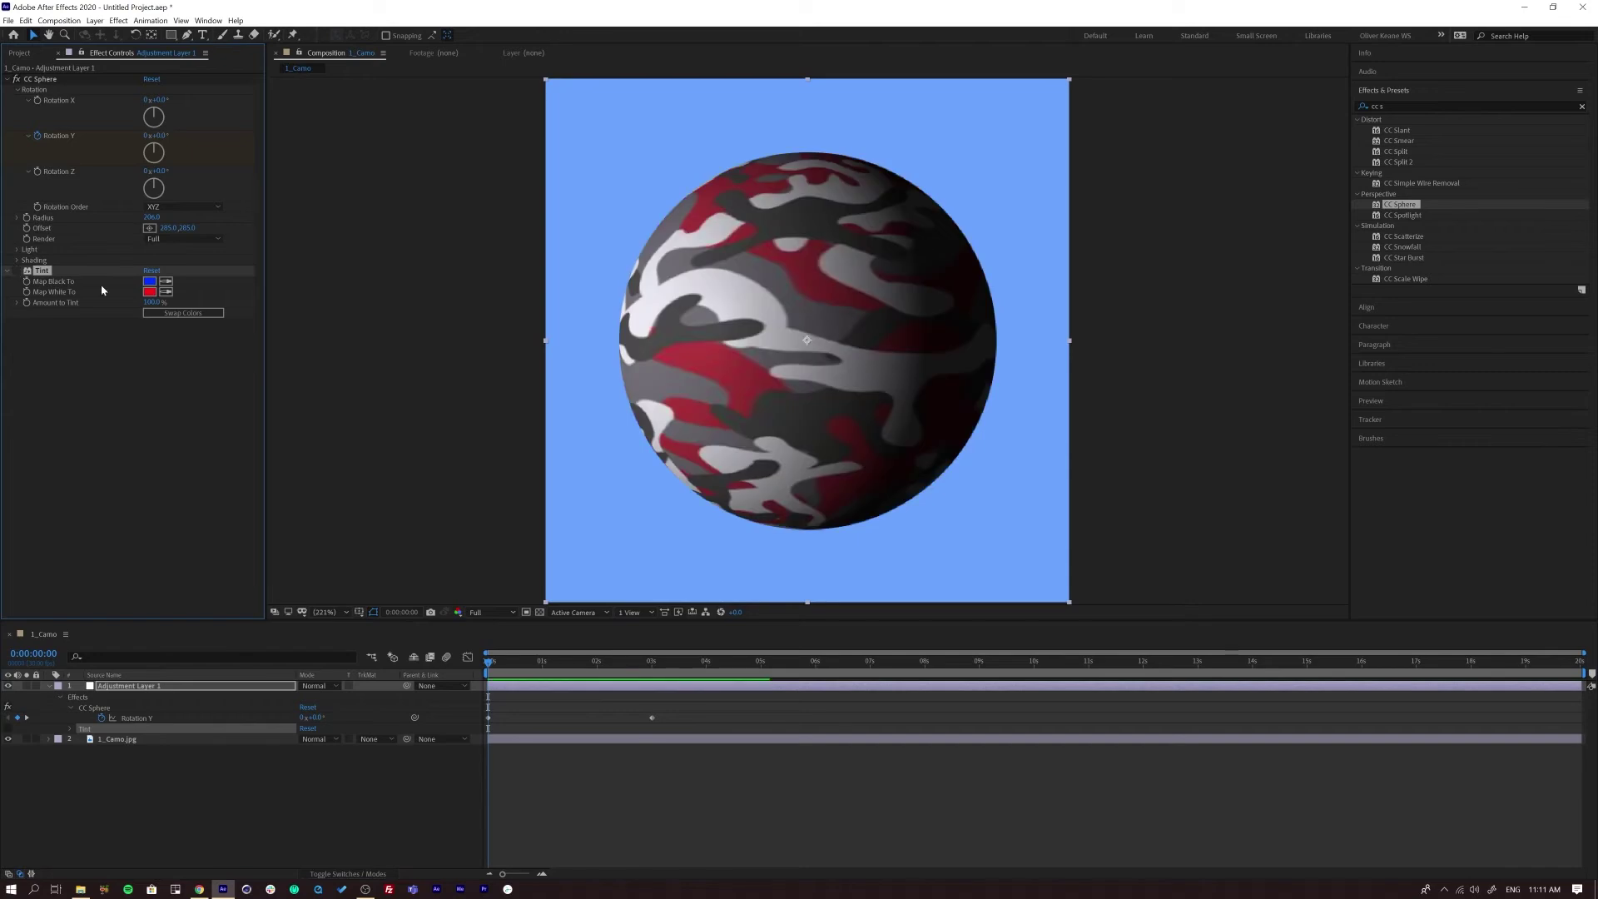
pyautogui.click(16, 272)
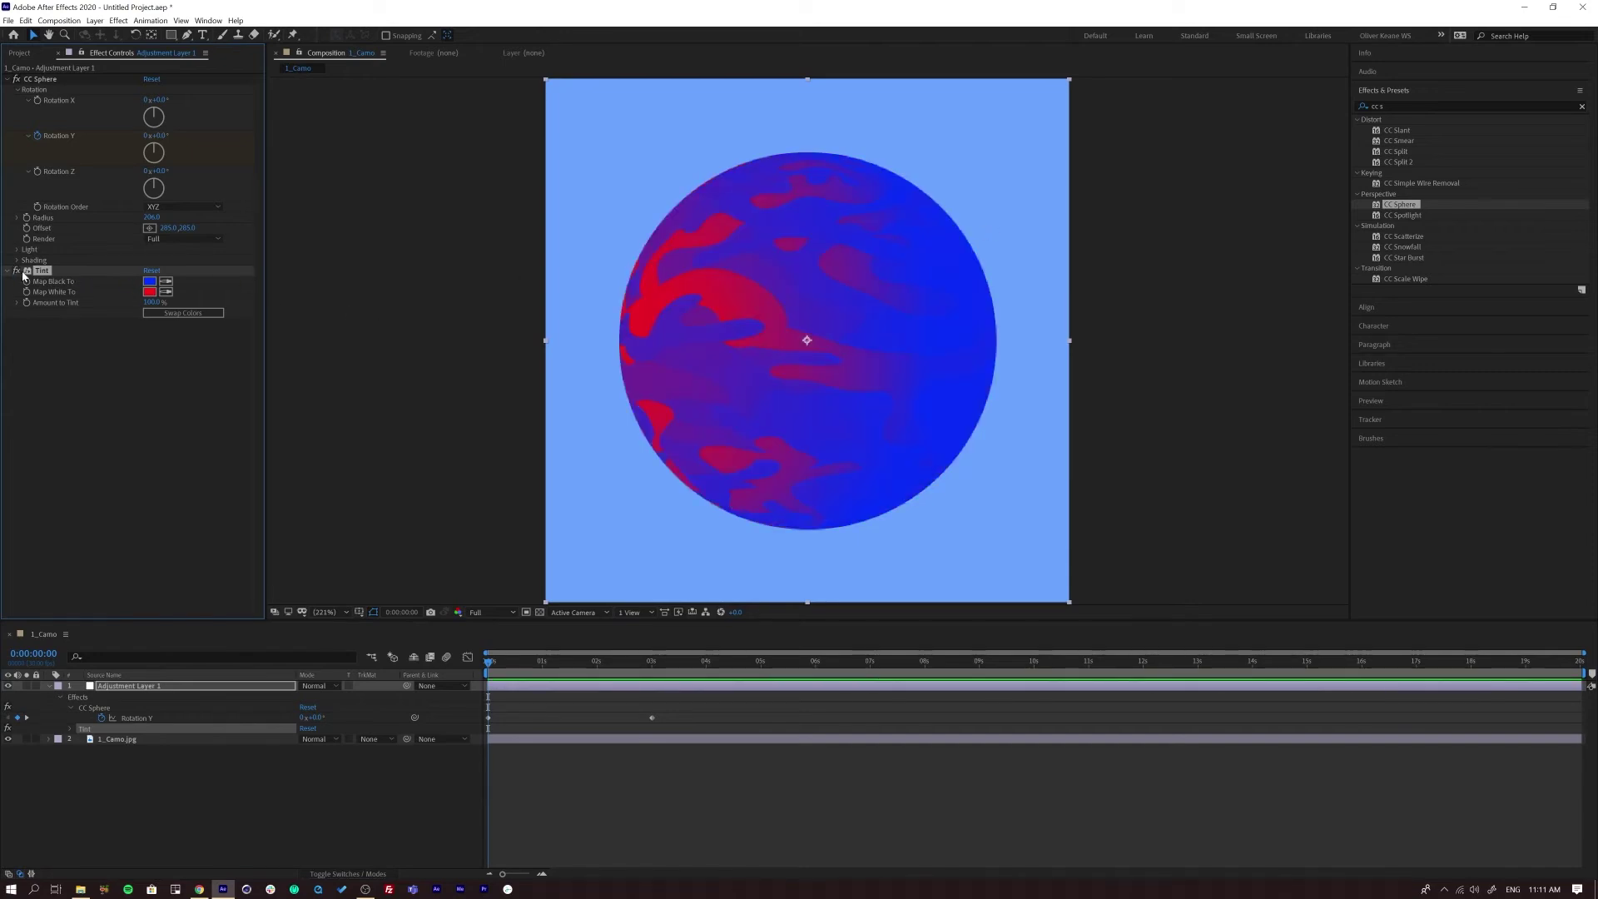
# Change the Tint effect's Map White To color to a bright, fully saturated green
pyautogui.click(150, 291)
pyautogui.moveTo(1187, 342); pyautogui.dragTo(1188, 381)
pyautogui.moveTo(1154, 287); pyautogui.dragTo(1193, 259)
pyautogui.click(1285, 272)
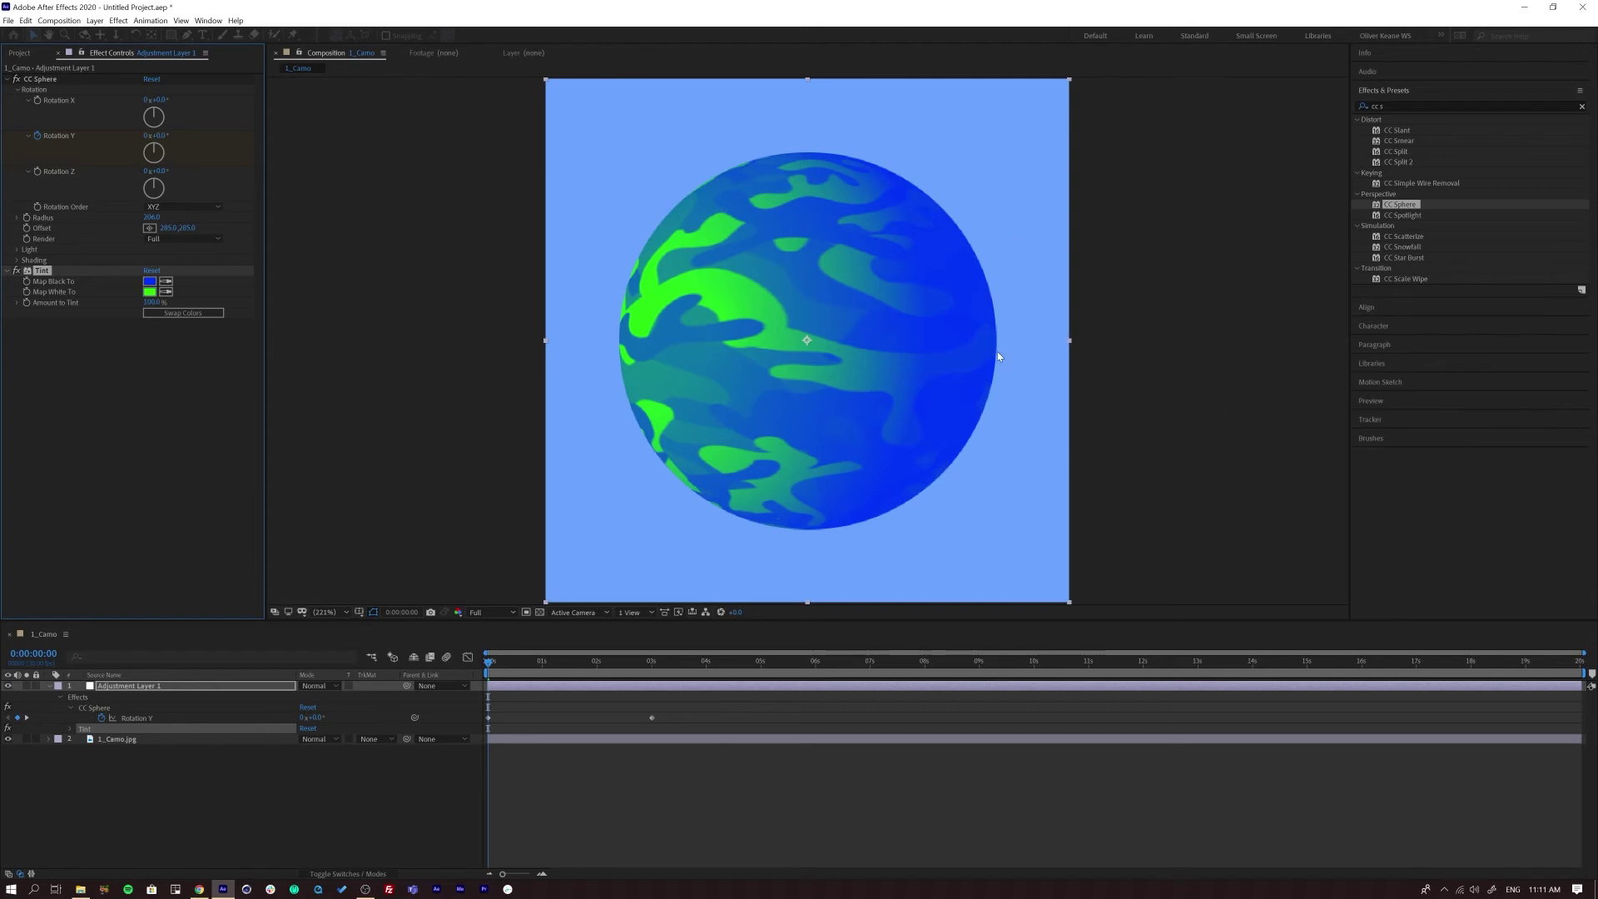
# Play the tinted sphere's rotation from the start to review the animation
pyautogui.press('space')
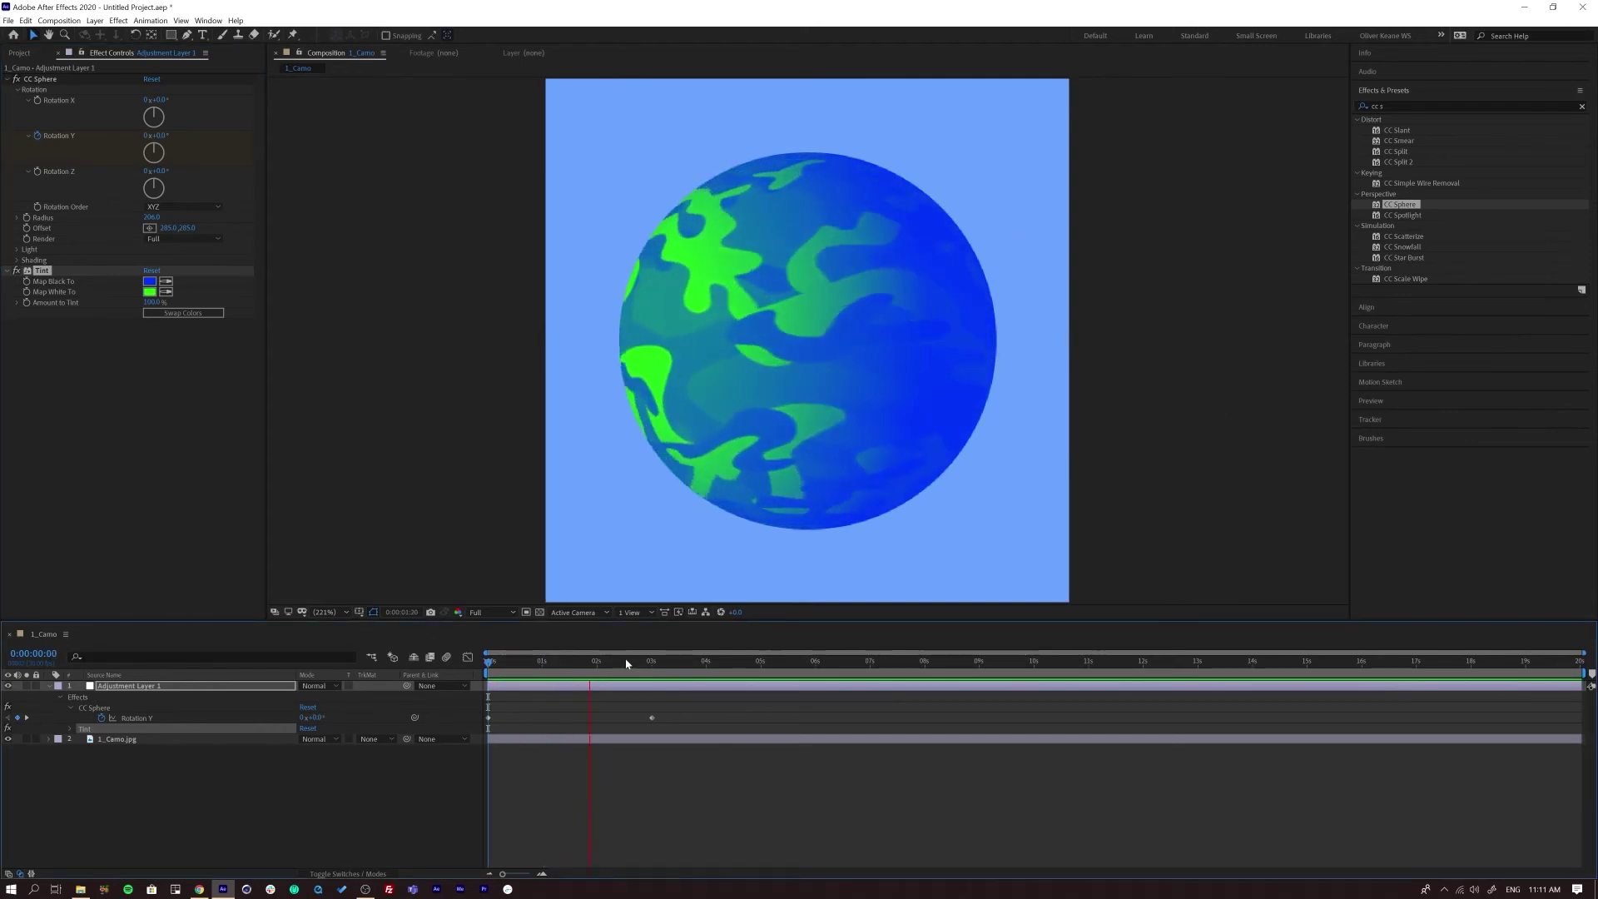
pyautogui.press('space')
pyautogui.press('space')
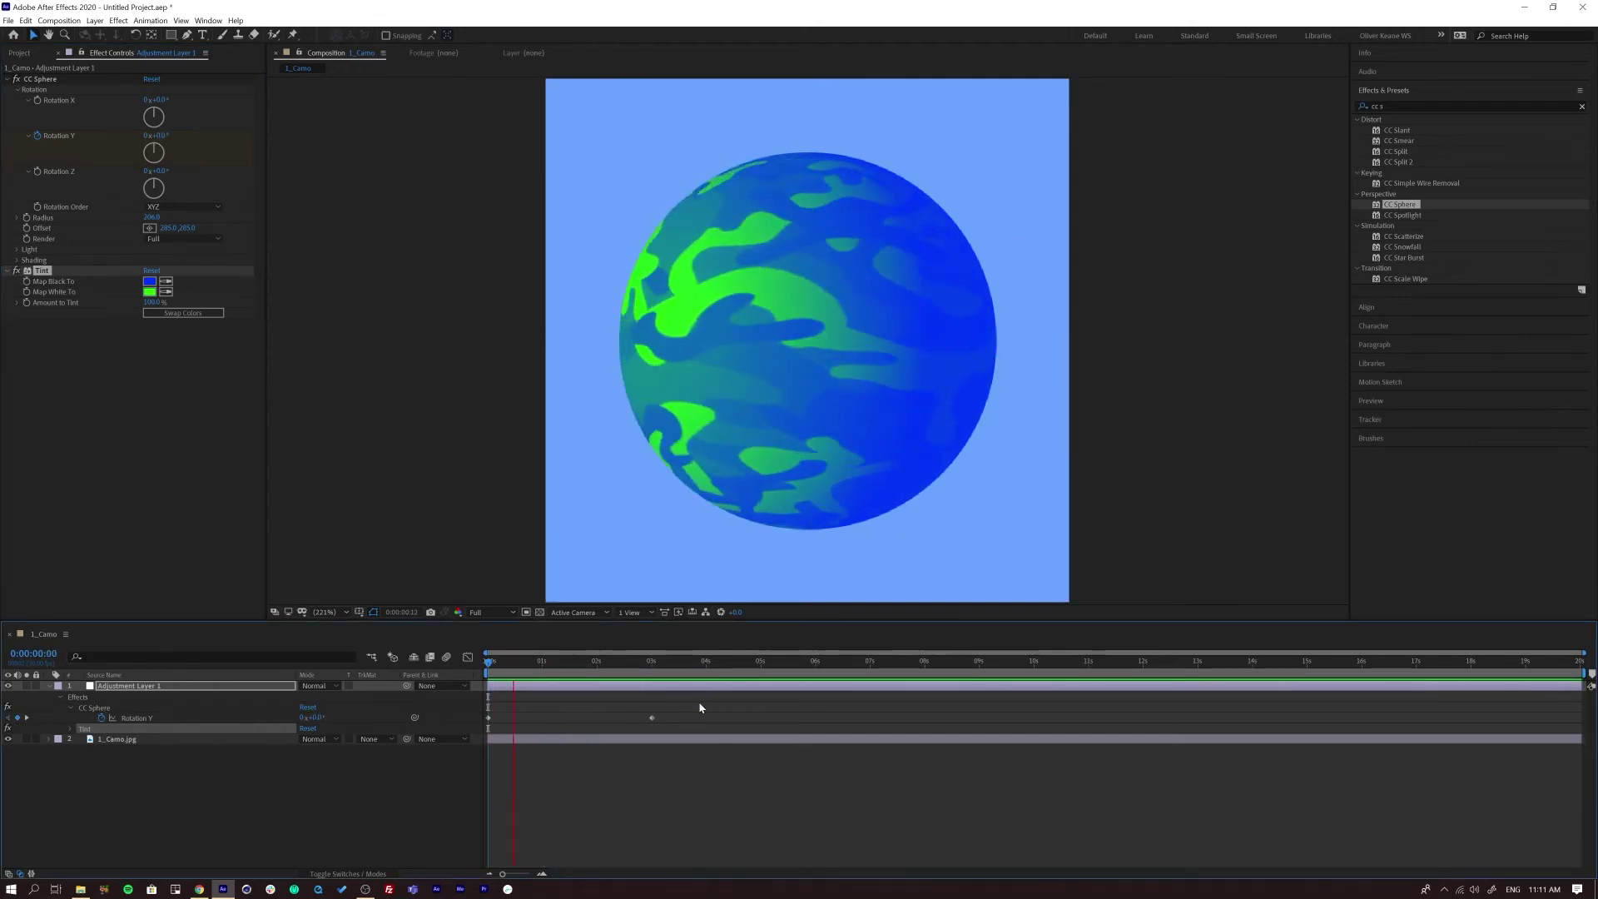
pyautogui.press('space')
pyautogui.moveTo(536, 663); pyautogui.dragTo(429, 680)
pyautogui.click(99, 704)
pyautogui.press('space')
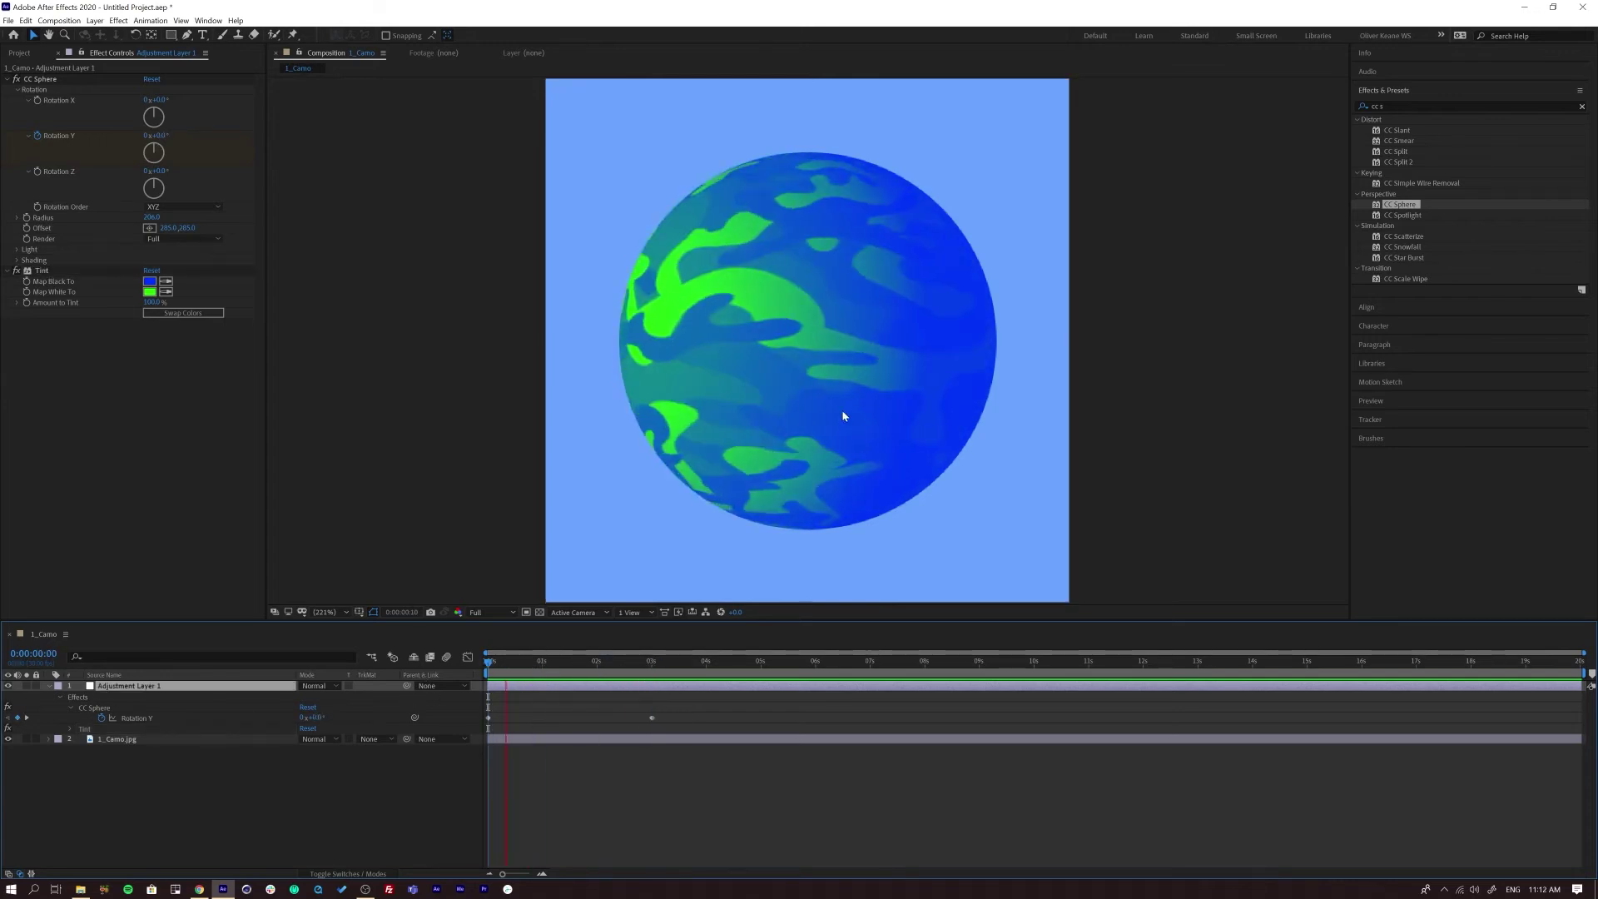
pyautogui.press('space')
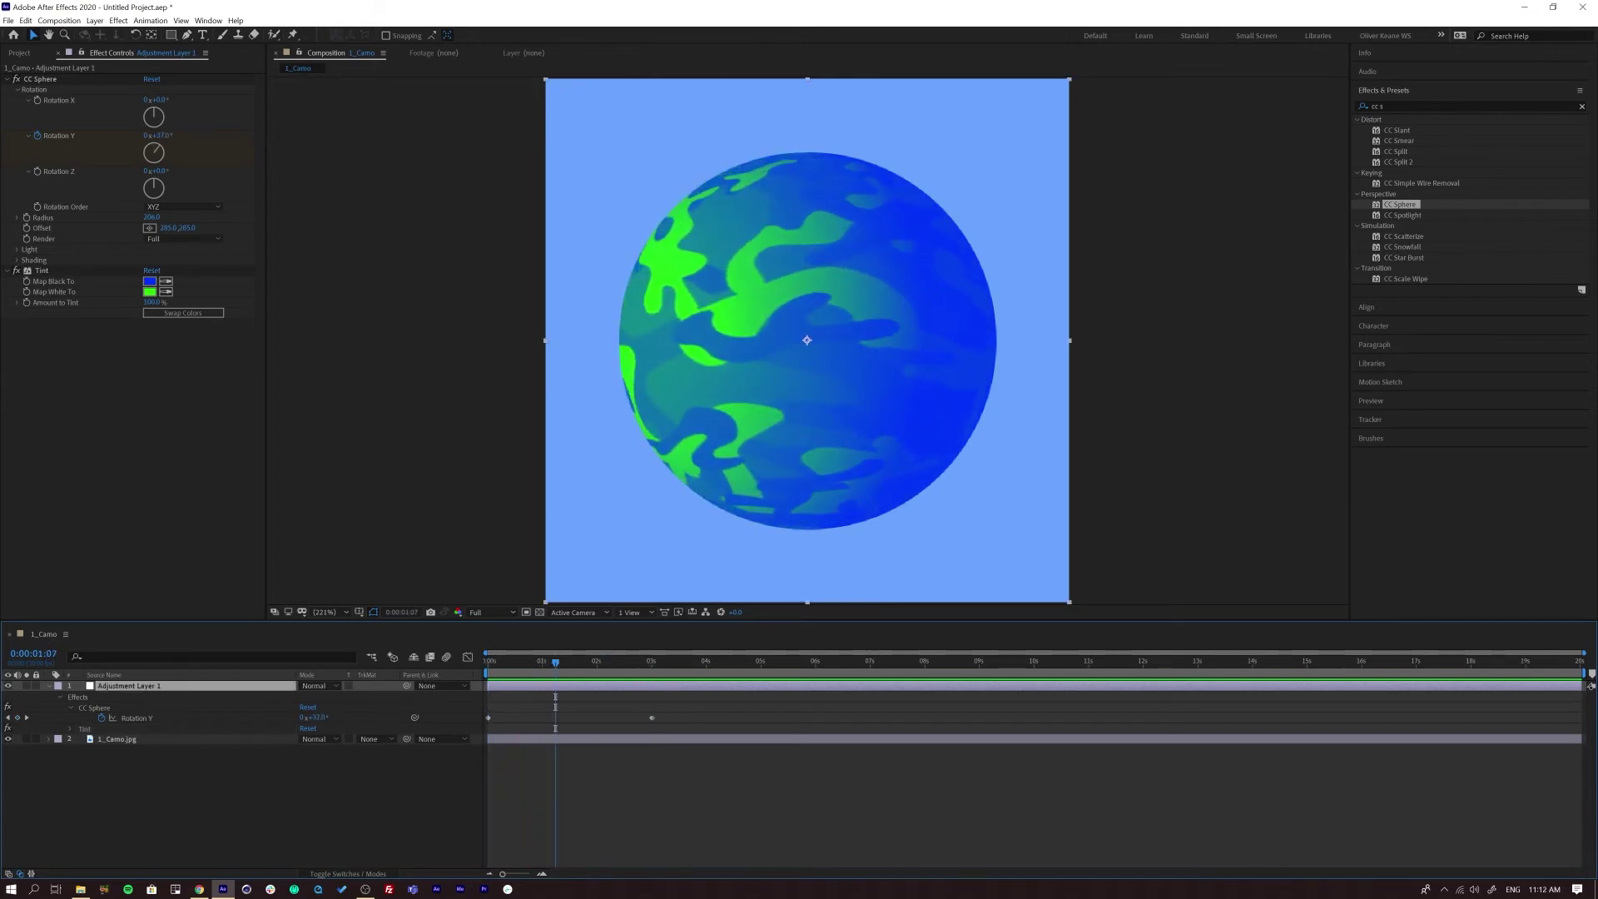
# Collapse the CC Sphere and Tint settings and compare the image with the effects and the adjustment layer switched off and on
pyautogui.click(8, 81)
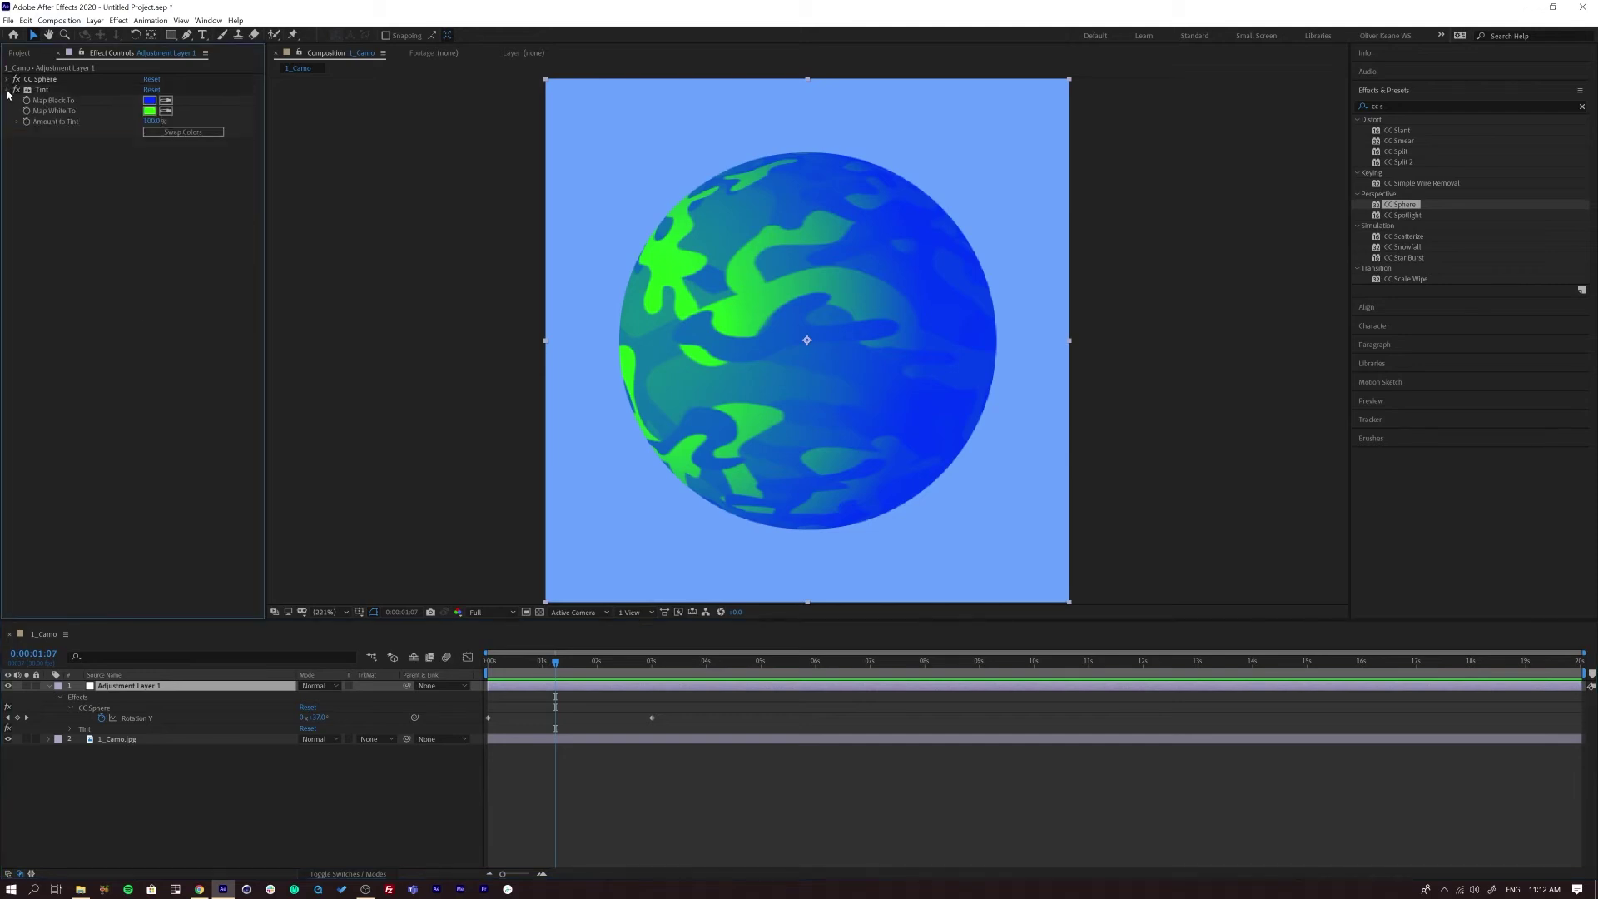
pyautogui.click(8, 89)
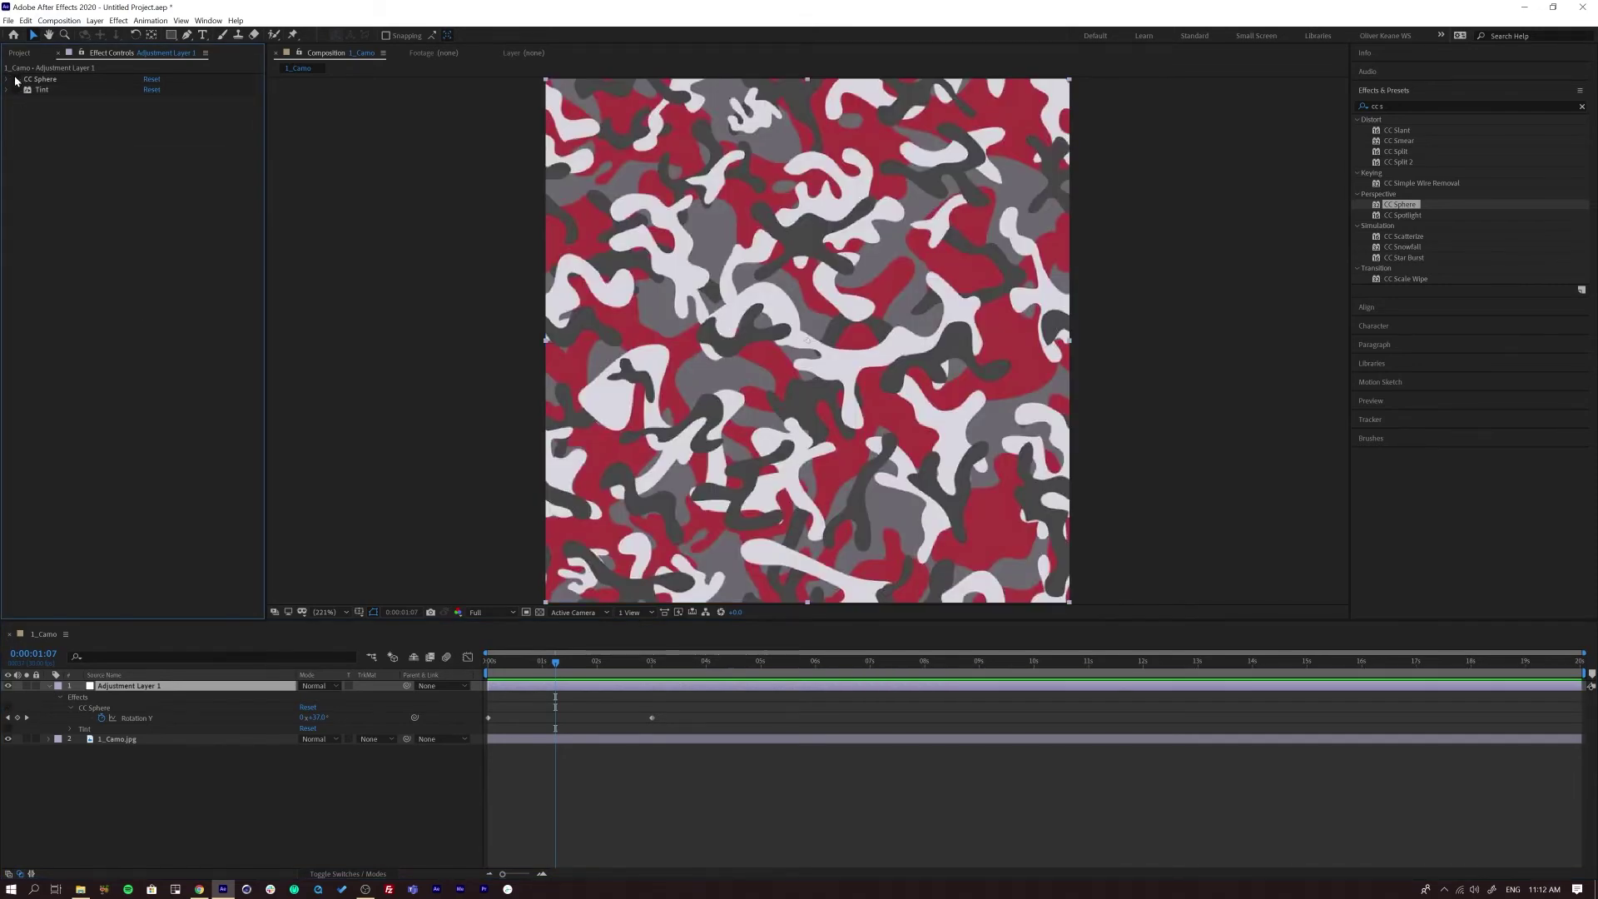
pyautogui.click(16, 90)
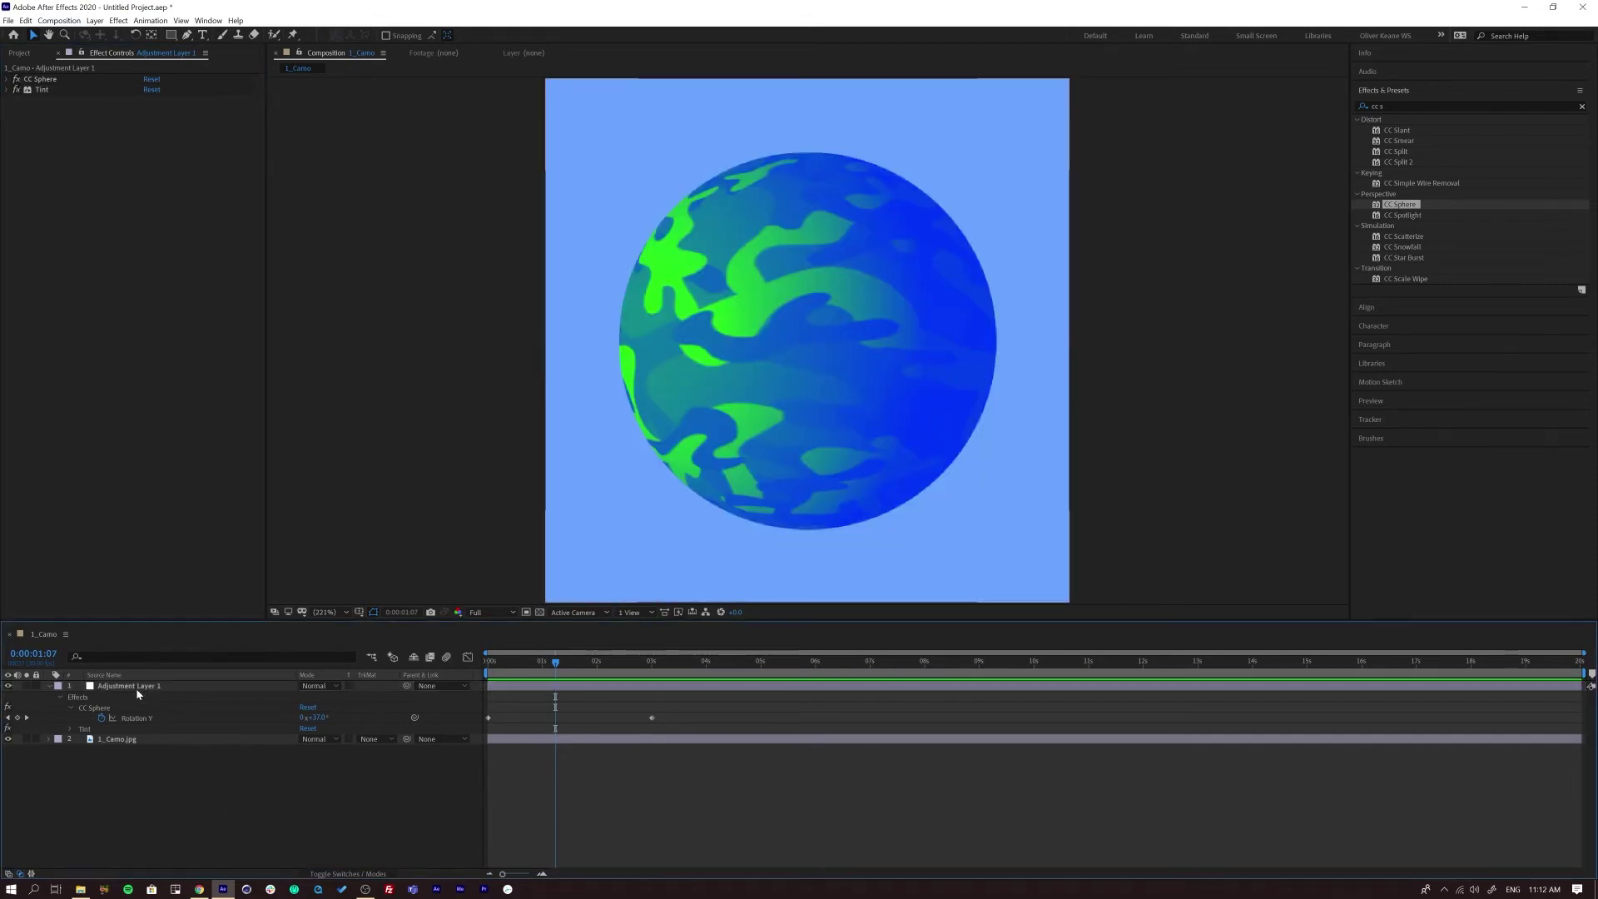
pyautogui.click(8, 685)
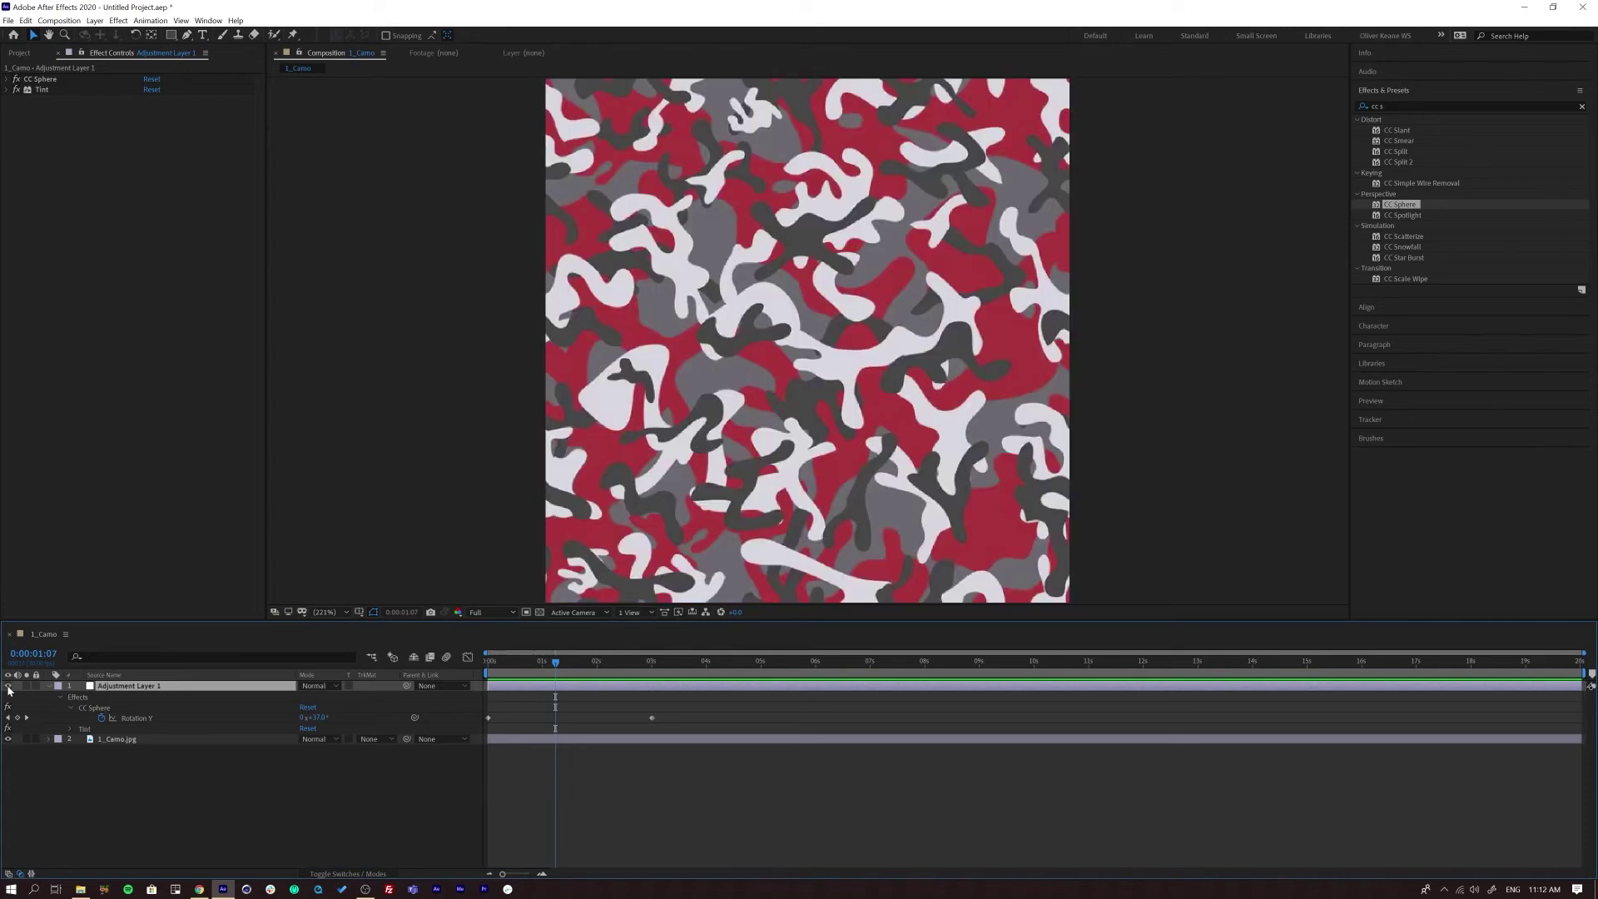
pyautogui.click(8, 686)
# Collapse and hide Adjustment Layer 1, and add a second adjustment layer above it
pyautogui.press('u')
pyautogui.press('Home')
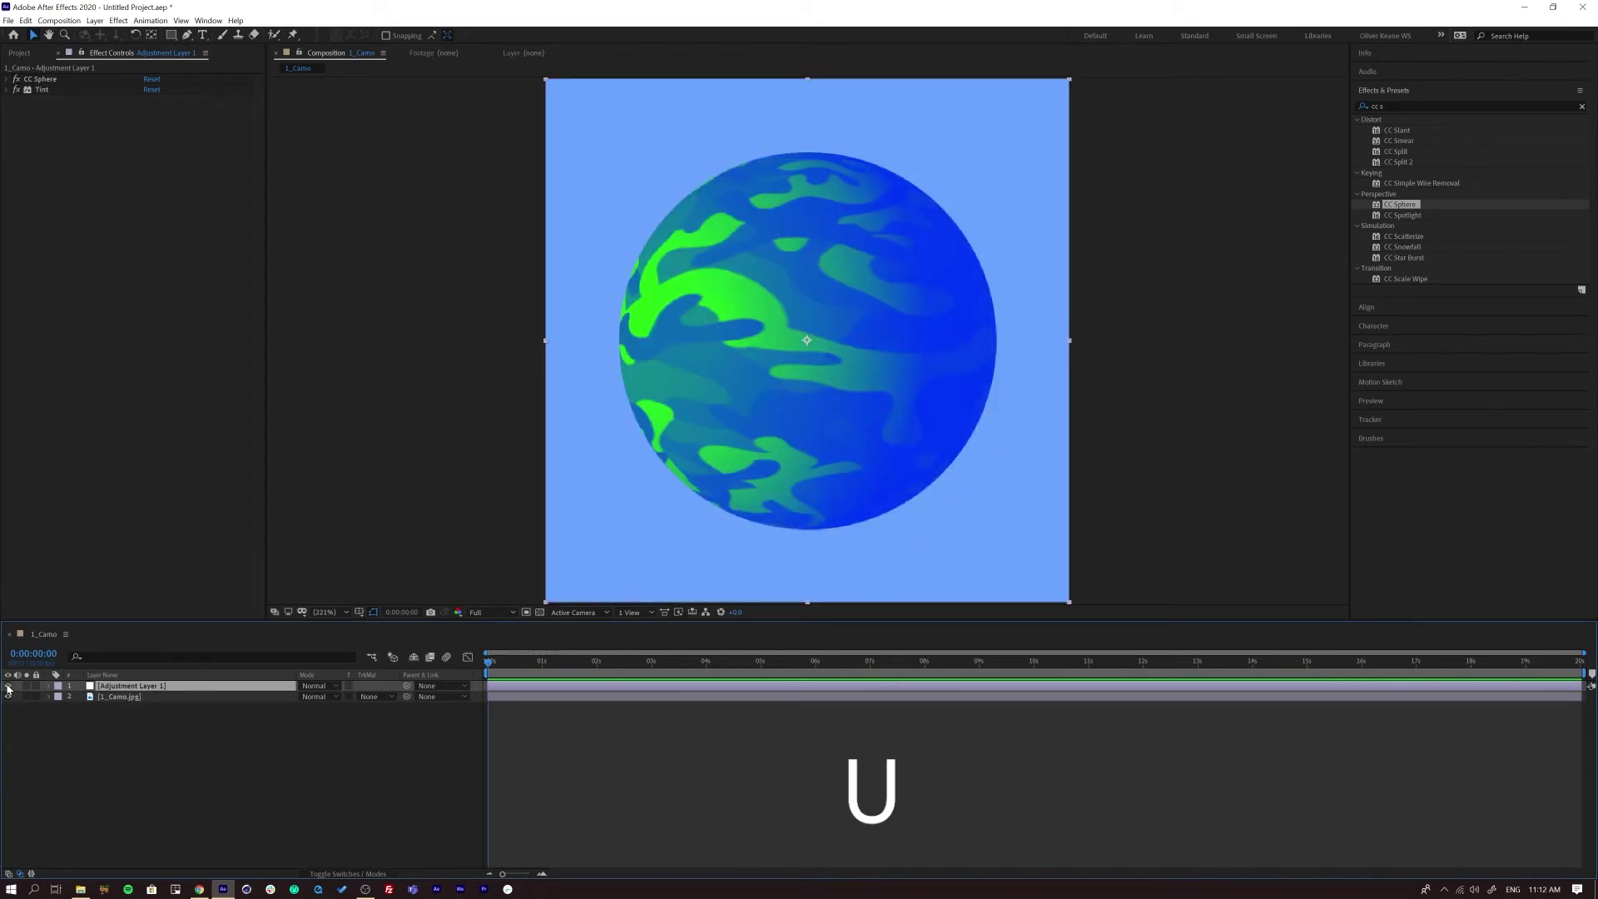
pyautogui.click(9, 685)
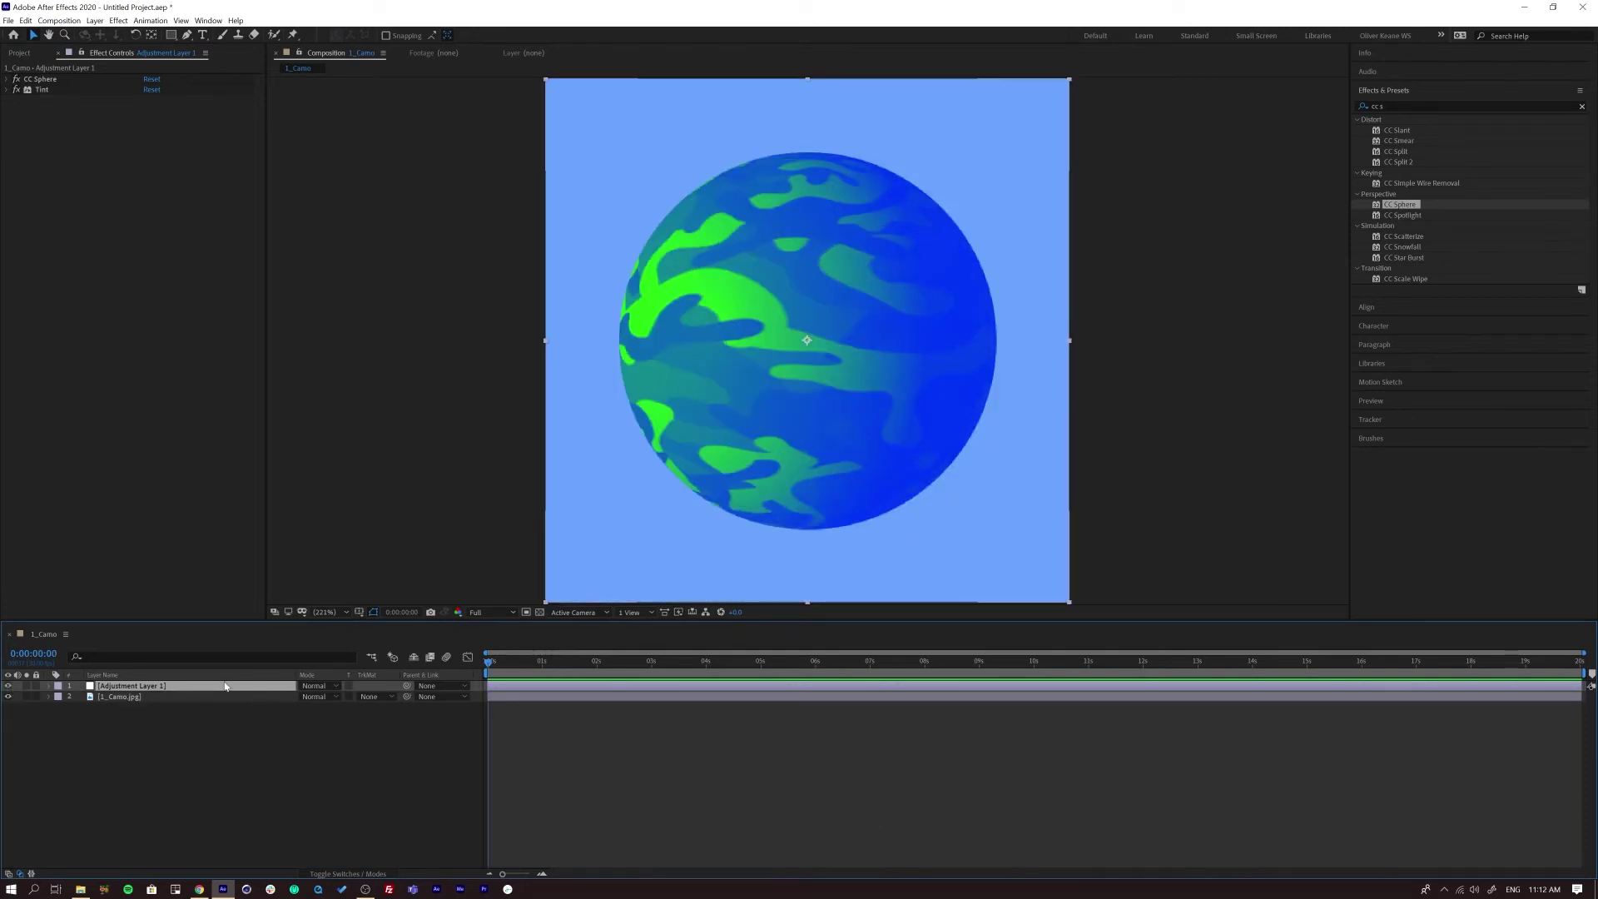
pyautogui.click(95, 20)
pyautogui.moveTo(241, 34)
pyautogui.click(321, 112)
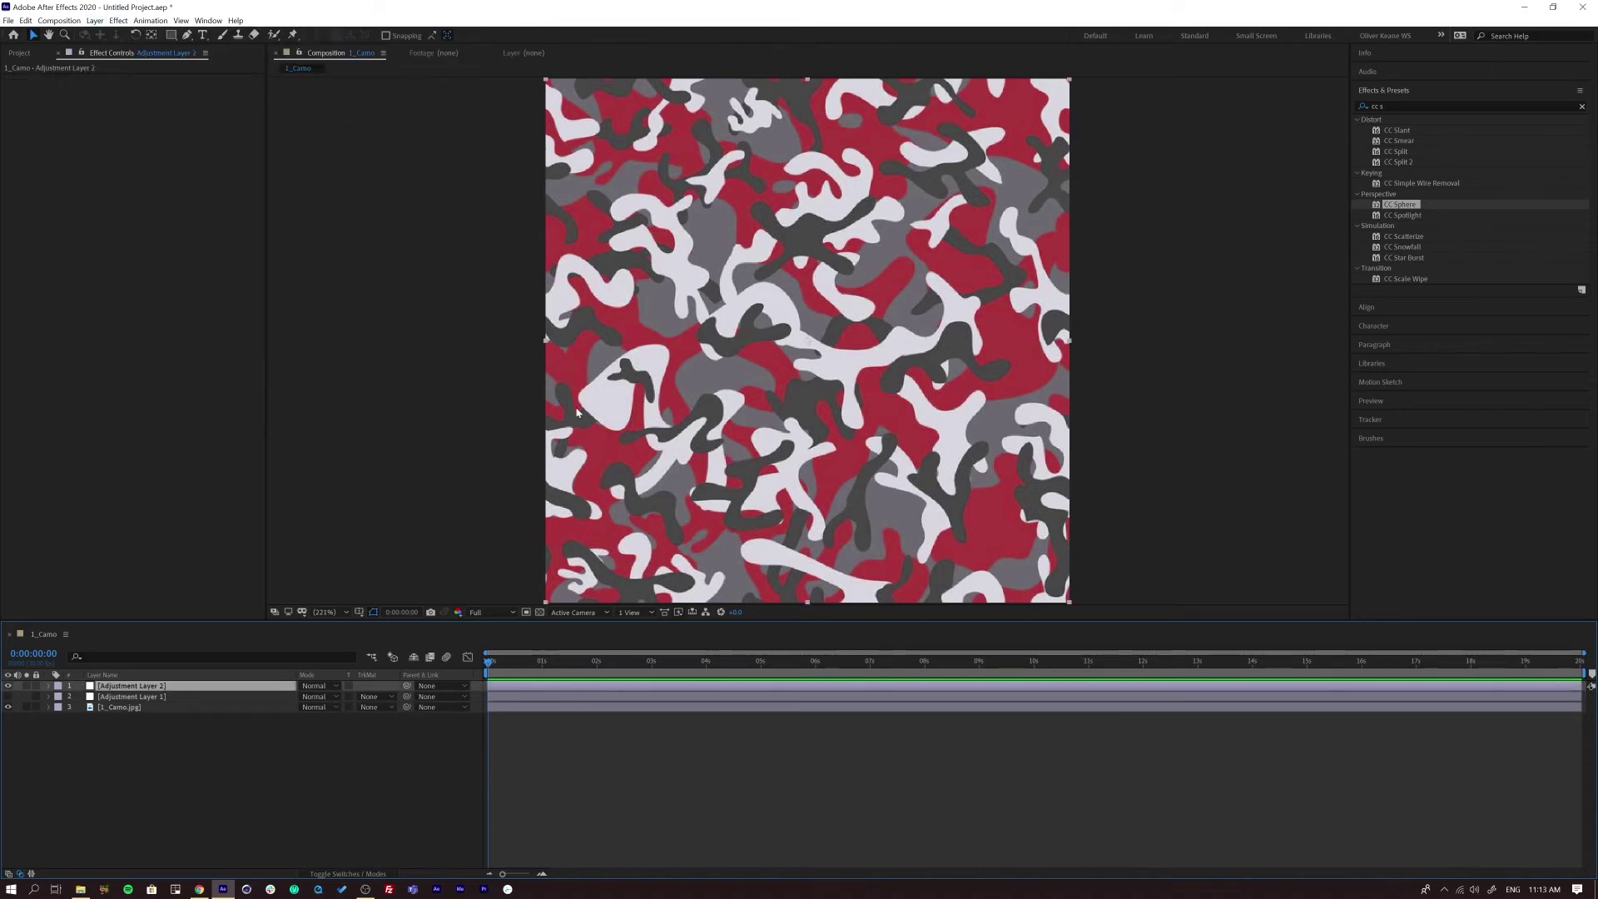
# Apply the Twirl distortion to the new adjustment layer with an Angle of about 1x+140° and a Twirl Radius of about 49
pyautogui.click(119, 21)
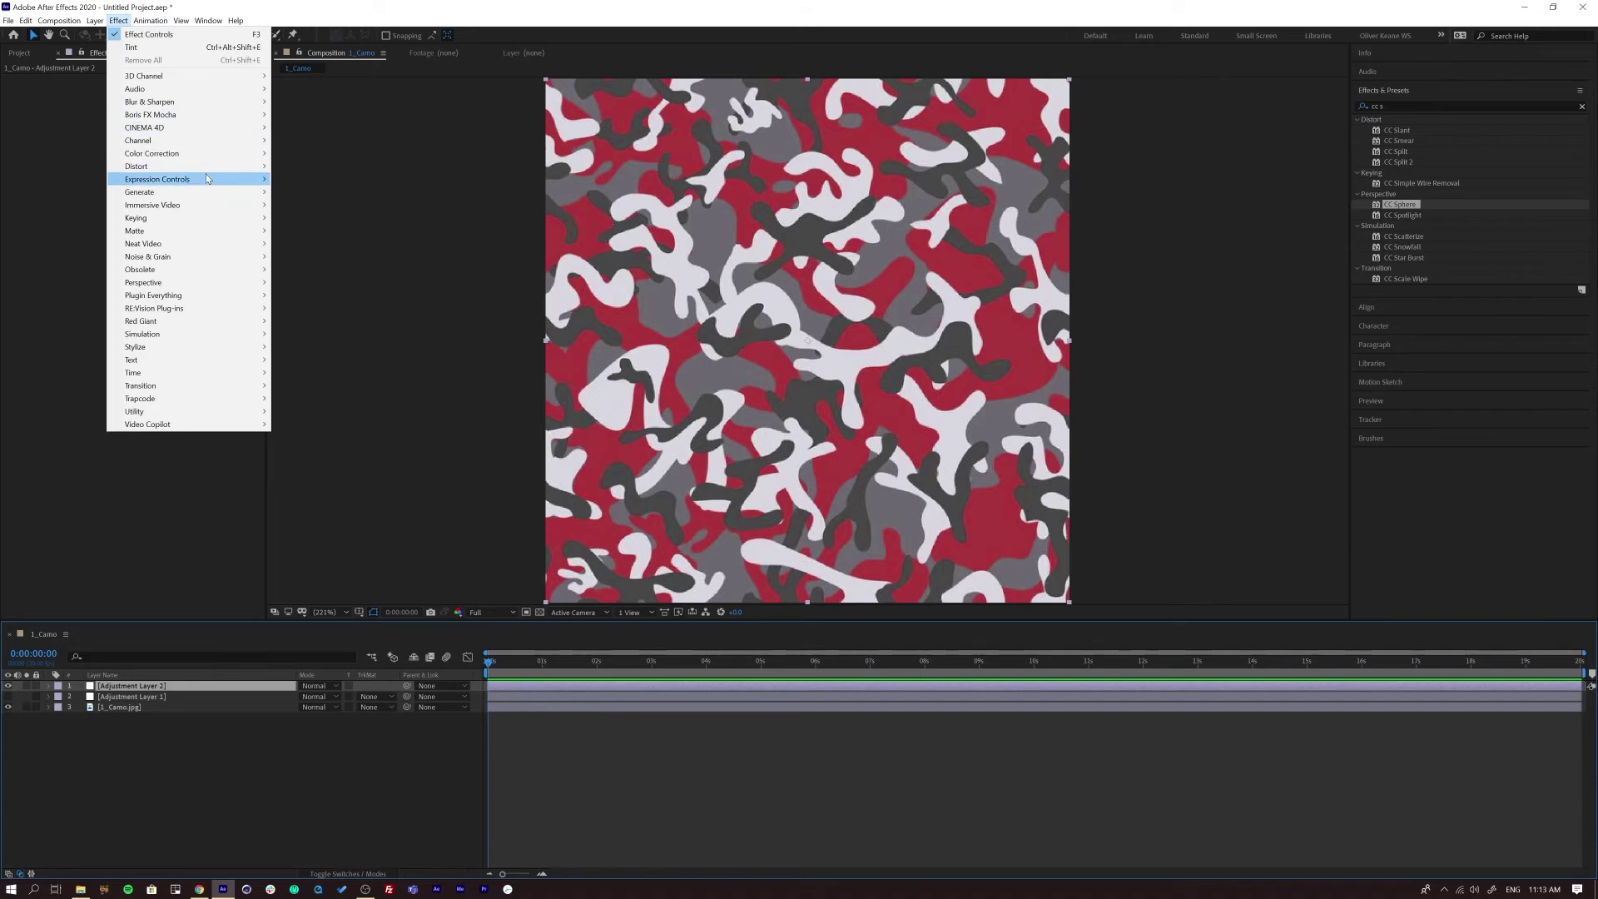
pyautogui.moveTo(214, 169)
pyautogui.click(349, 591)
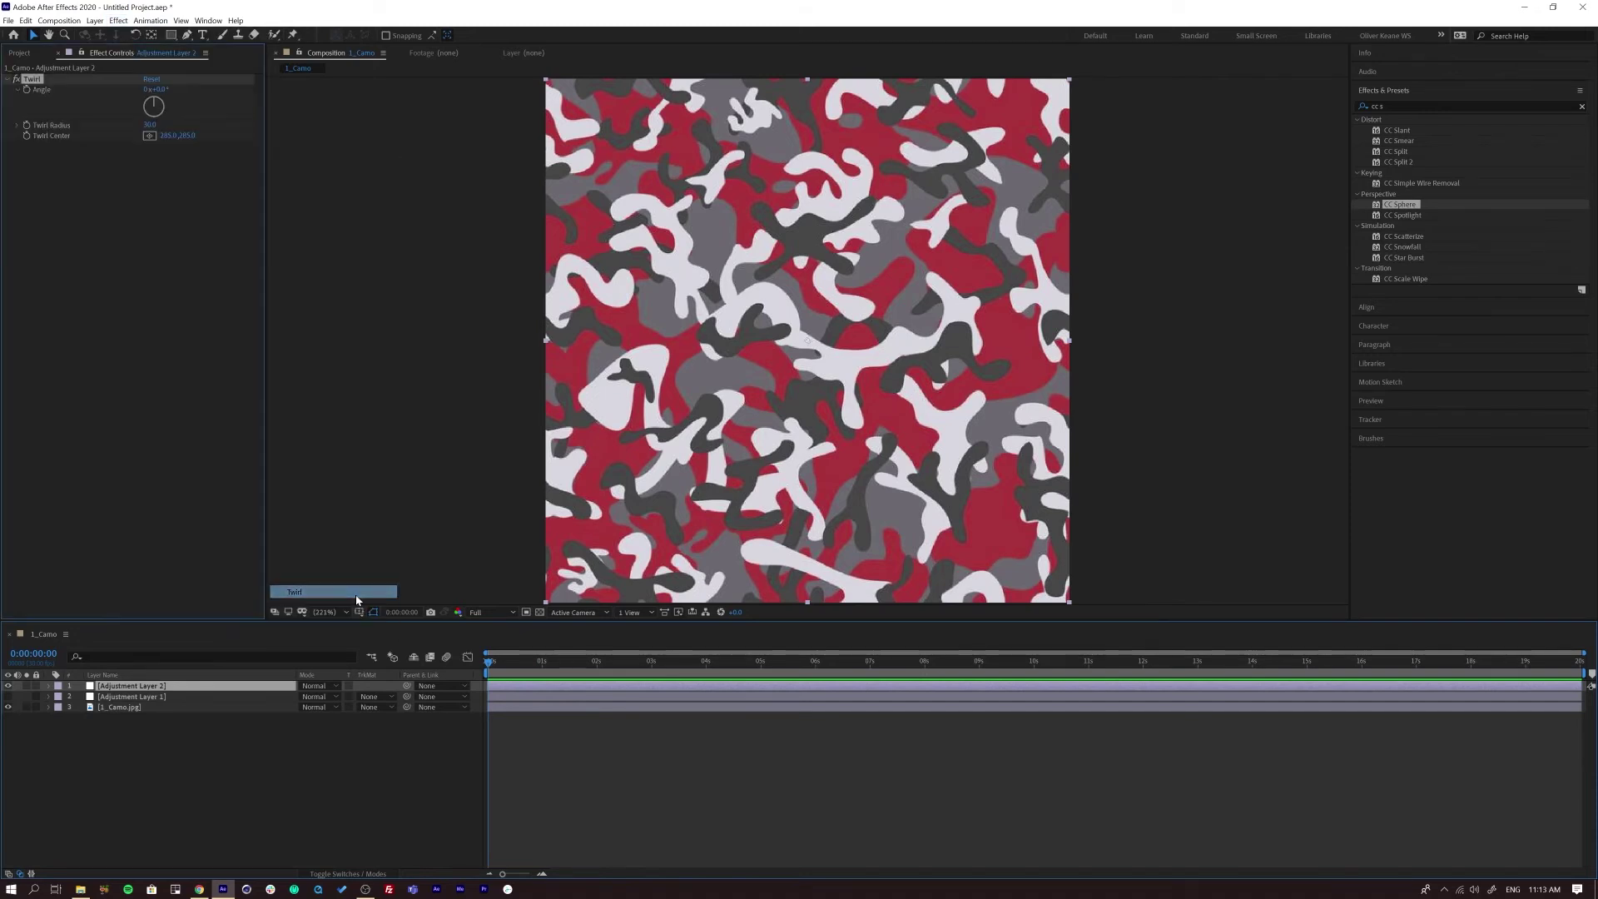
pyautogui.moveTo(158, 89); pyautogui.dragTo(549, 89)
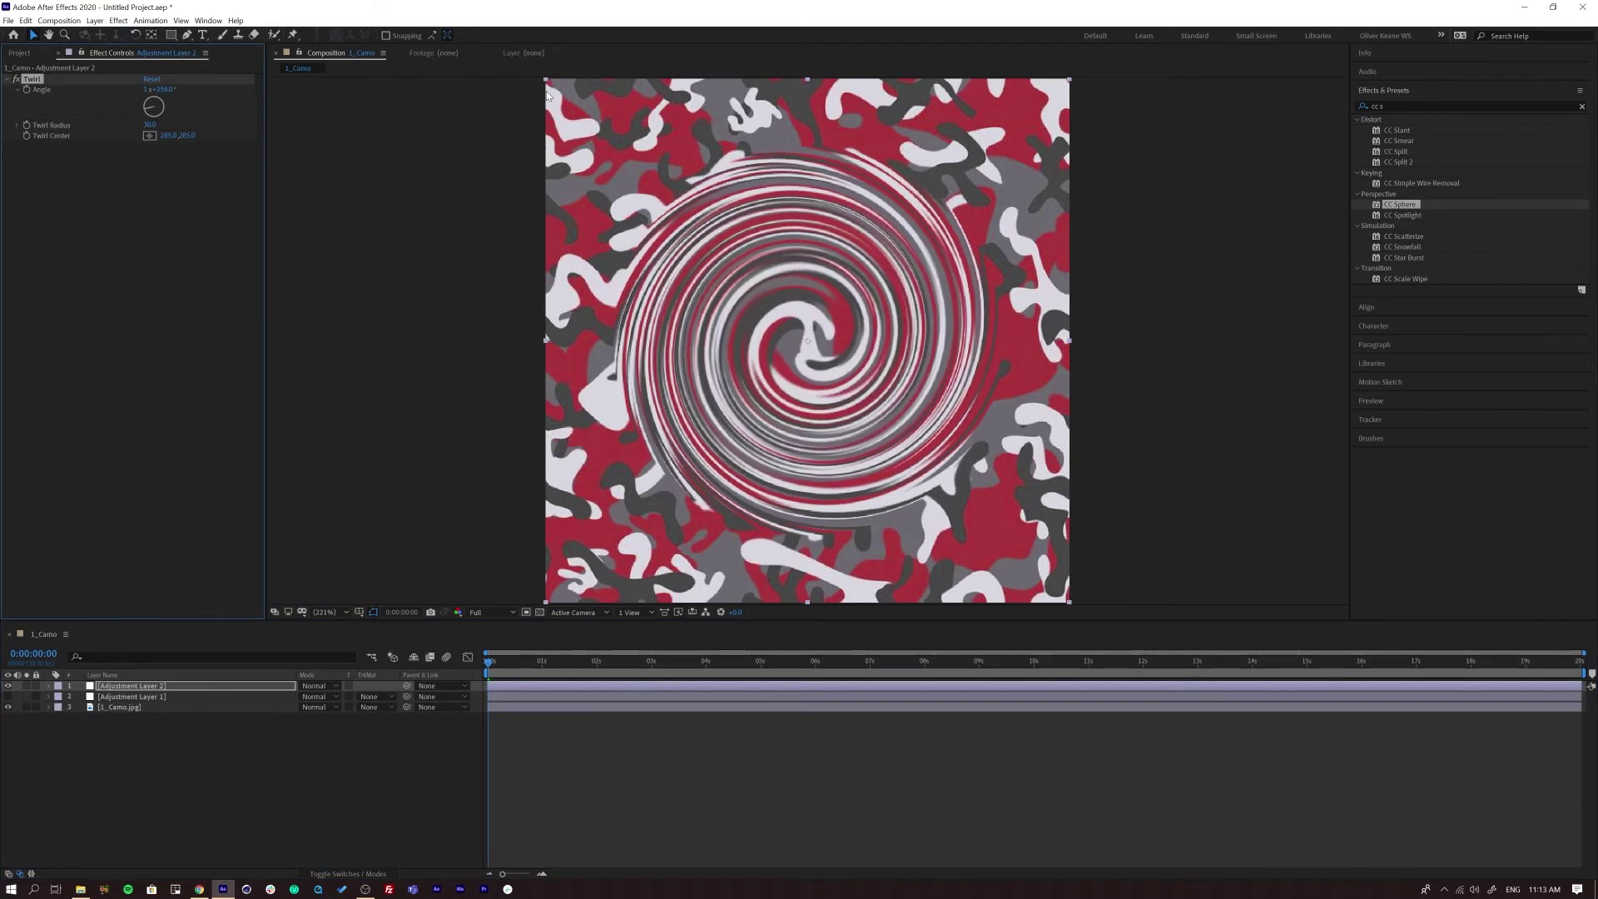
pyautogui.moveTo(147, 126); pyautogui.dragTo(195, 155)
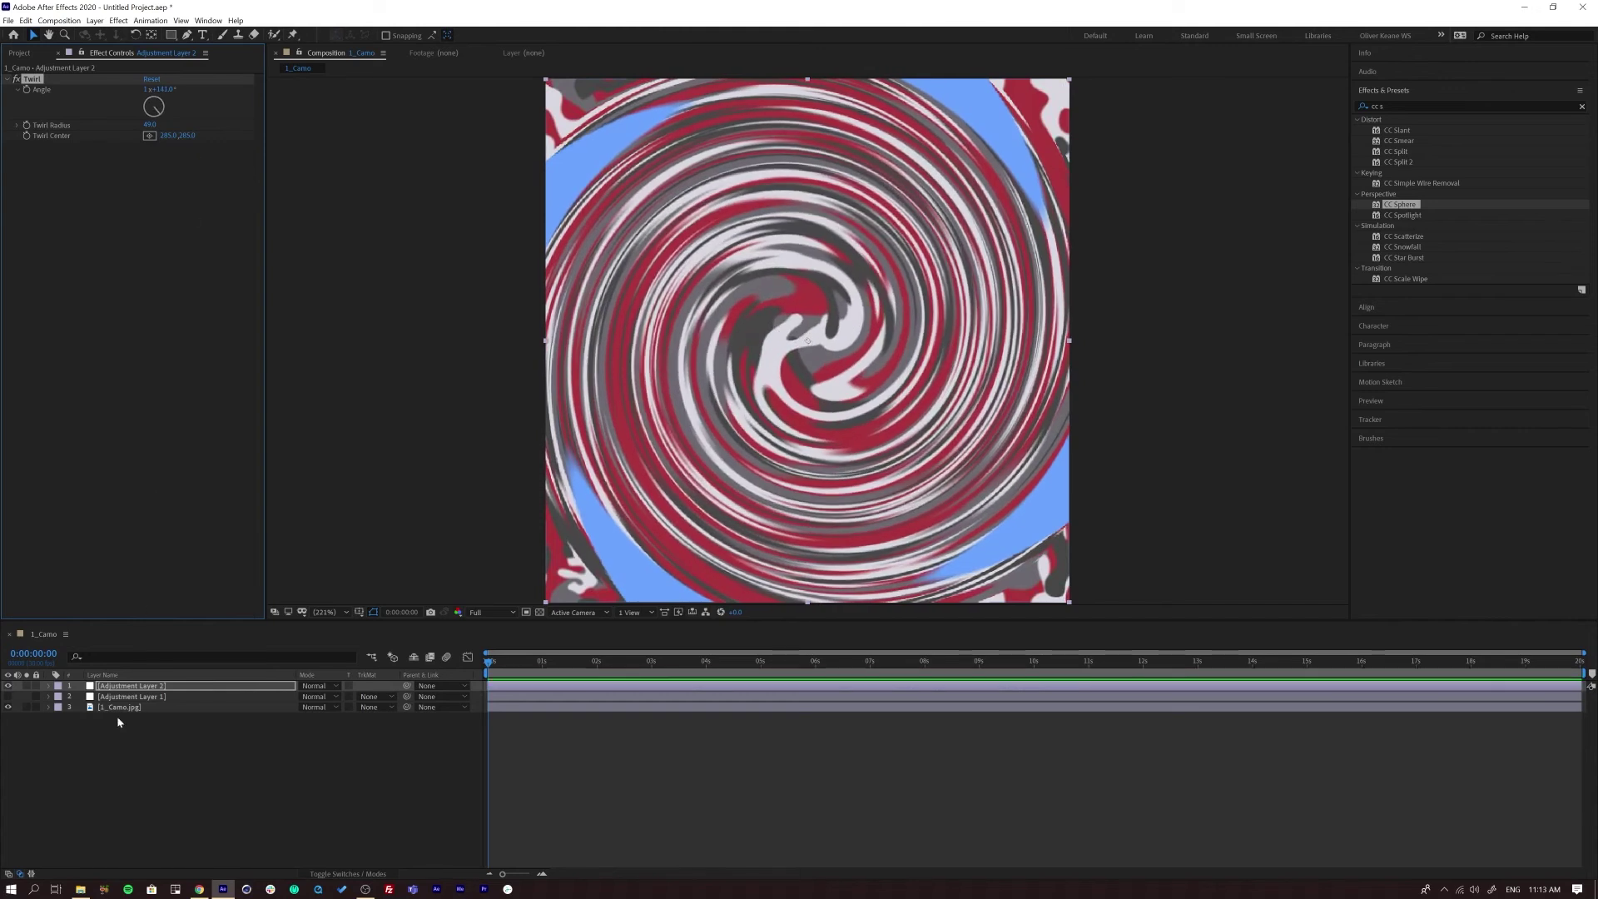
# Make Adjustment Layer 1 visible again beneath the twirl adjustment layer, keeping the time at the first frame
pyautogui.click(224, 741)
pyautogui.click(8, 697)
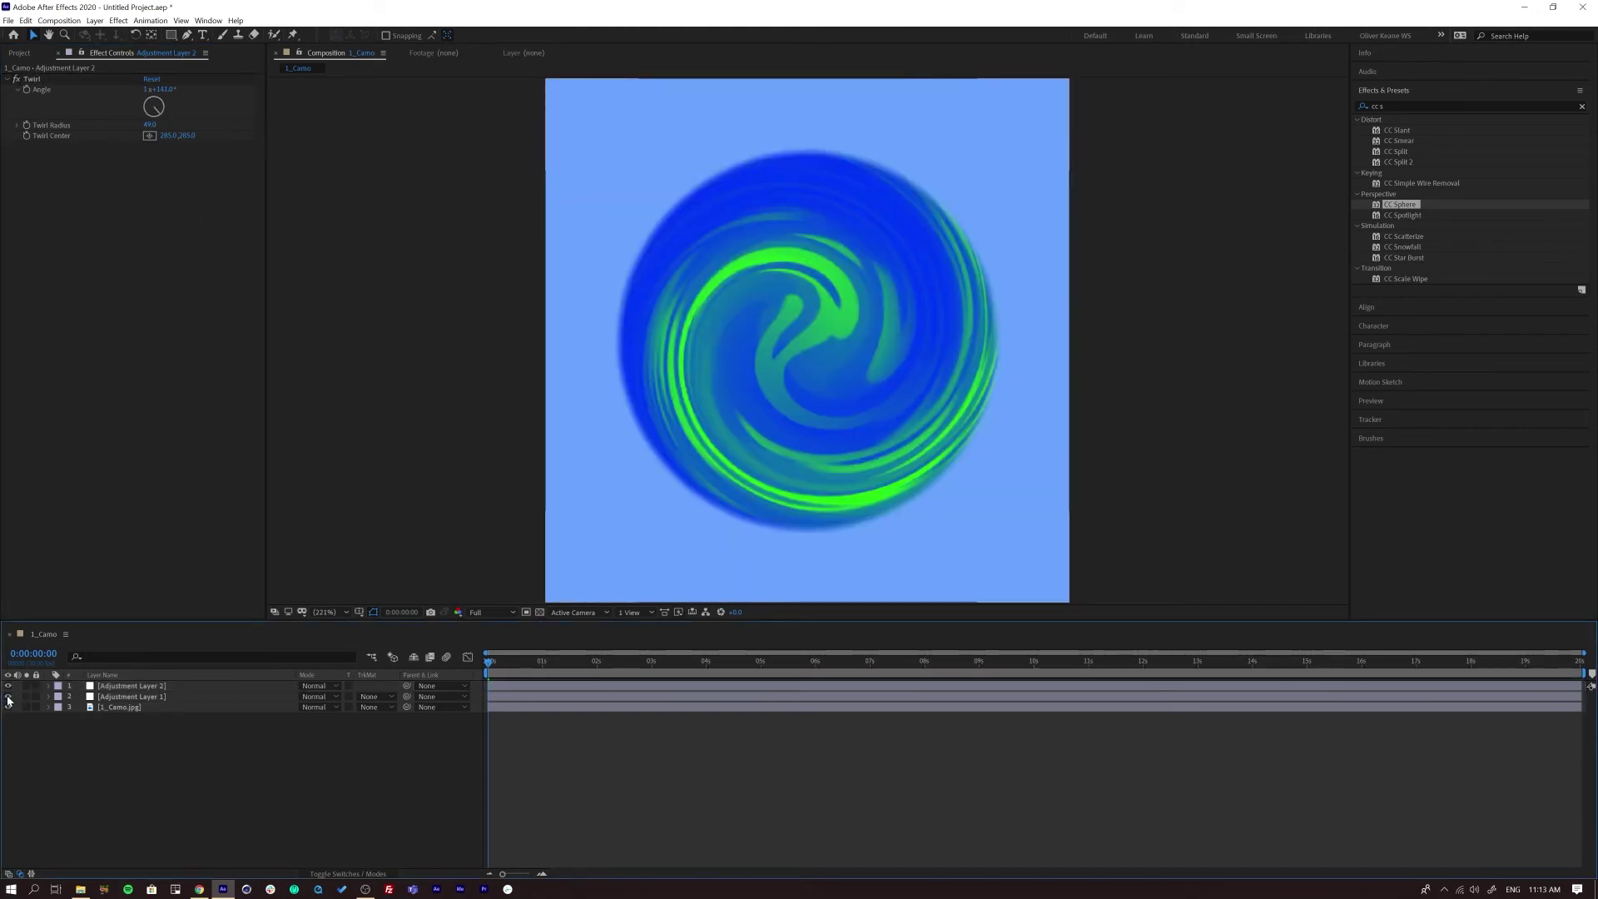
pyautogui.moveTo(490, 663); pyautogui.dragTo(422, 665)
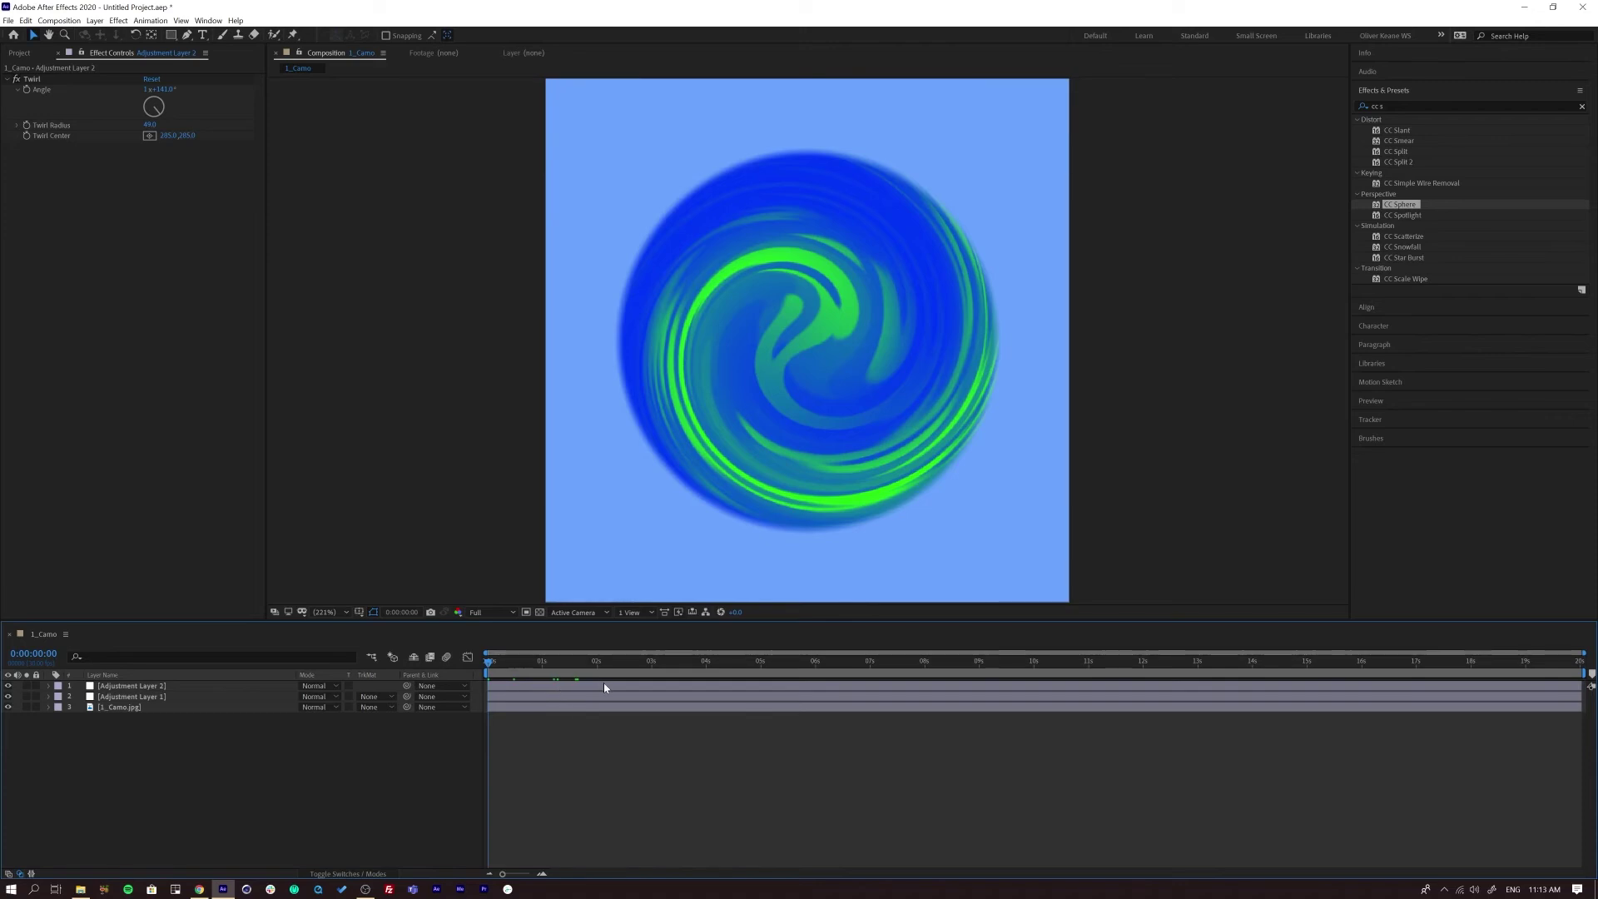
# Preview the sphere animation with the twirl adjustment layer hidden, and show that layer again
pyautogui.click(7, 686)
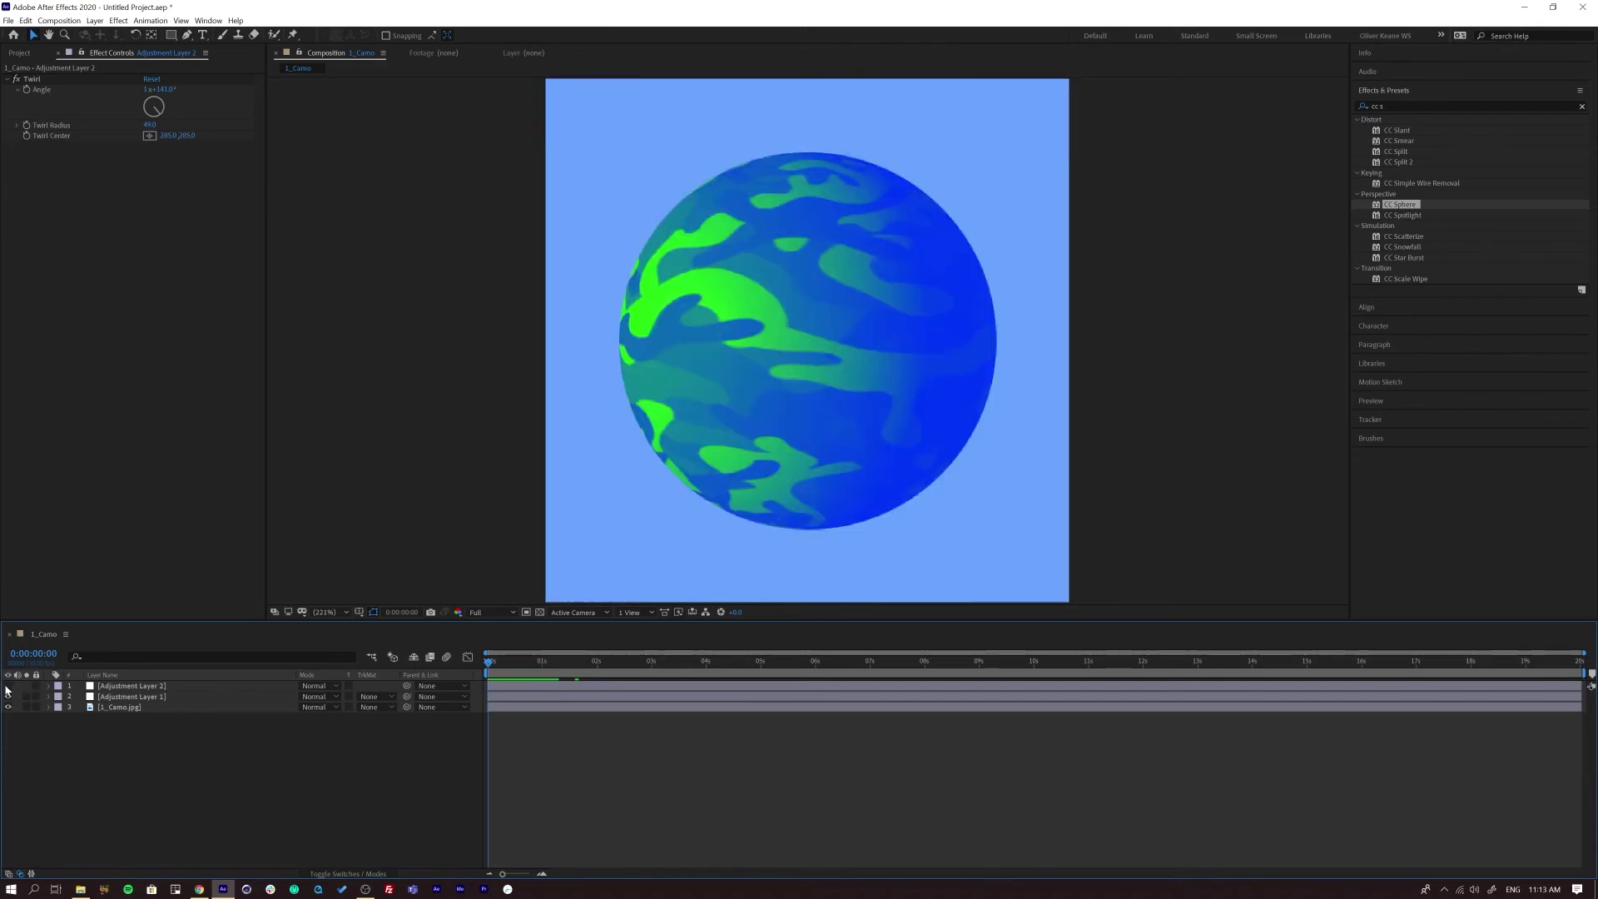
pyautogui.press('space')
pyautogui.press('space')
pyautogui.click(8, 687)
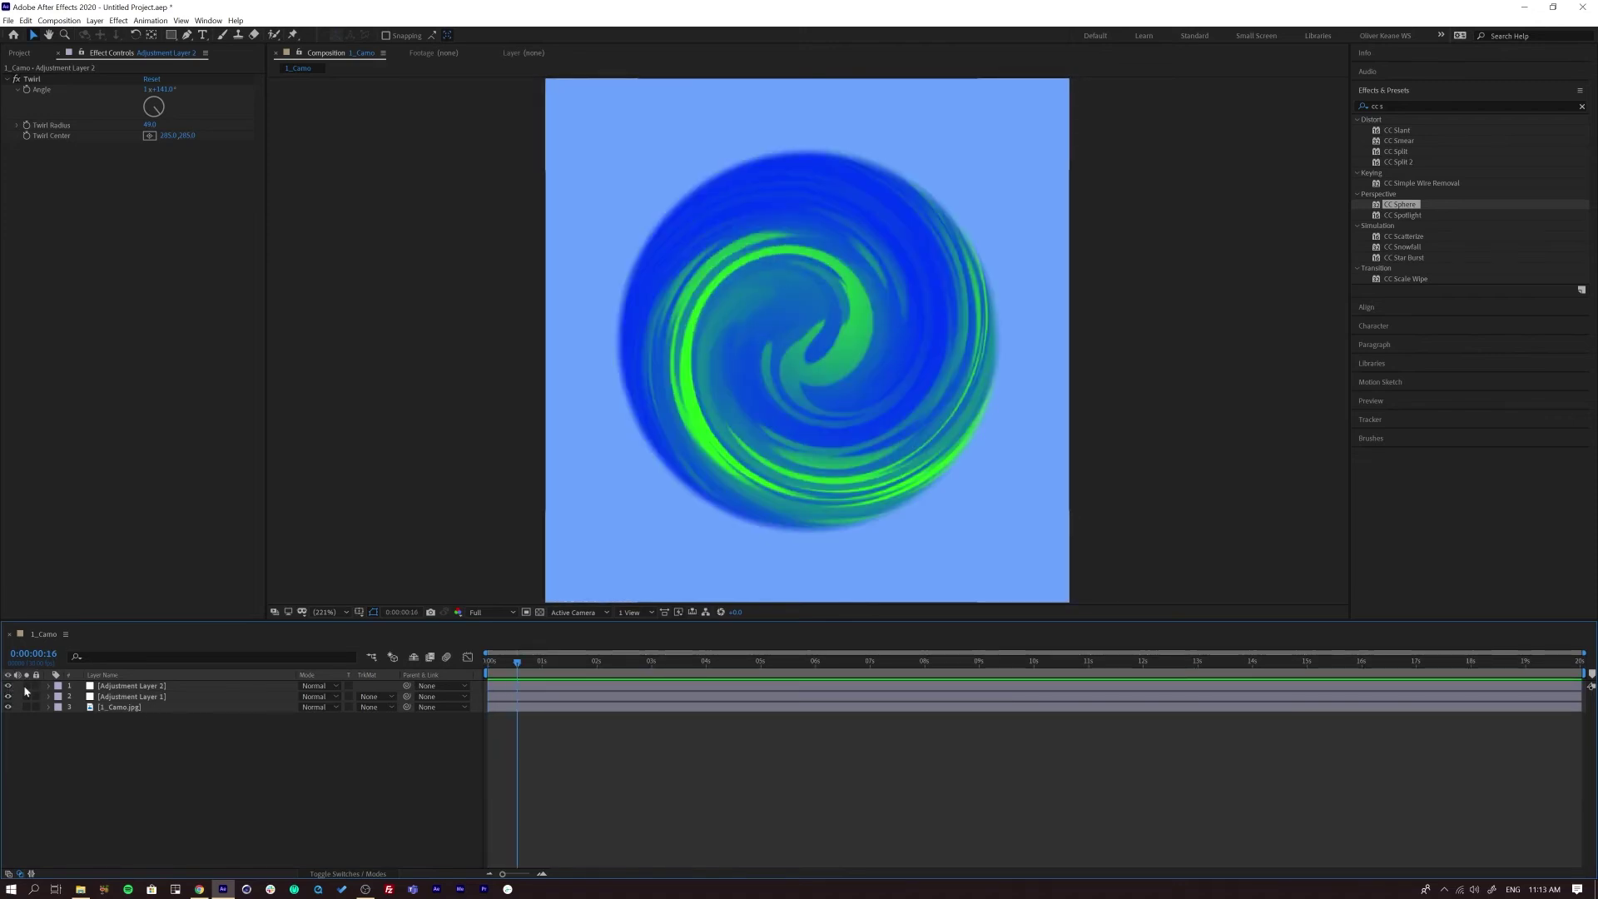
# Play the twirled sphere animation from the start and compare it with the twirl adjustment layer hidden and shown
pyautogui.moveTo(501, 666); pyautogui.dragTo(441, 663)
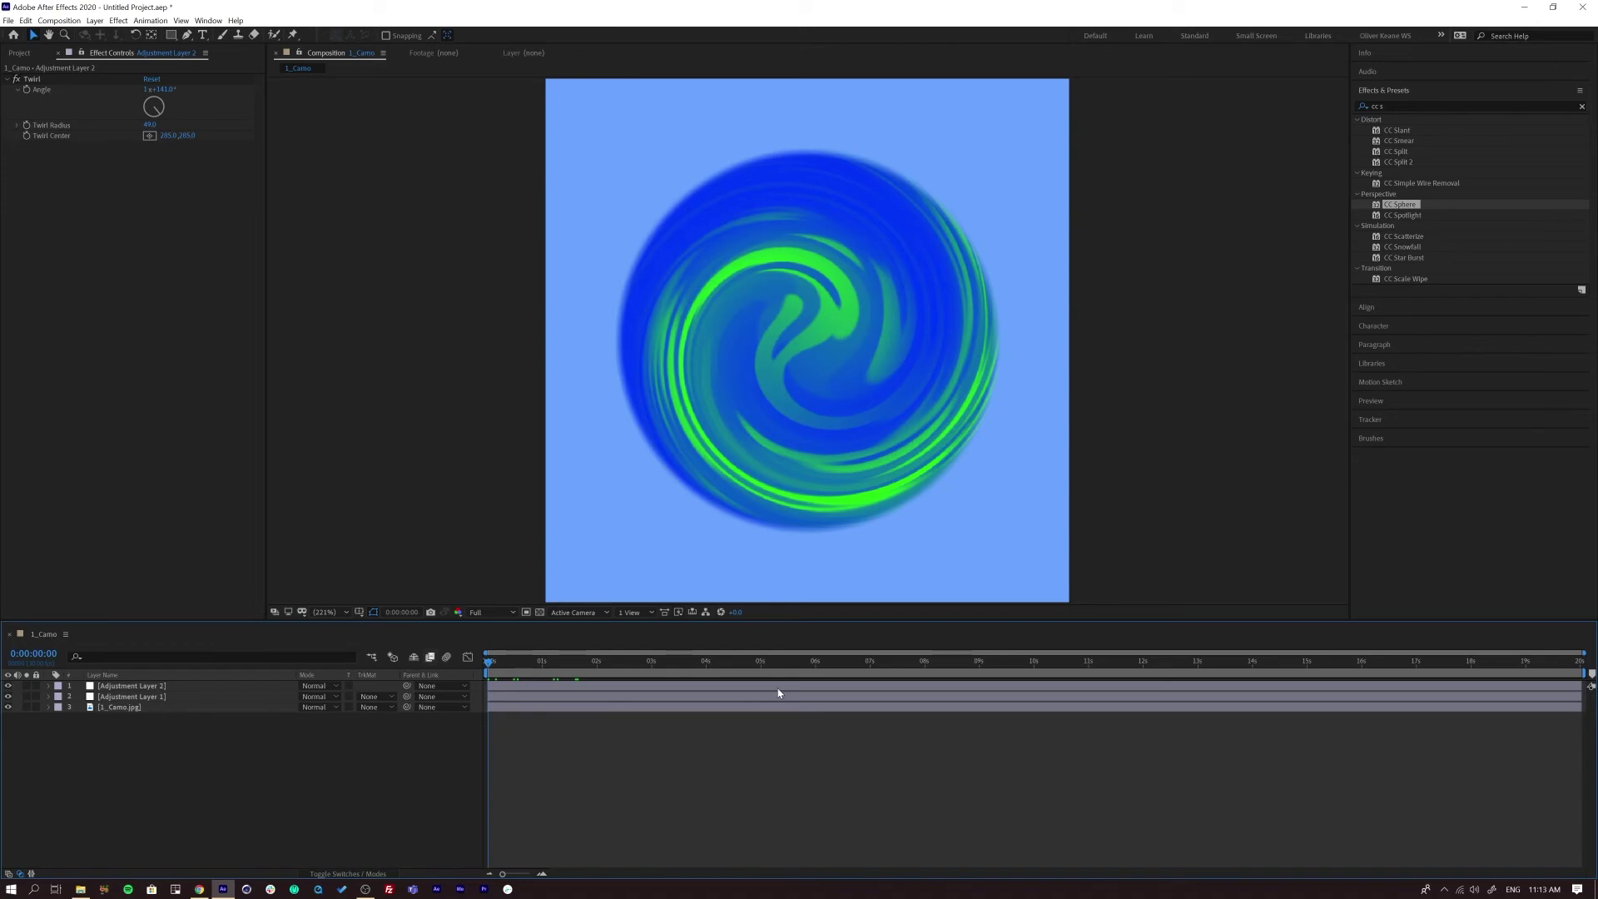
pyautogui.press('space')
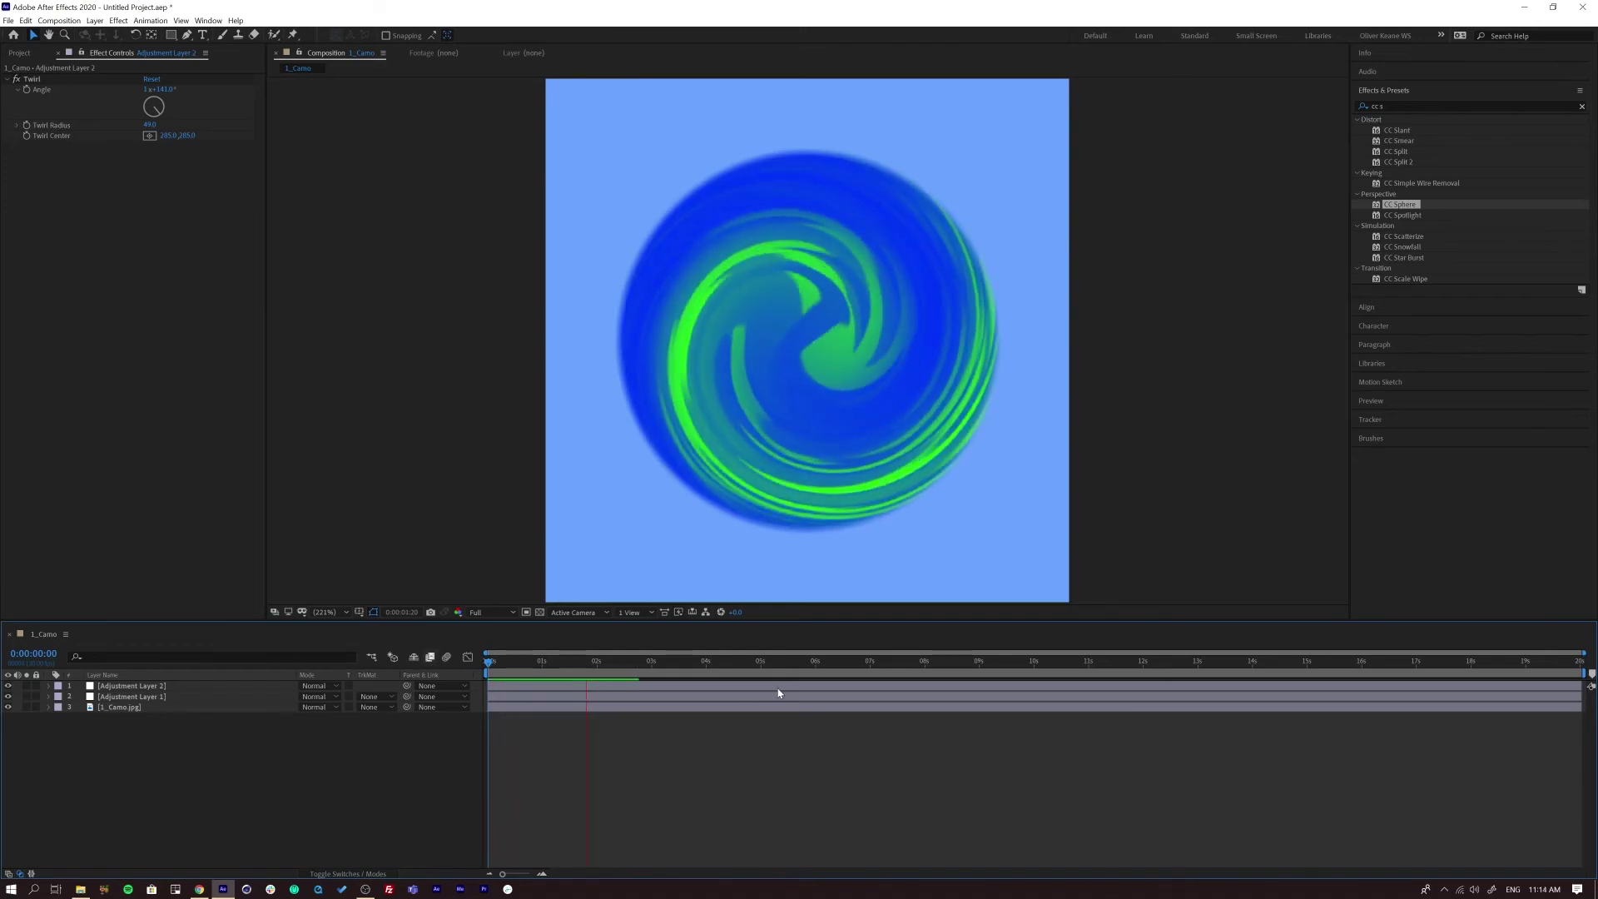
pyautogui.press('space')
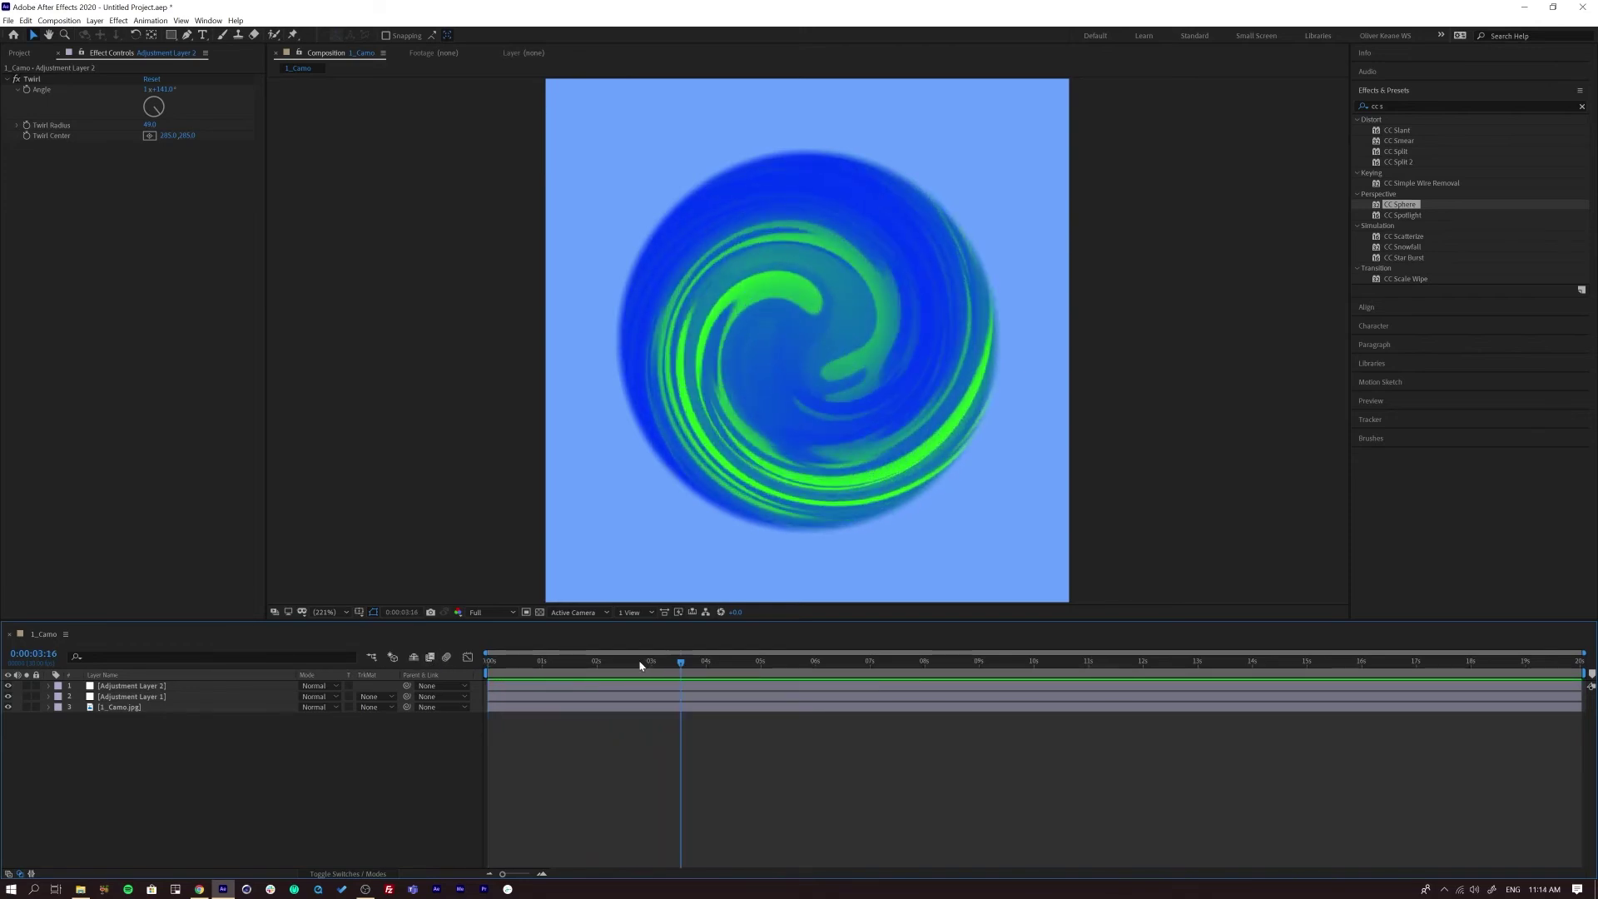
pyautogui.moveTo(640, 666); pyautogui.dragTo(449, 663)
pyautogui.press('space')
pyautogui.click(121, 686)
pyautogui.click(8, 685)
pyautogui.click(8, 686)
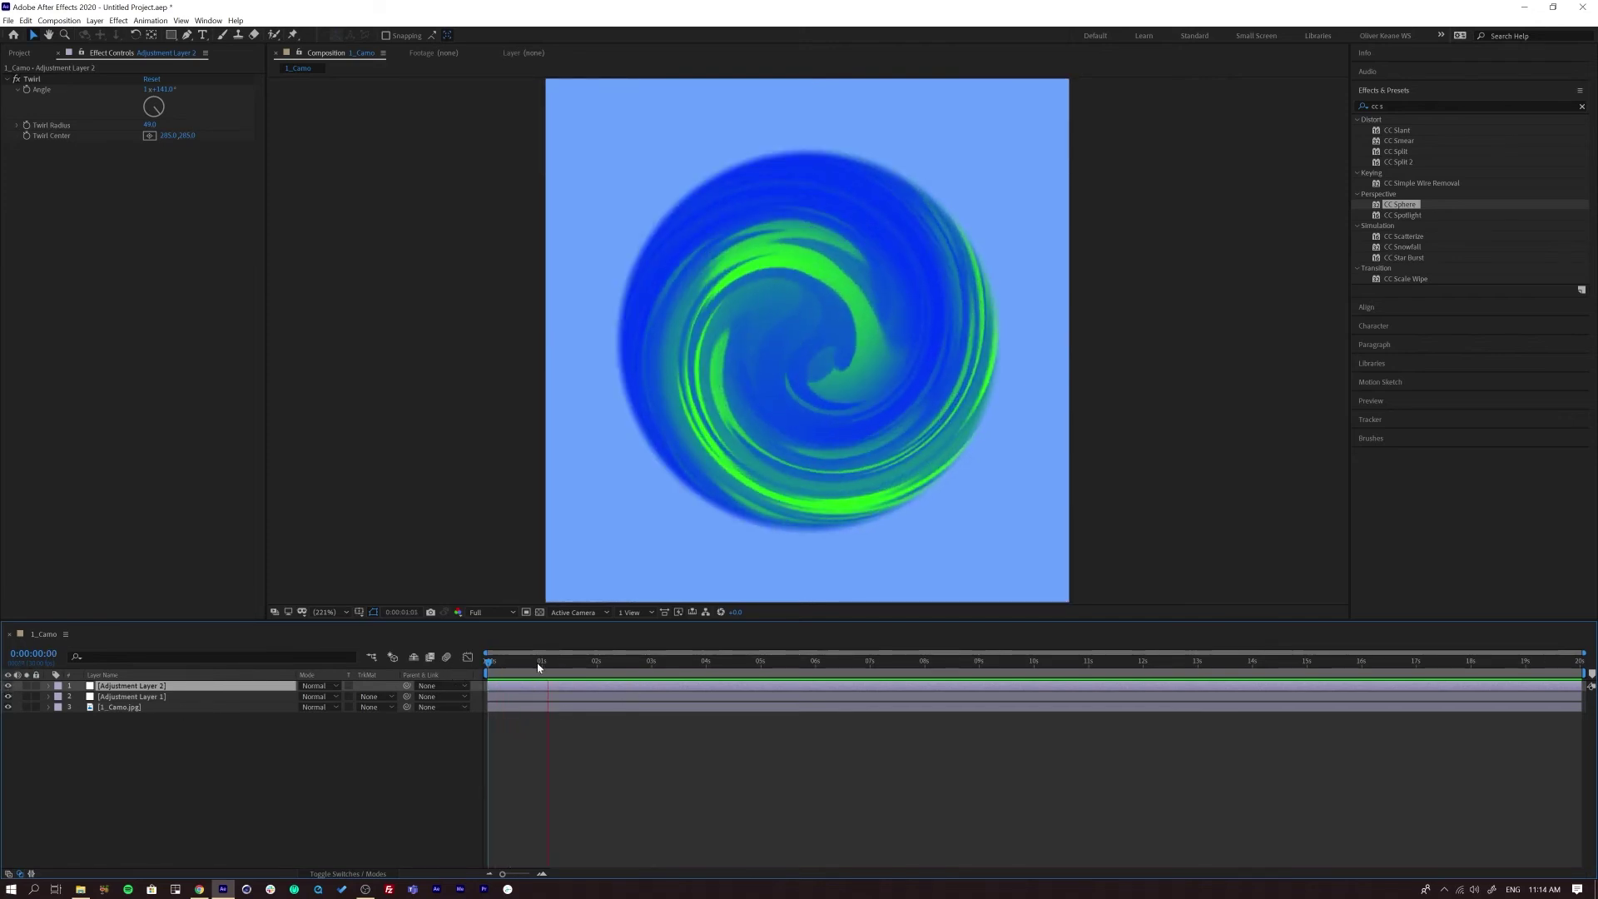
# Add the Wave Warp distortion to Adjustment Layer 2 with a Wave Height of about 52 and a Wave Width of about 51
pyautogui.press('space')
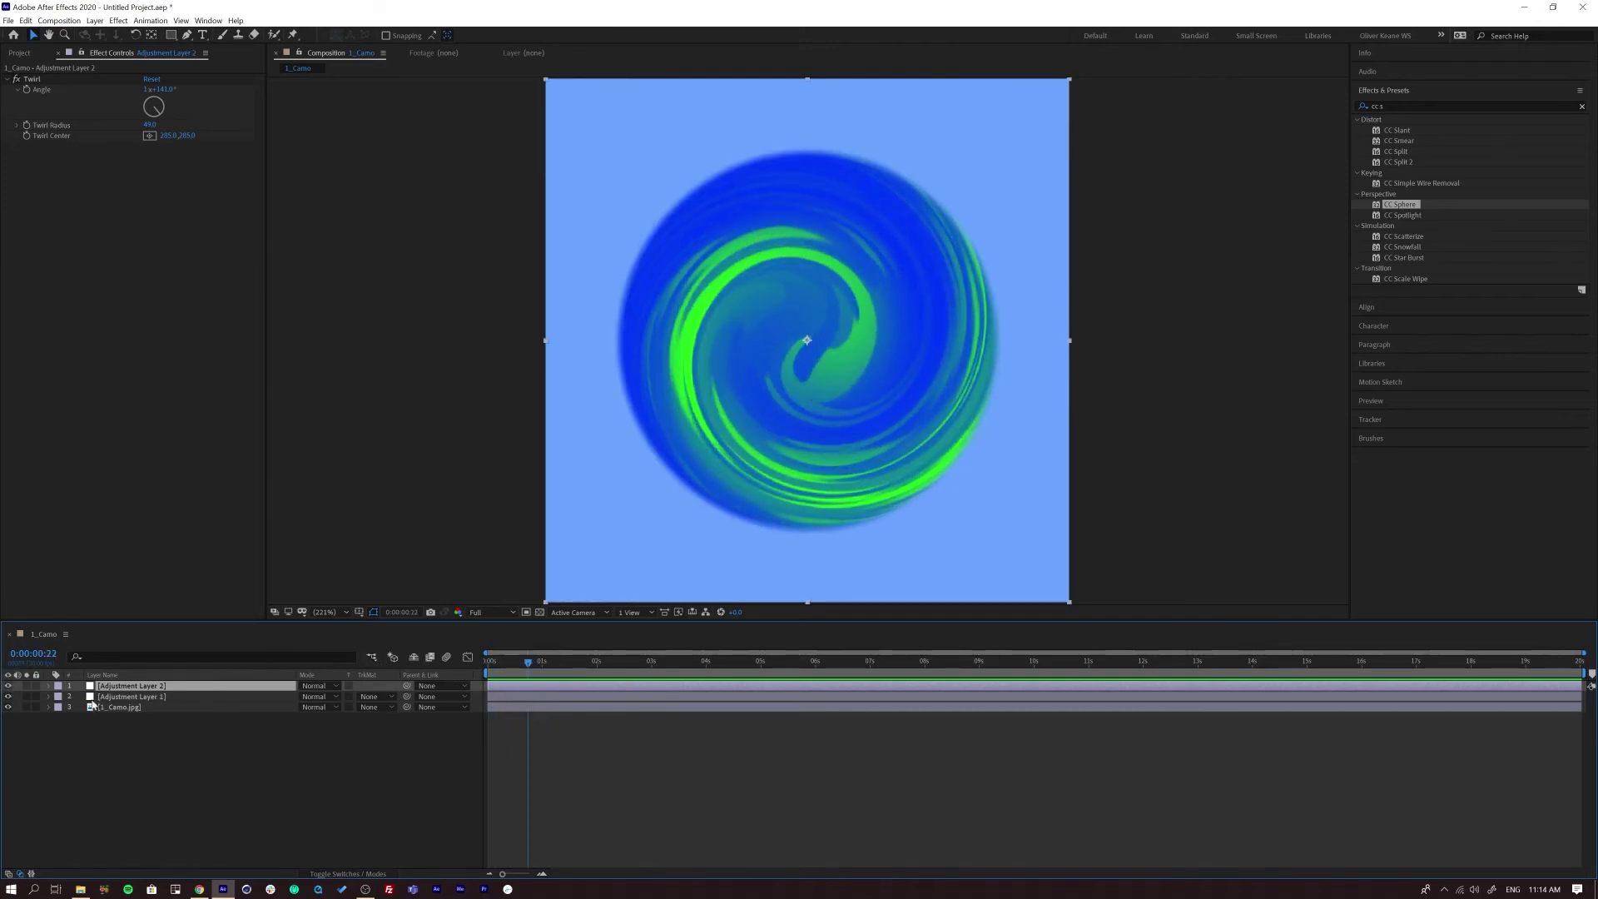
pyautogui.click(95, 20)
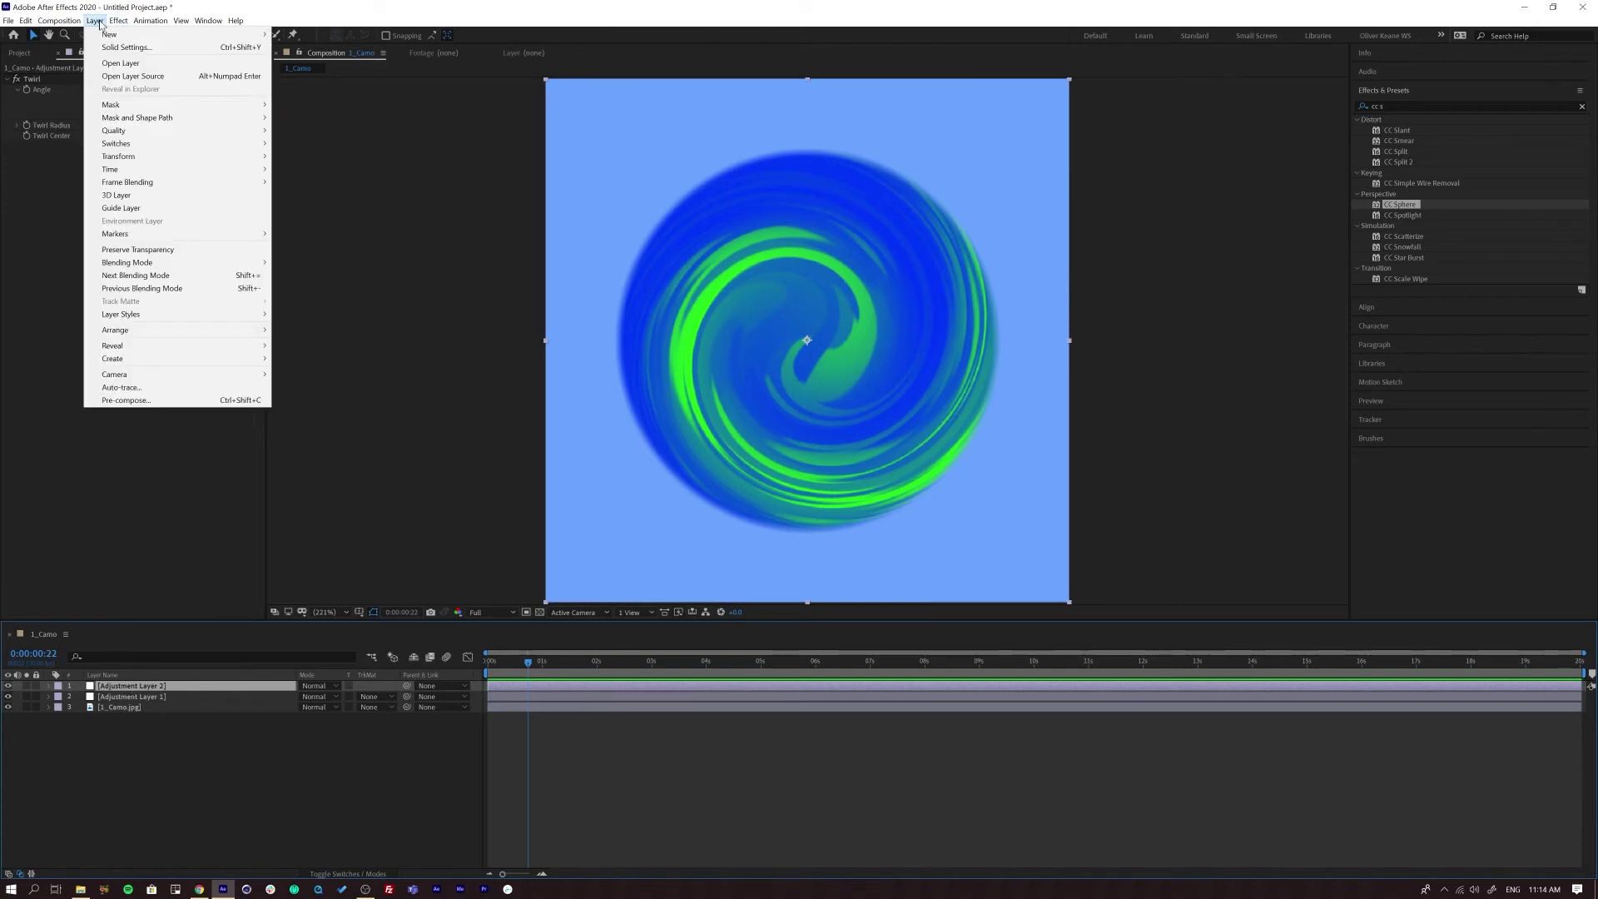
pyautogui.moveTo(118, 20)
pyautogui.moveTo(205, 166)
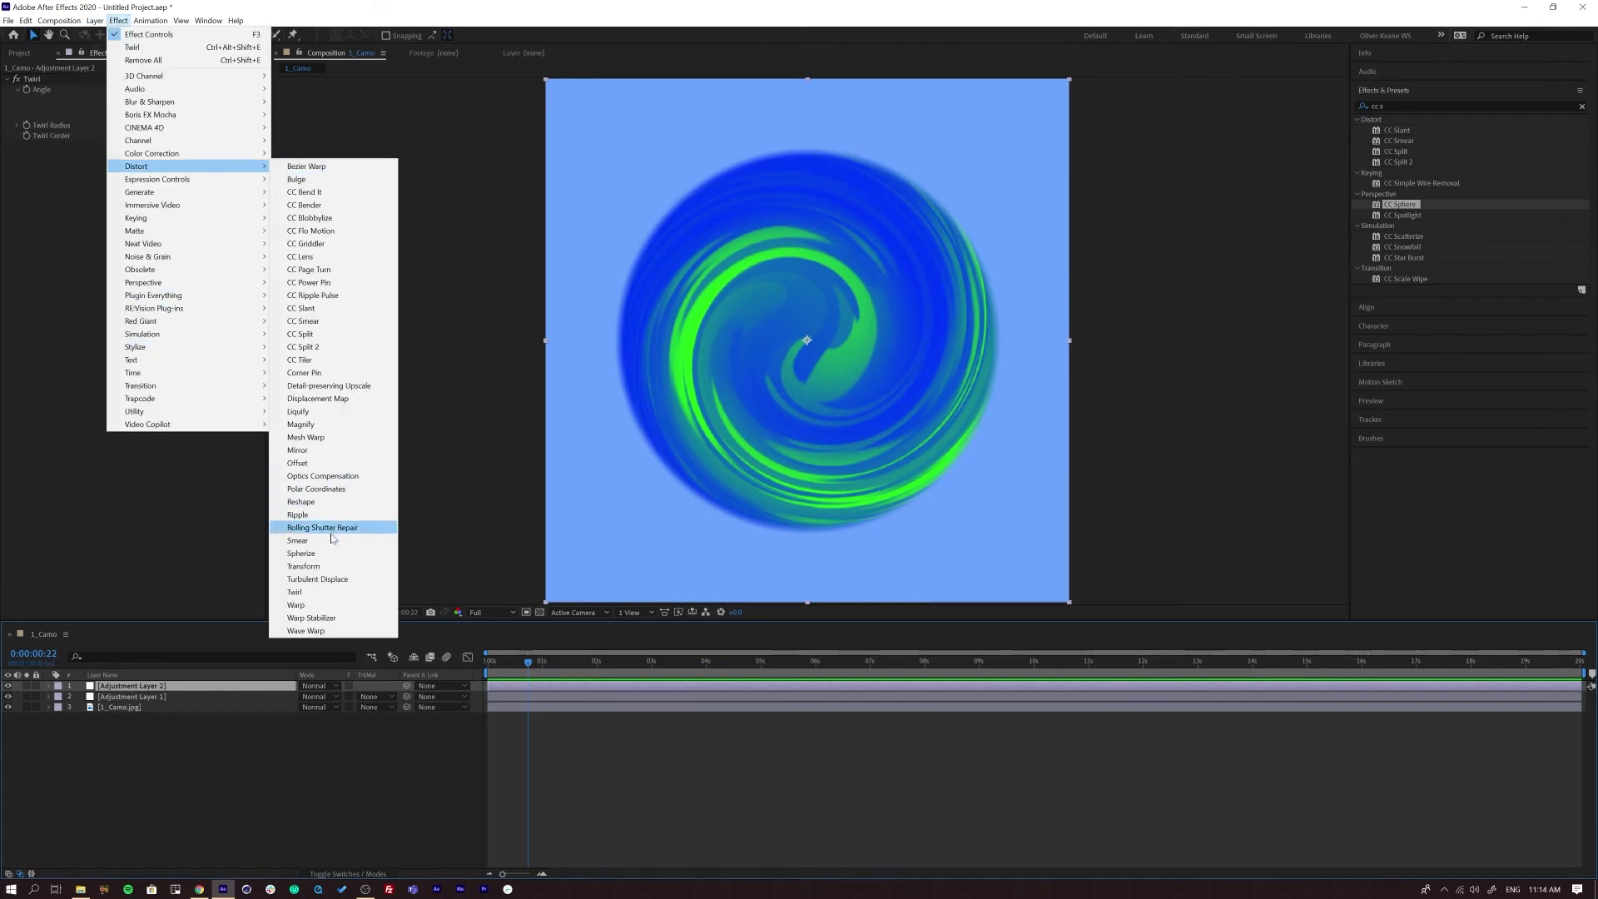
pyautogui.click(337, 630)
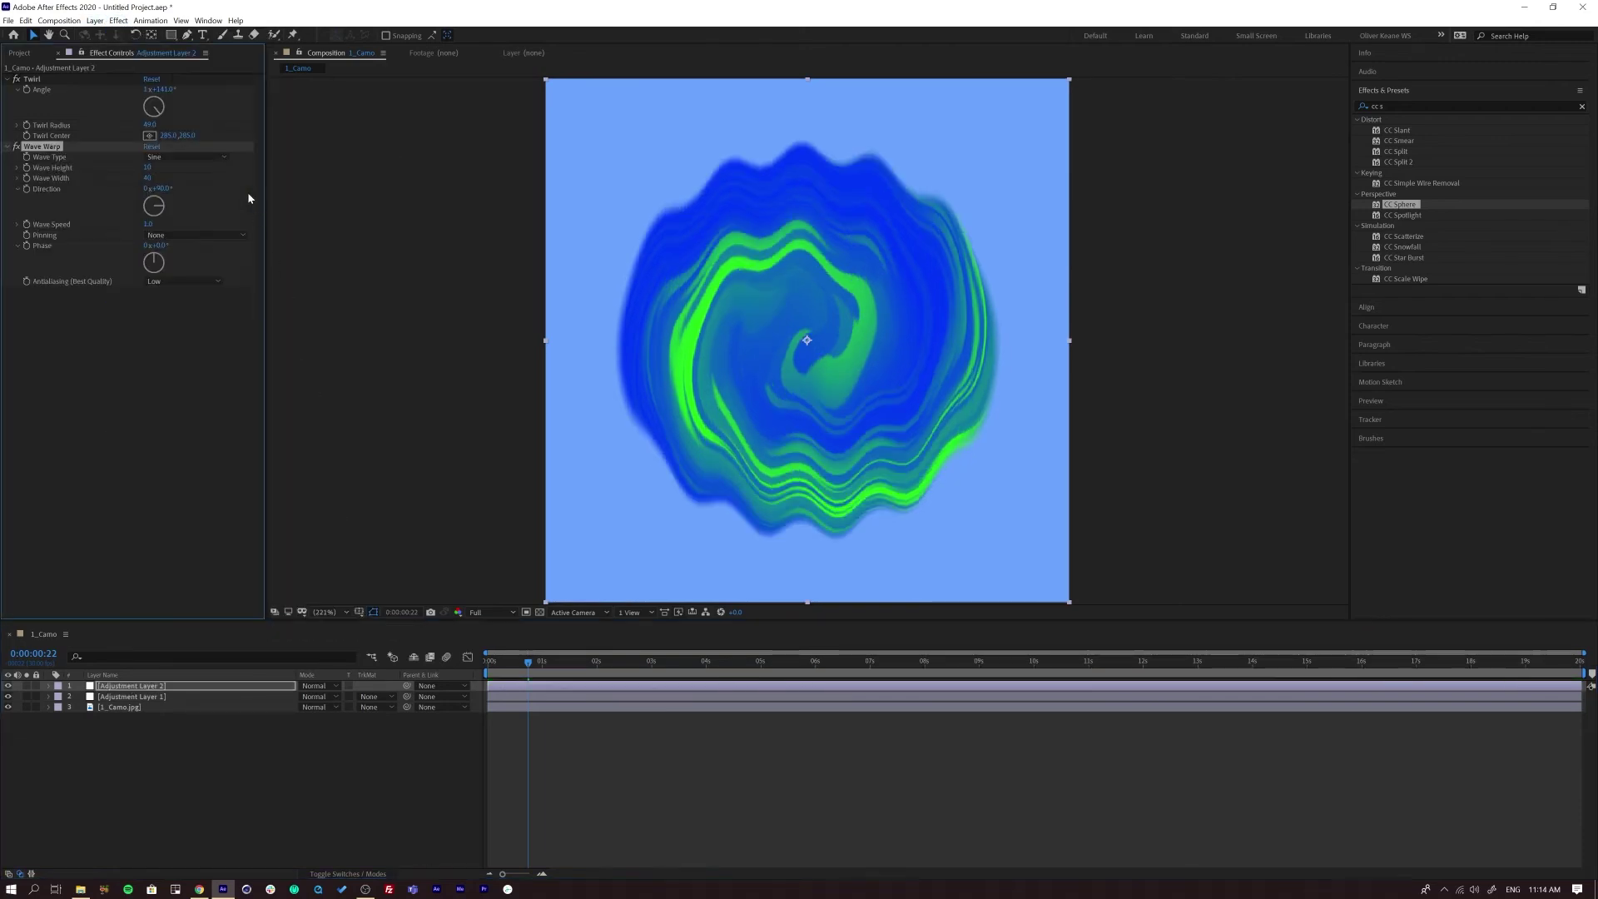
pyautogui.moveTo(148, 167); pyautogui.dragTo(213, 184)
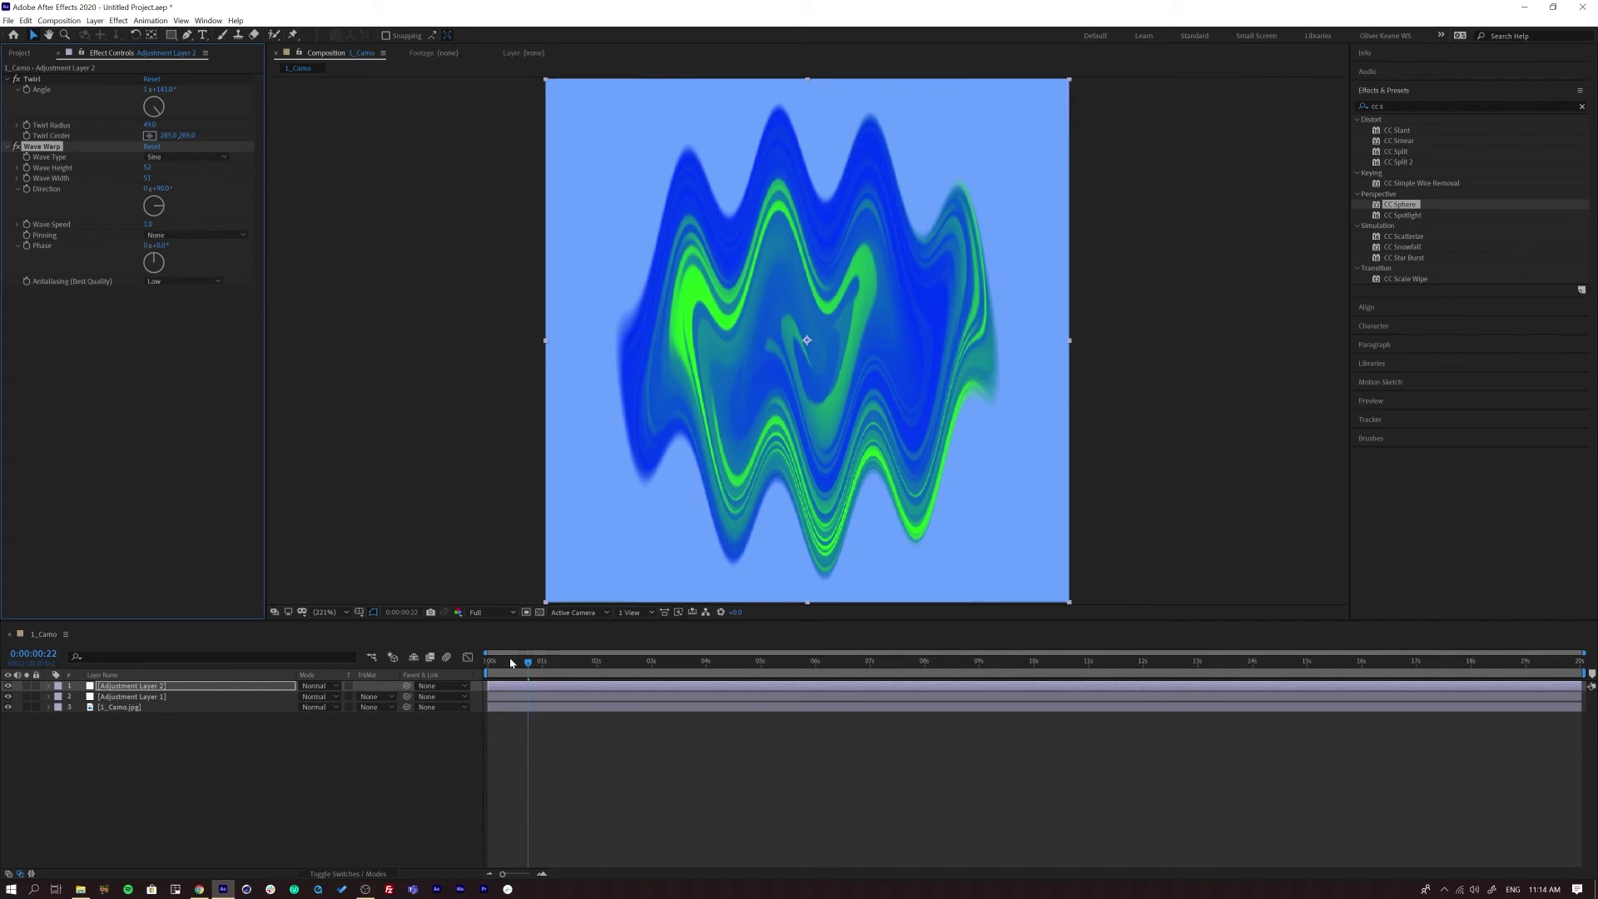
# Preview the wave-warped sphere animation from the start, and return the time to the first frame
pyautogui.moveTo(511, 663); pyautogui.dragTo(441, 661)
pyautogui.press('space')
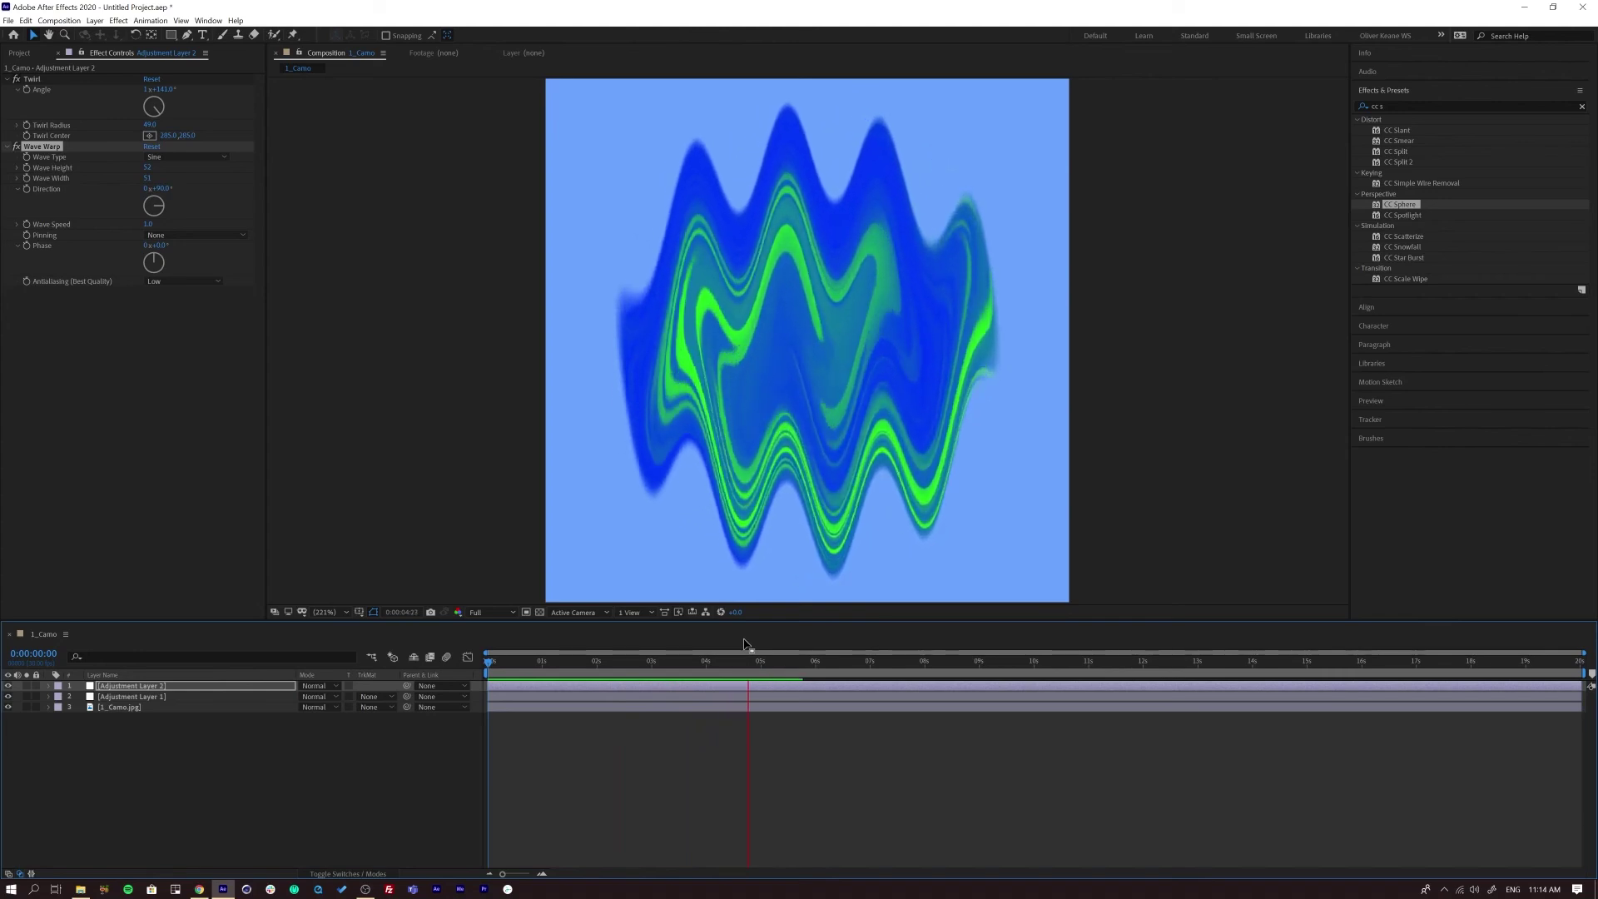
pyautogui.press('space')
pyautogui.press('space')
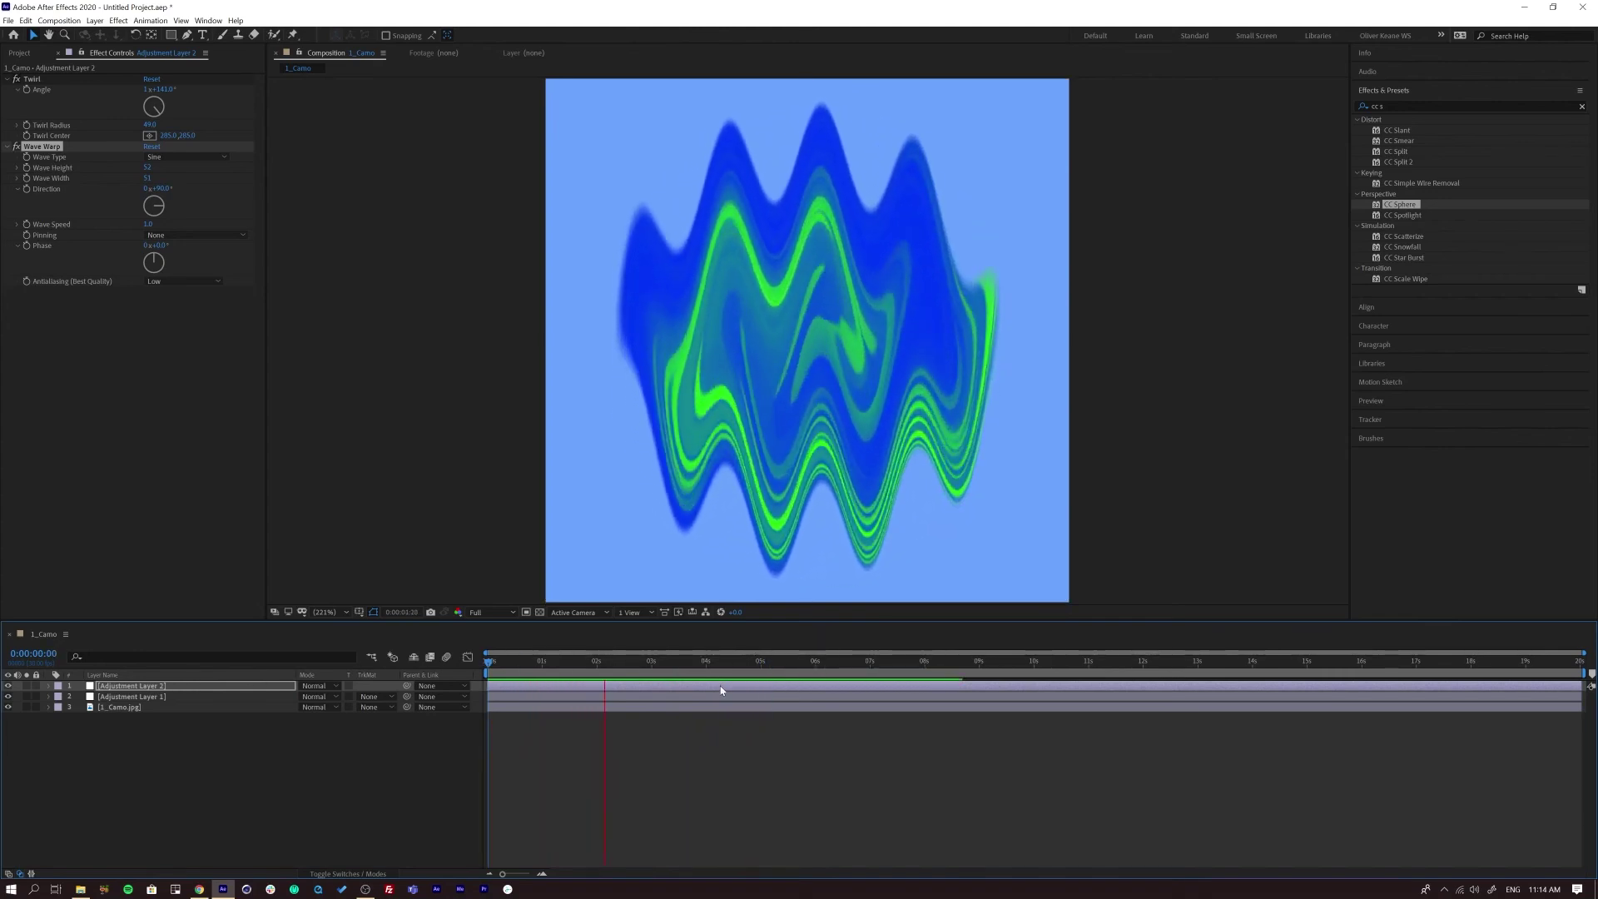
pyautogui.press('space')
pyautogui.press('Home')
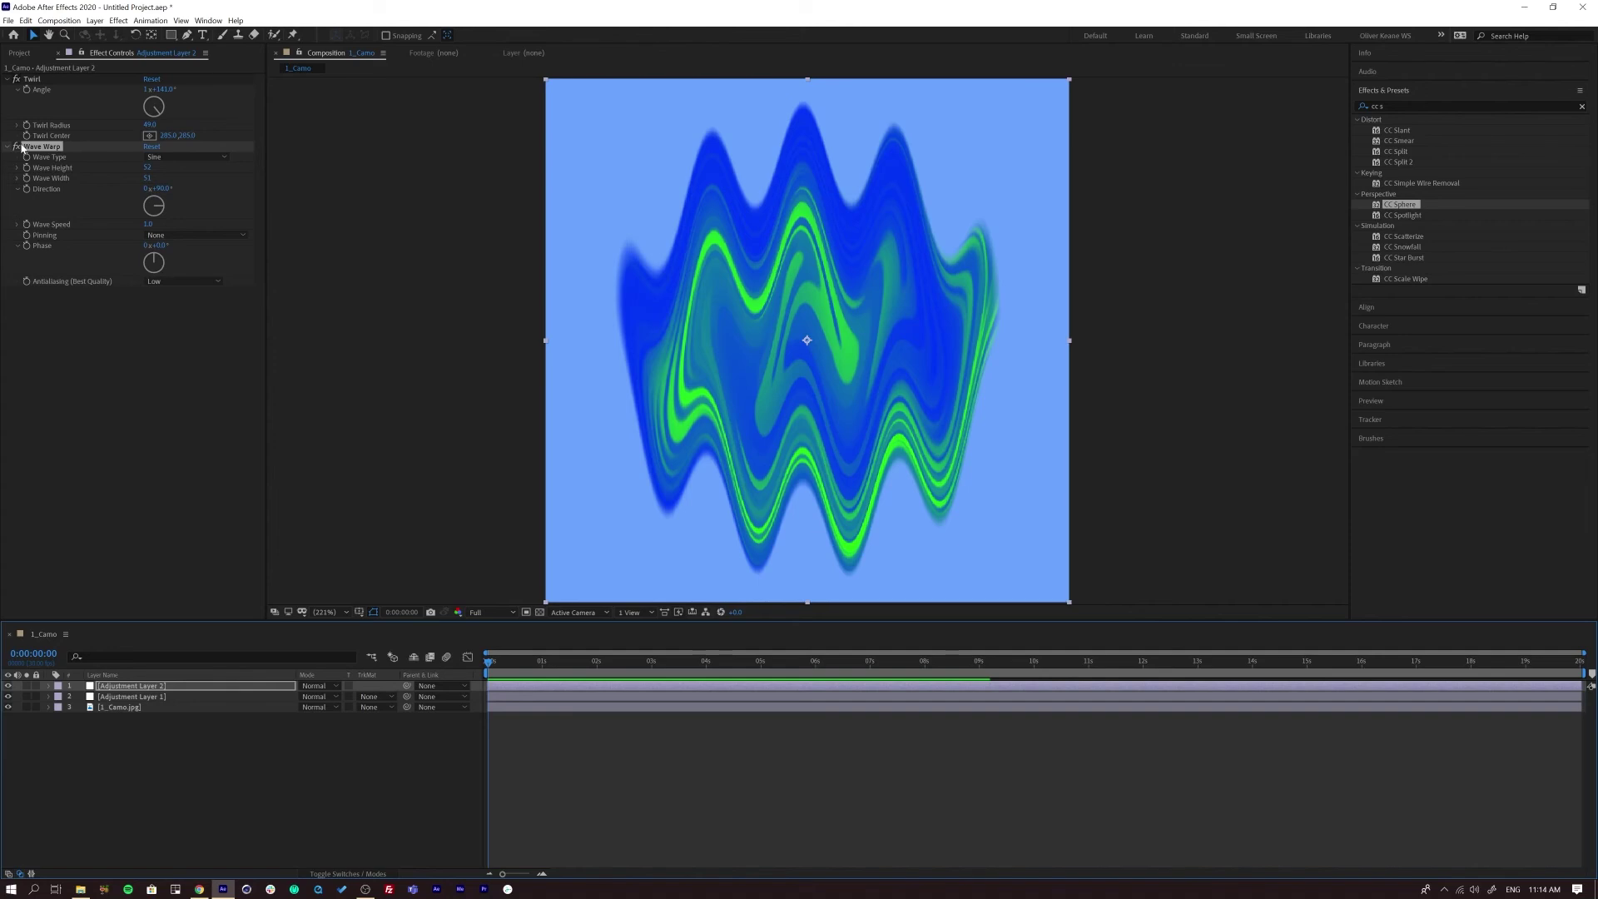
# Compare the image with the Wave Warp and Twirl effects individually switched off and on, leaving both effects enabled
pyautogui.click(17, 147)
pyautogui.click(16, 146)
pyautogui.click(17, 146)
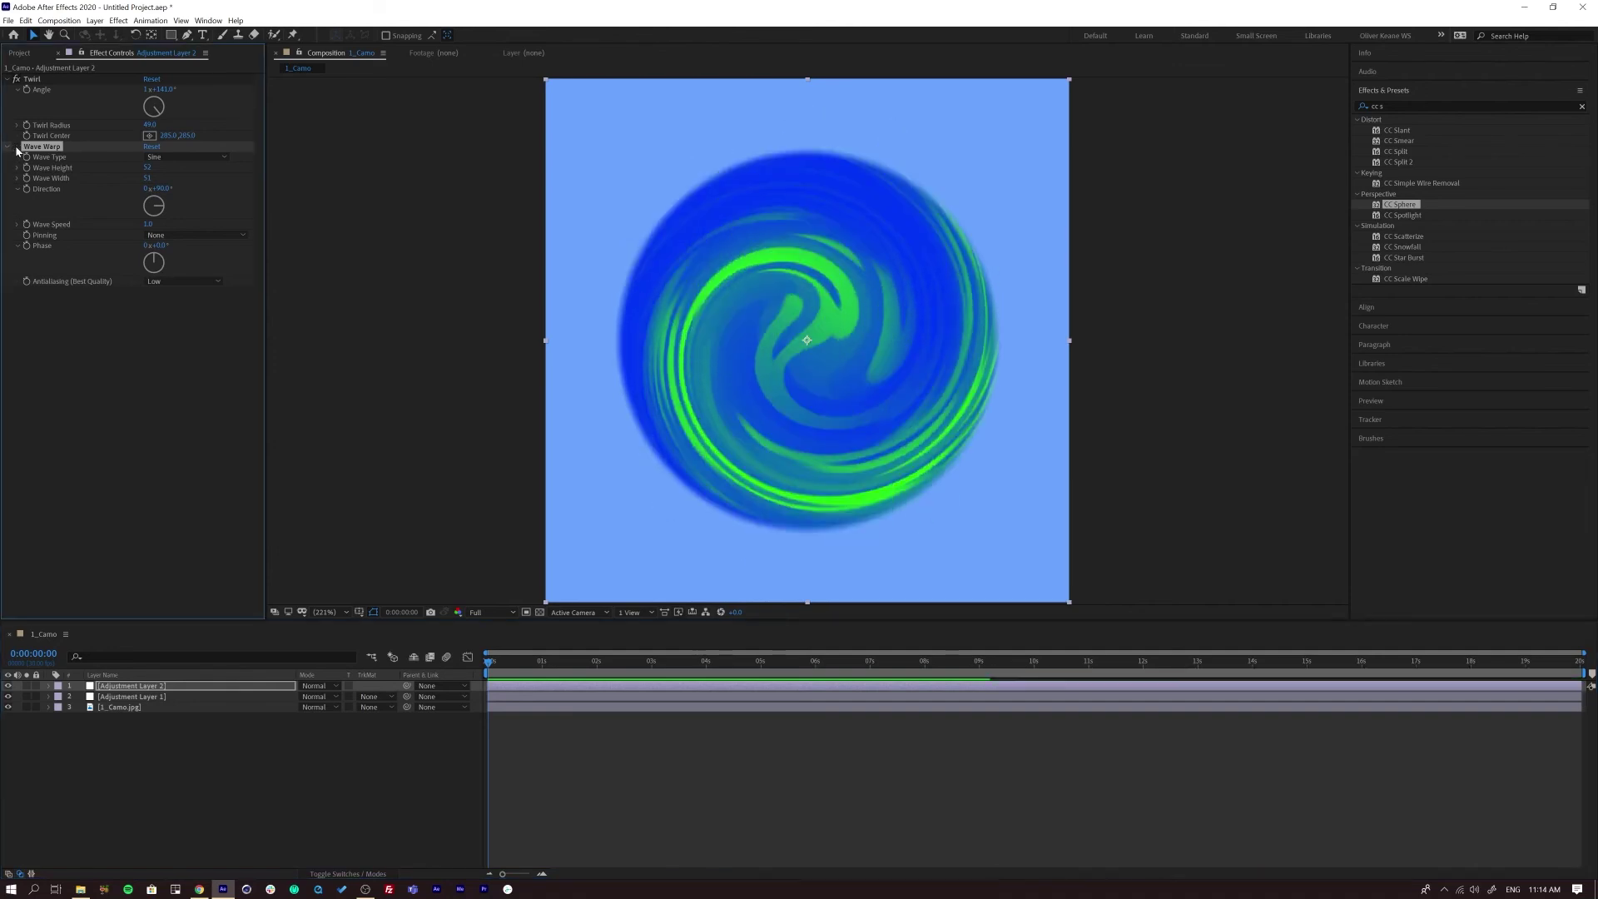
pyautogui.click(16, 80)
pyautogui.click(16, 80)
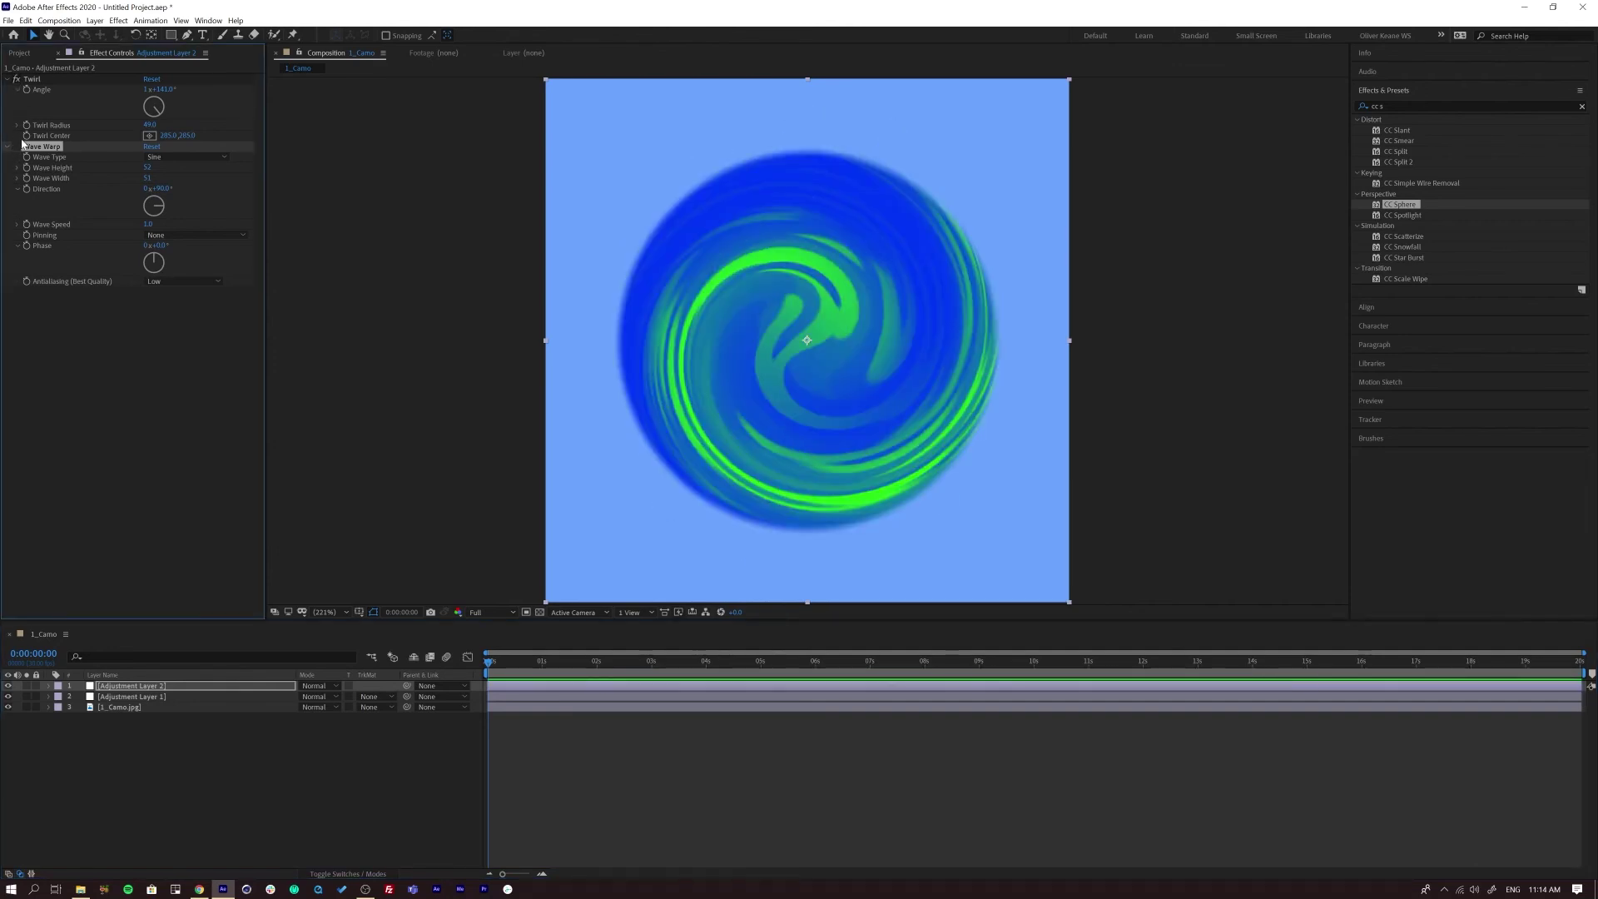
pyautogui.click(16, 147)
pyautogui.click(157, 713)
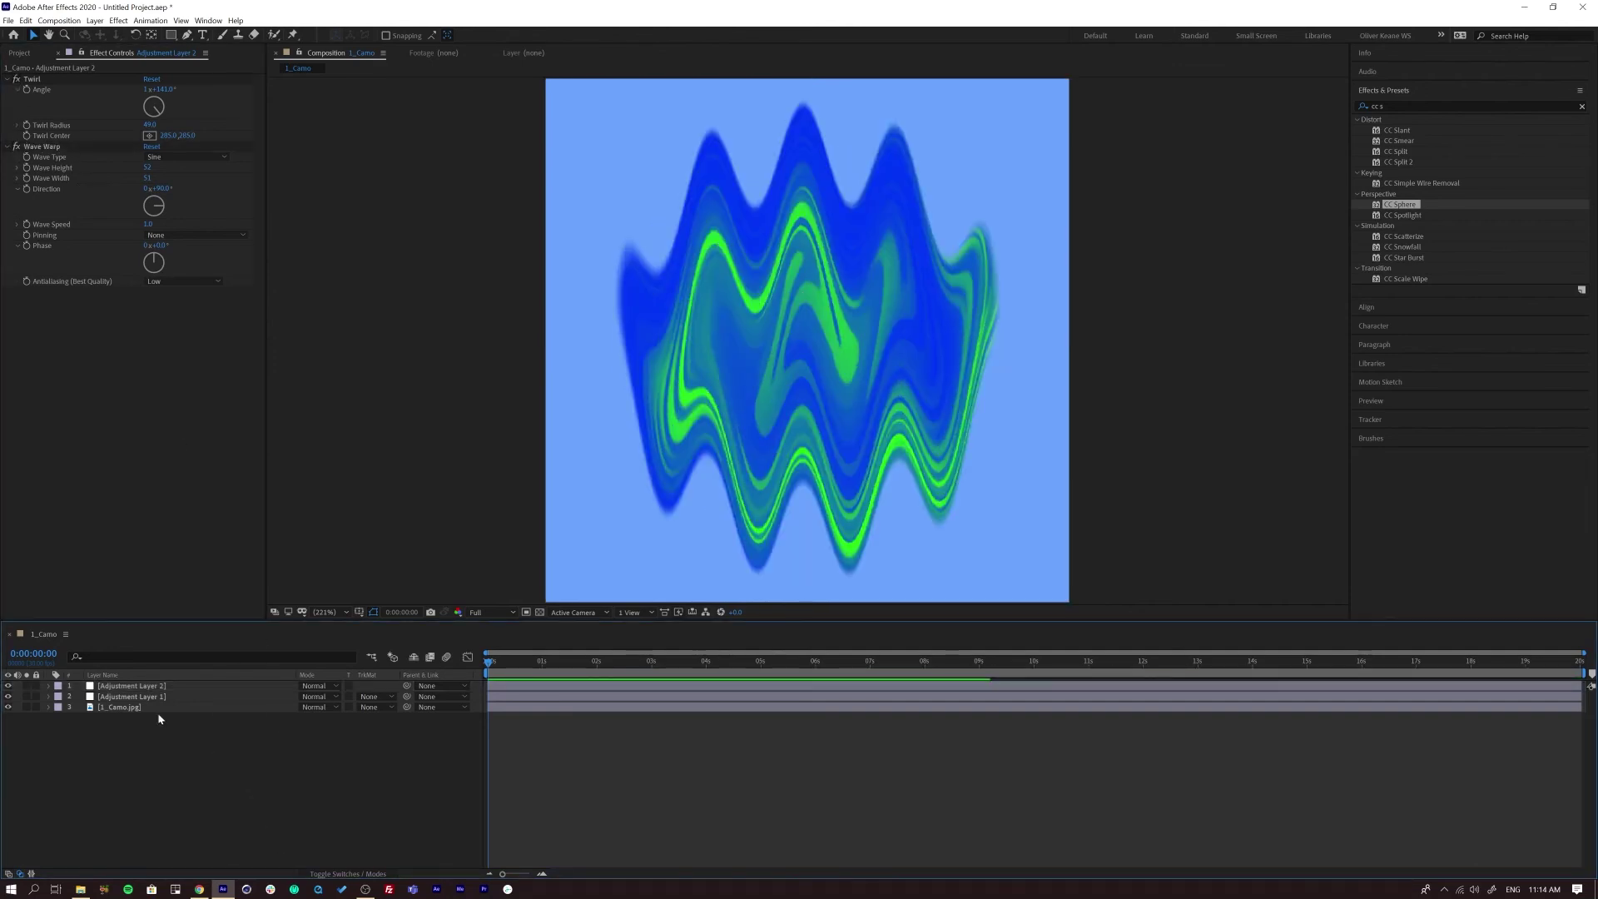
# Compare the composition with Adjustment Layer 2 hidden and shown, leaving the layer visible
pyautogui.click(121, 688)
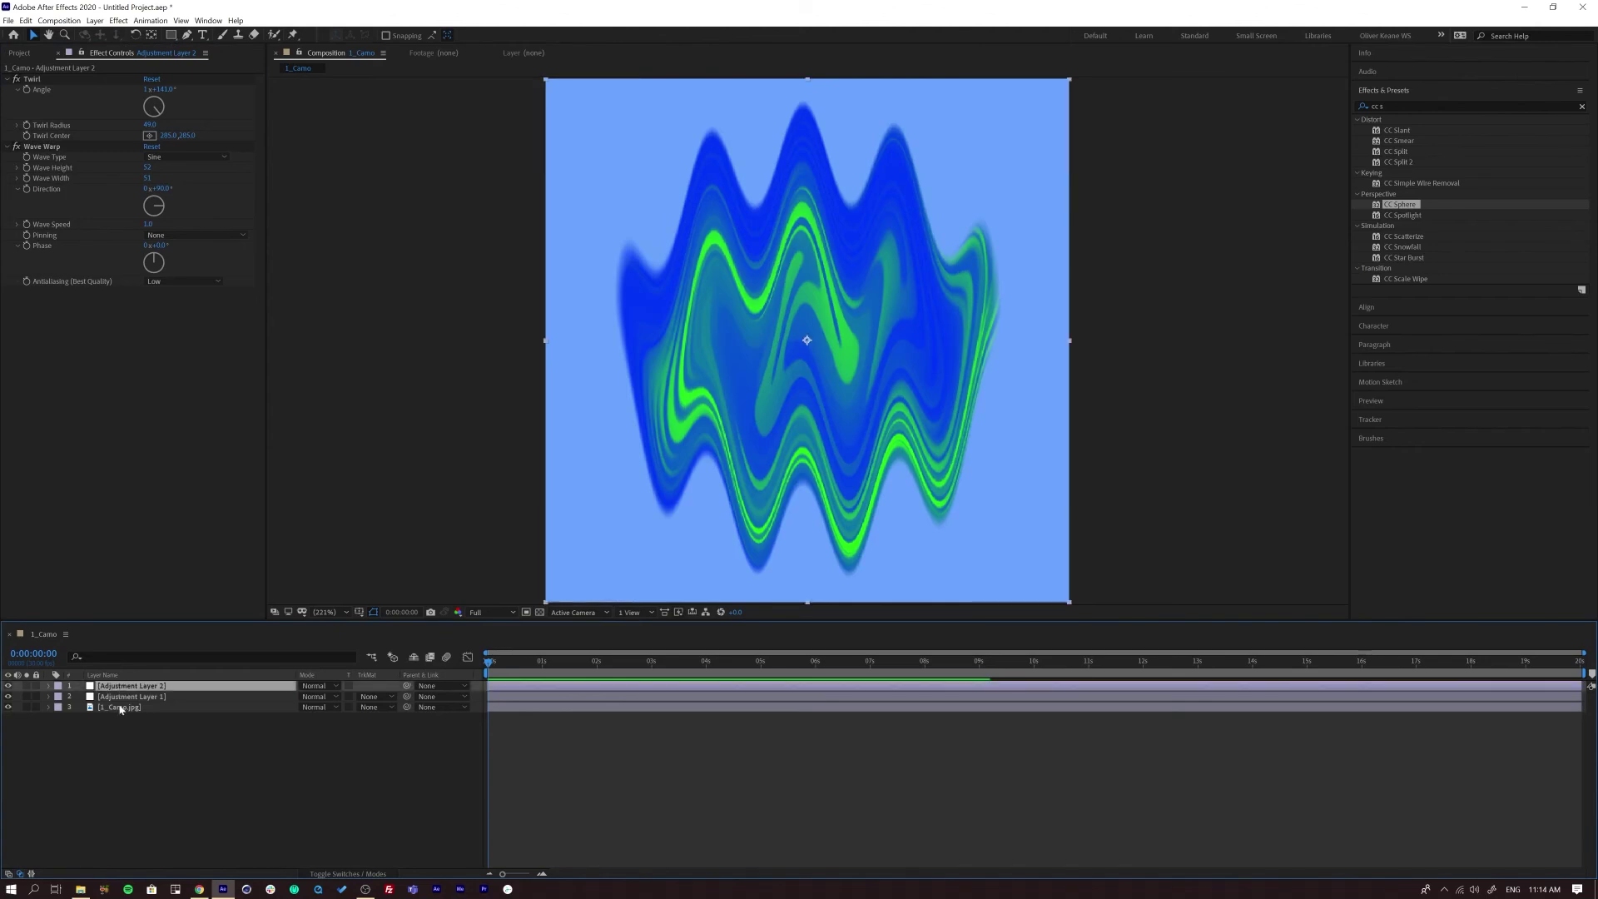
pyautogui.click(8, 685)
pyautogui.click(7, 686)
pyautogui.click(8, 685)
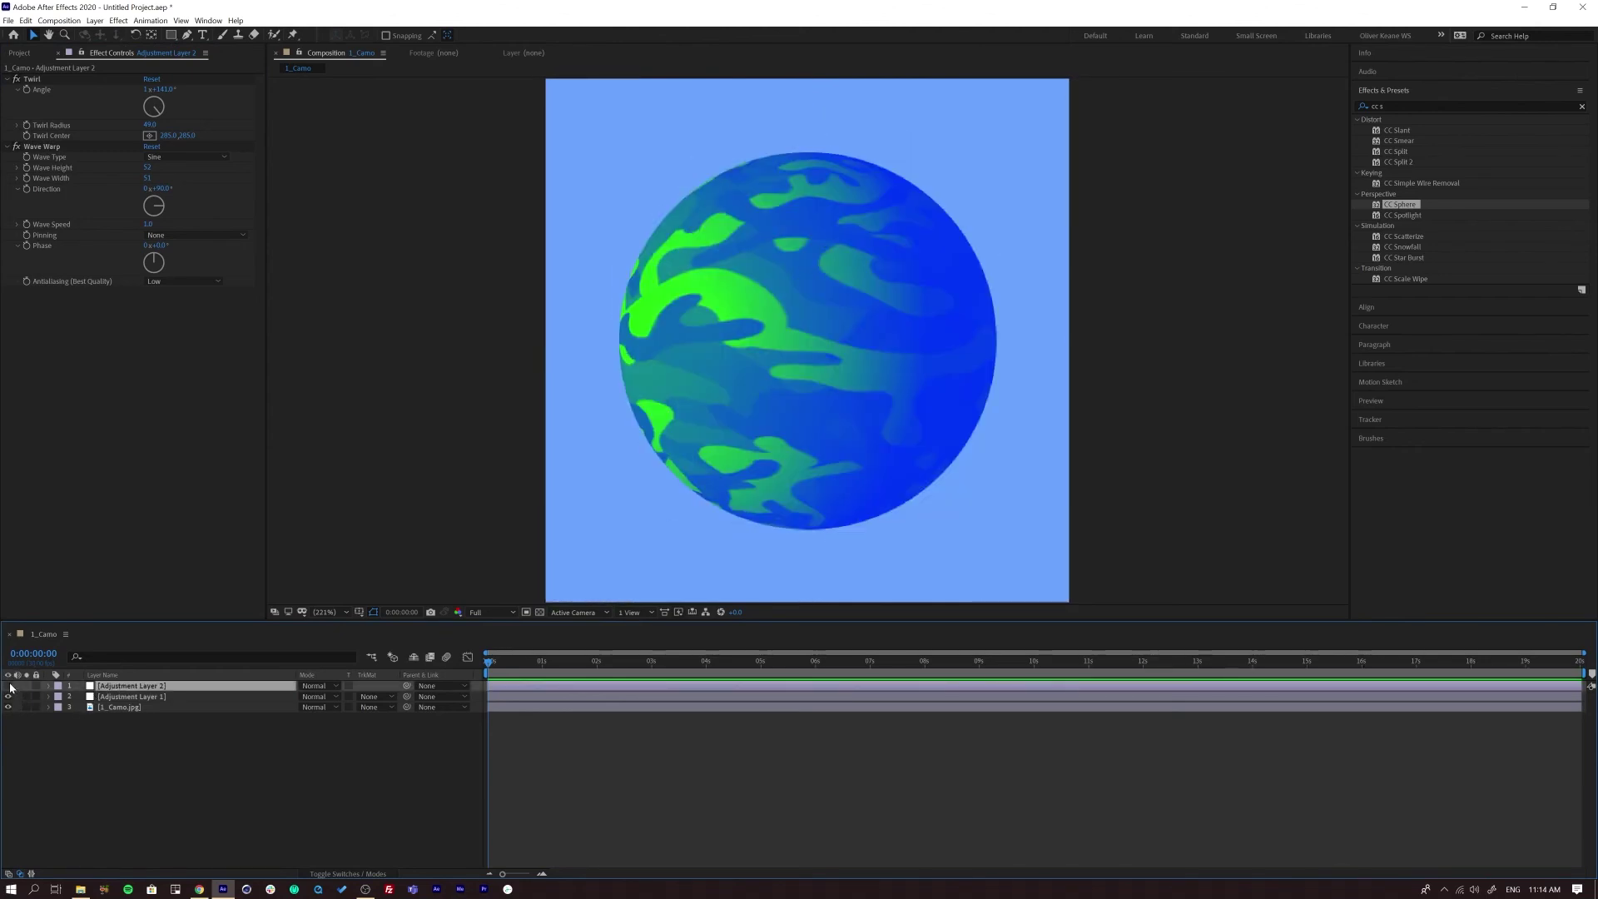
pyautogui.click(8, 685)
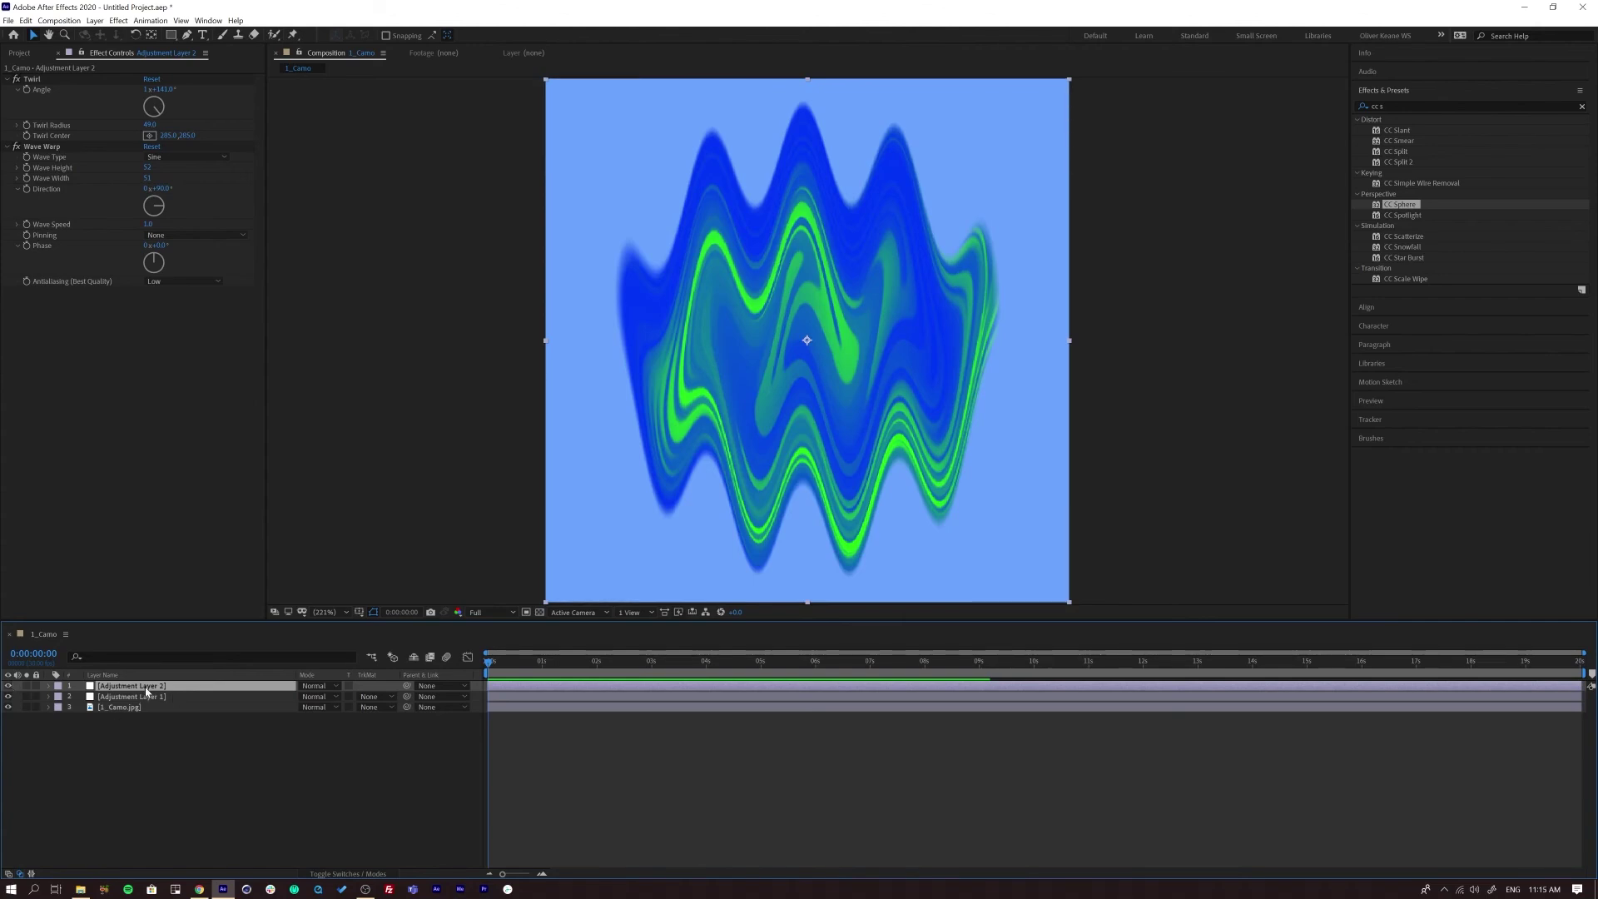
# Try a slightly reduced opacity on Adjustment Layer 2 in a preview, and restore the opacity to 100%
pyautogui.press('t')
pyautogui.moveTo(304, 696); pyautogui.dragTo(290, 698)
pyautogui.press('space')
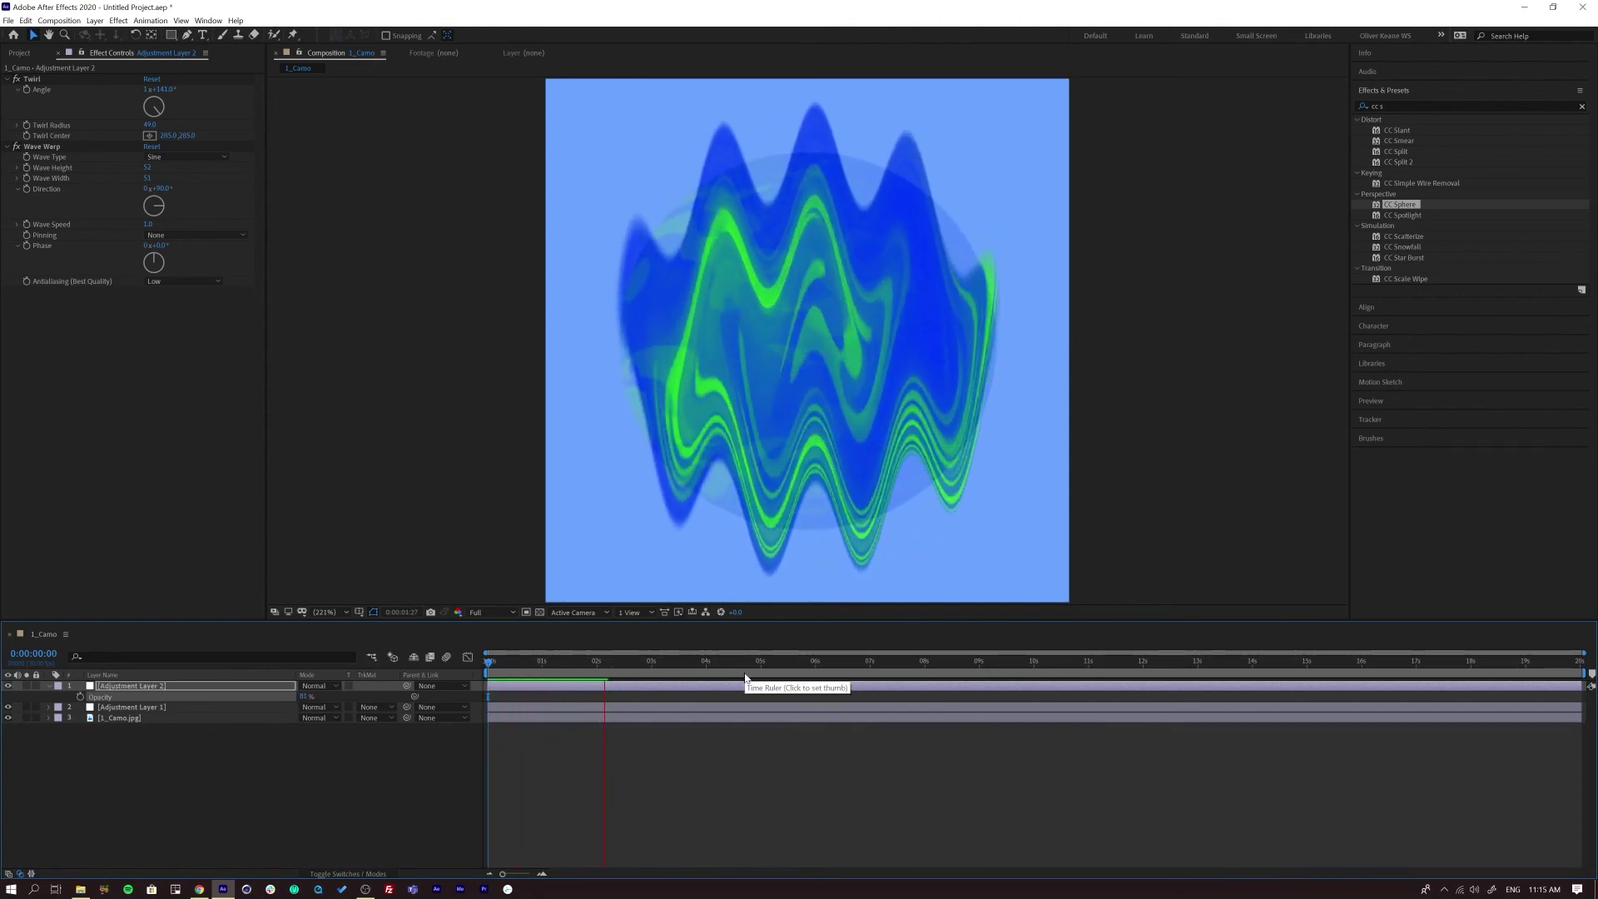
pyautogui.press('space')
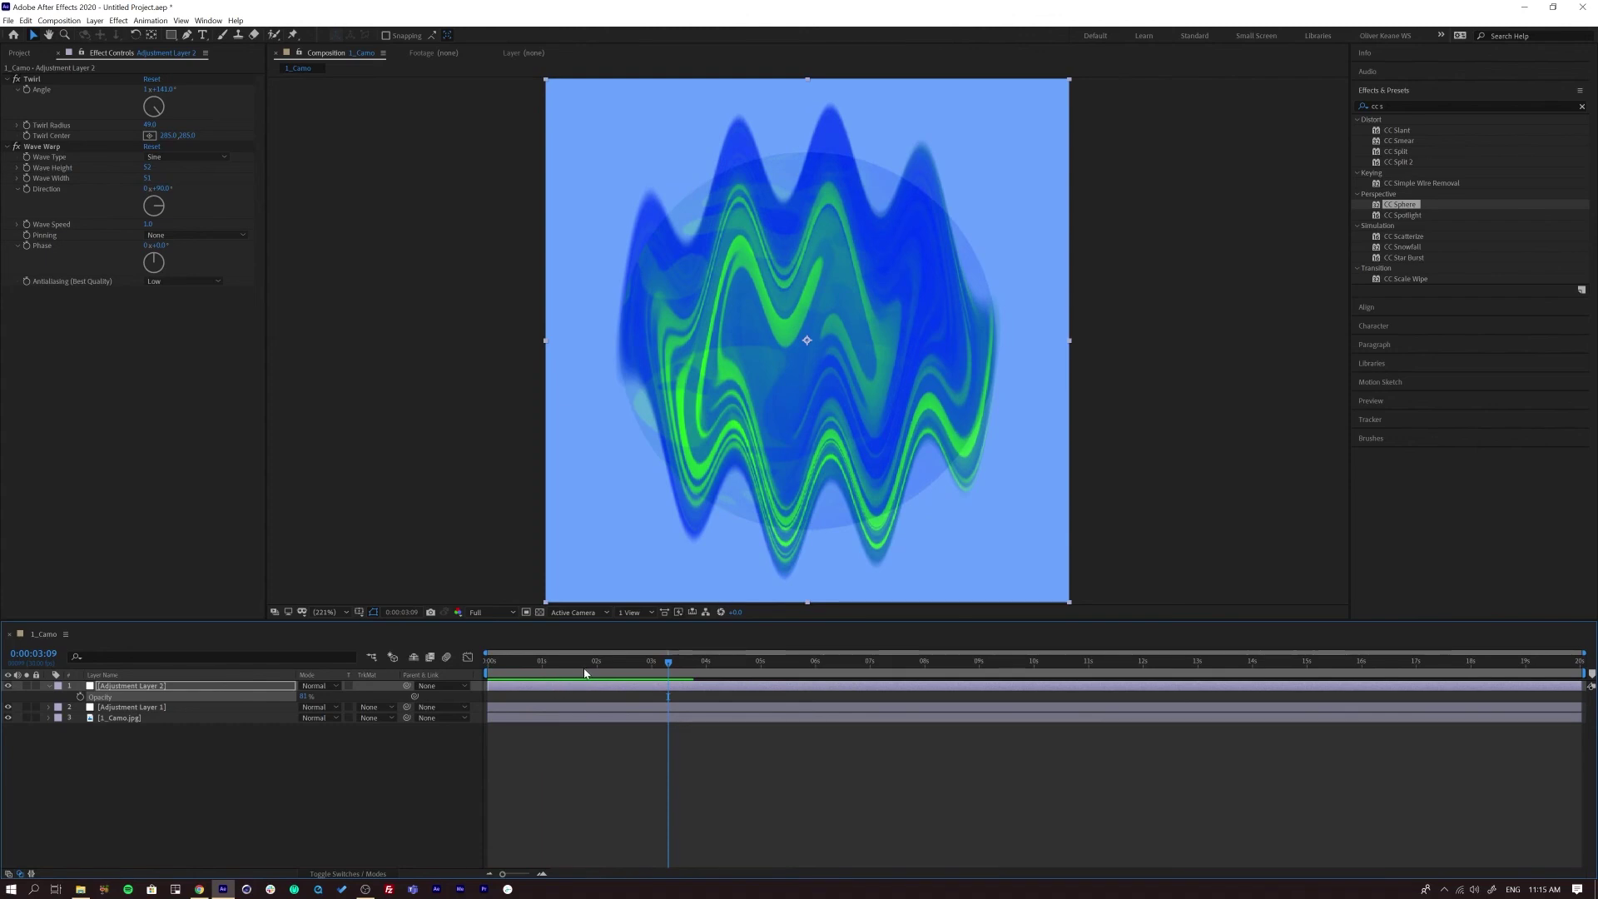
pyautogui.moveTo(578, 662); pyautogui.dragTo(416, 657)
pyautogui.press('space')
pyautogui.press('space')
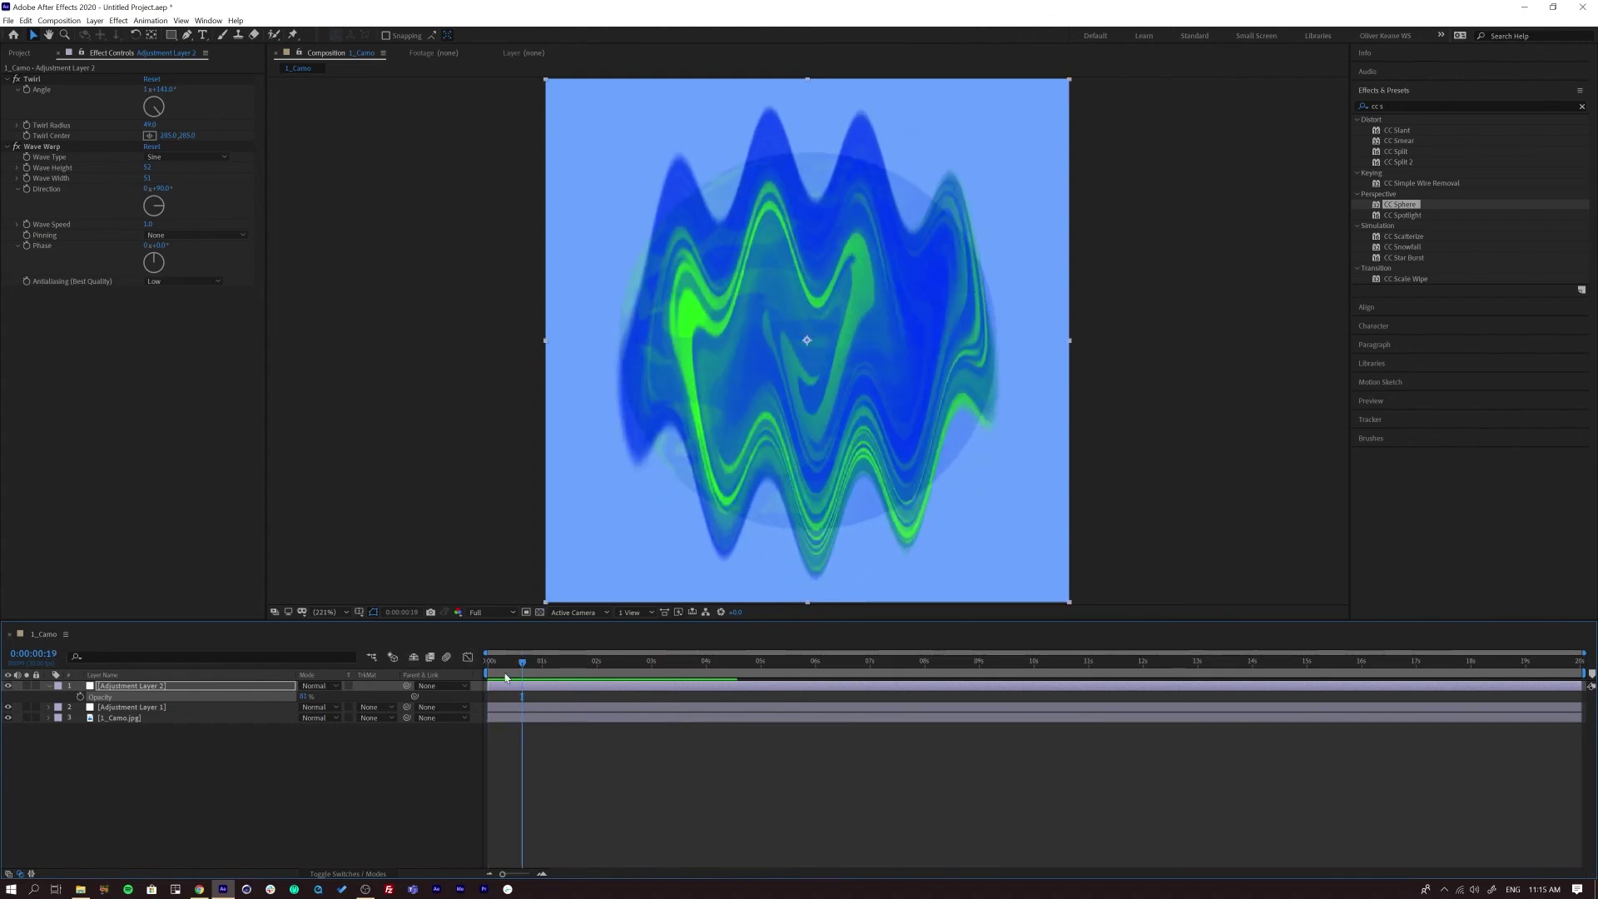
pyautogui.press('Home')
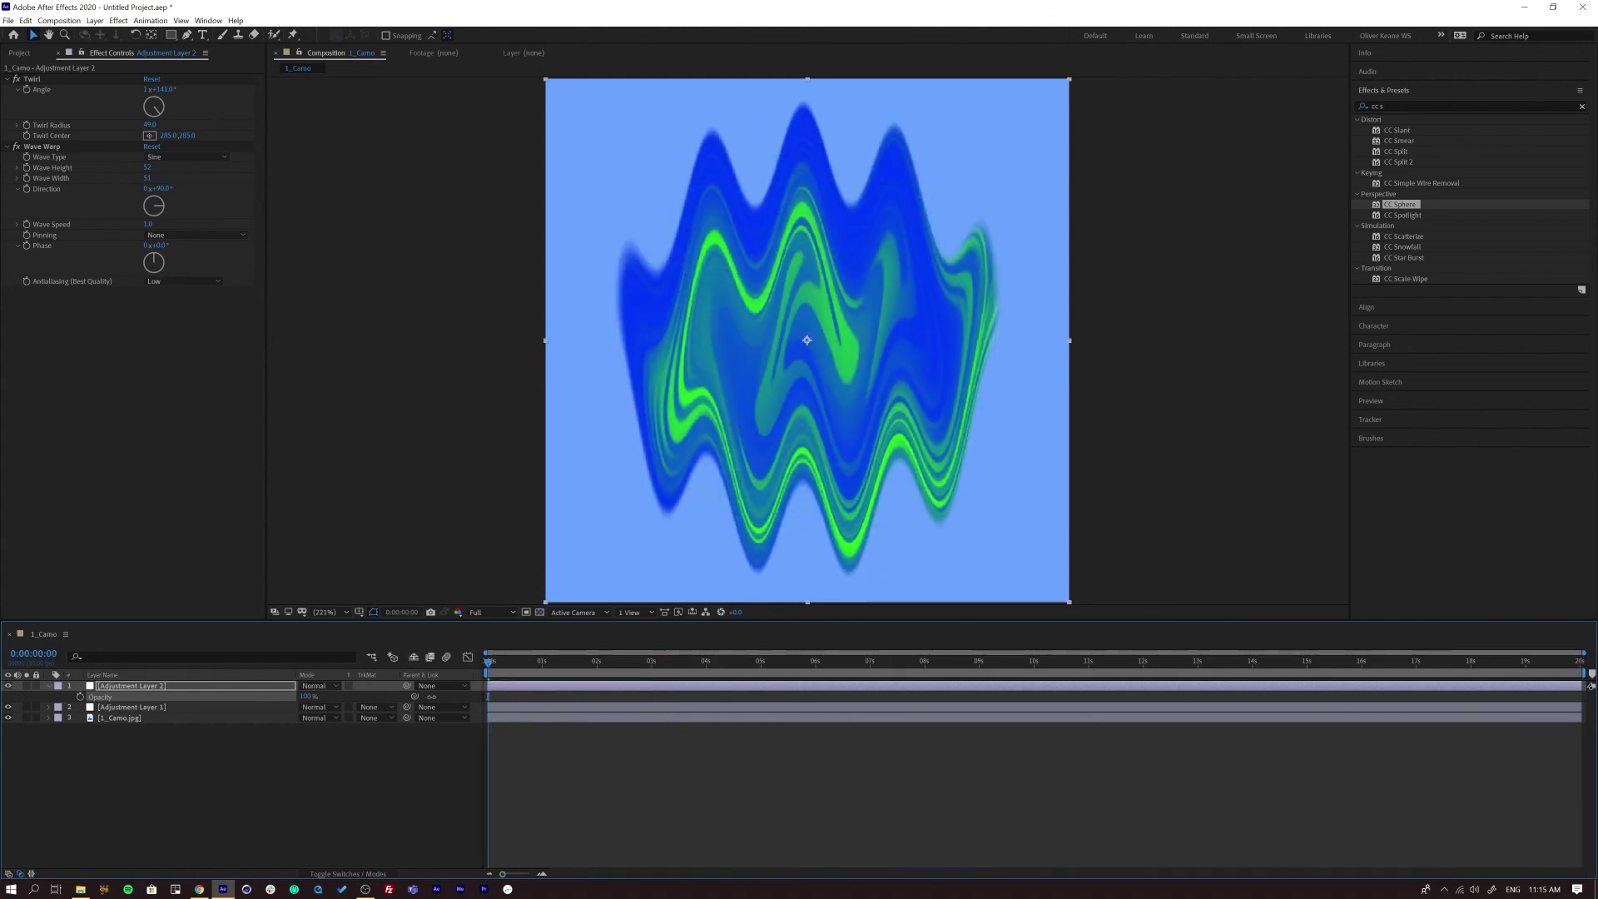
pyautogui.click(283, 781)
pyautogui.click(116, 689)
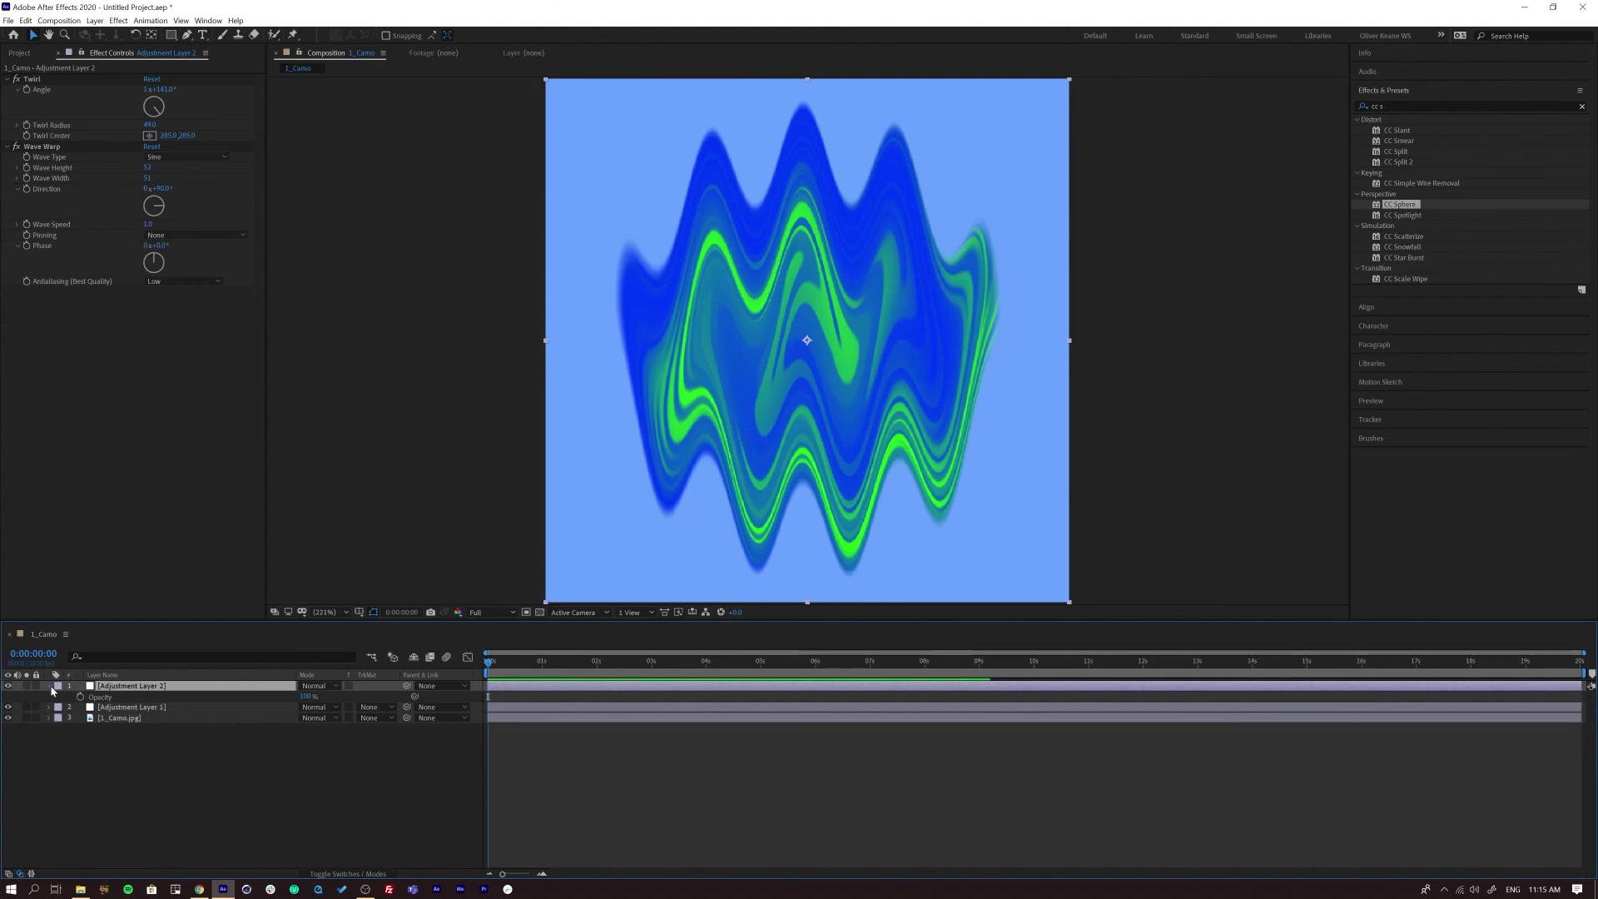
pyautogui.click(49, 687)
# Hide both adjustment layers together to view the original camo image, and show both layers again
pyautogui.keyDown('ctrl'); pyautogui.click(110, 697); pyautogui.keyUp('ctrl')
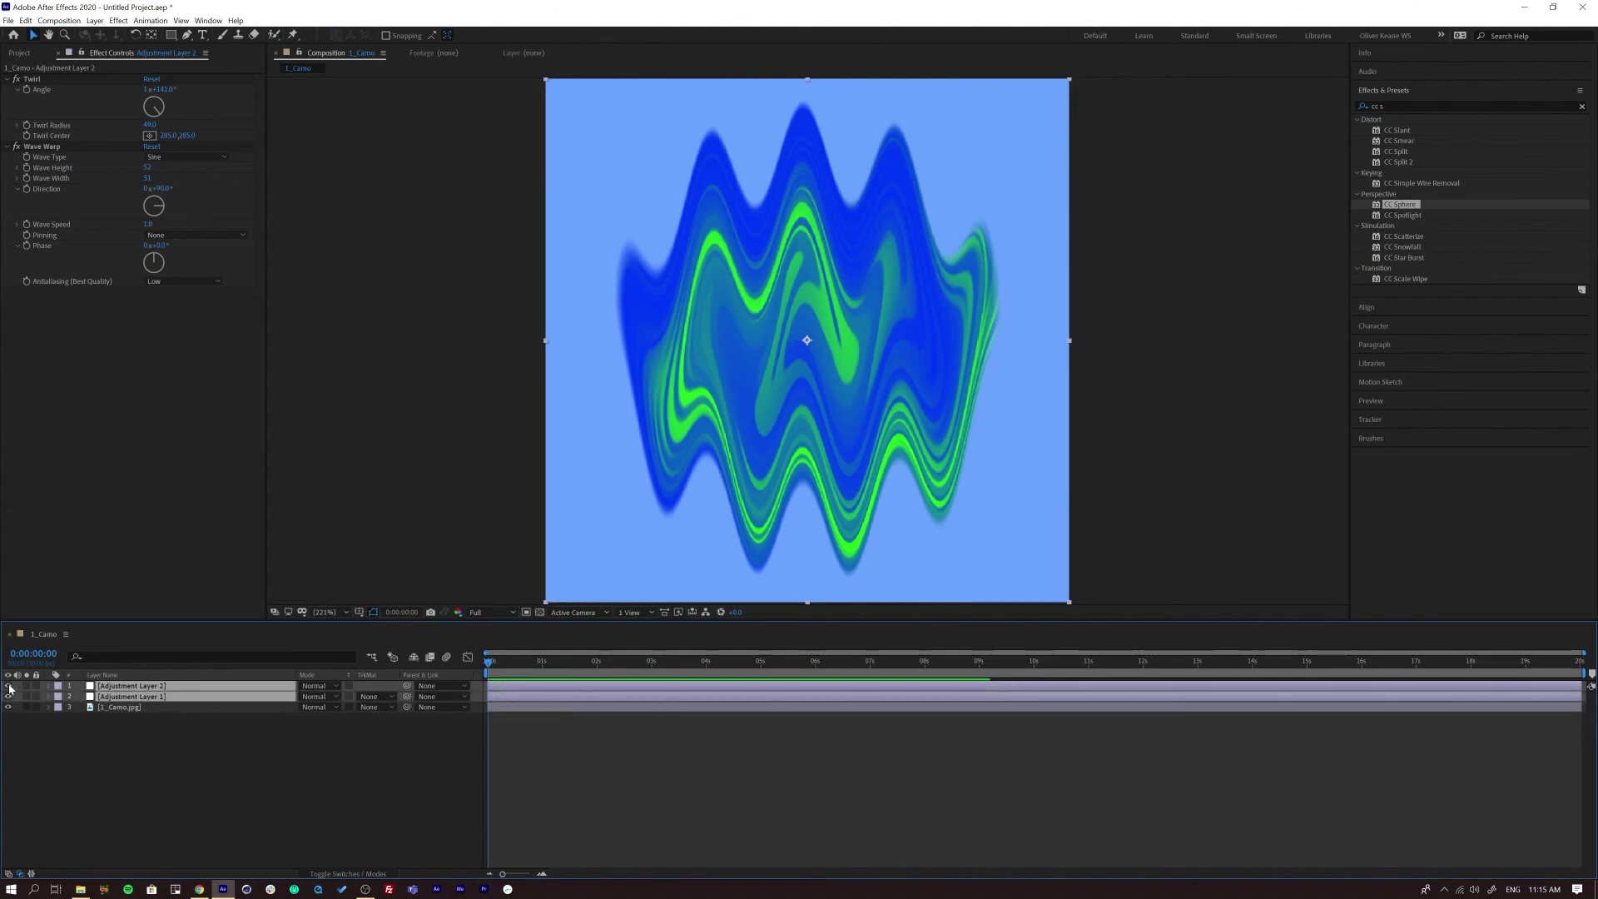
pyautogui.click(9, 685)
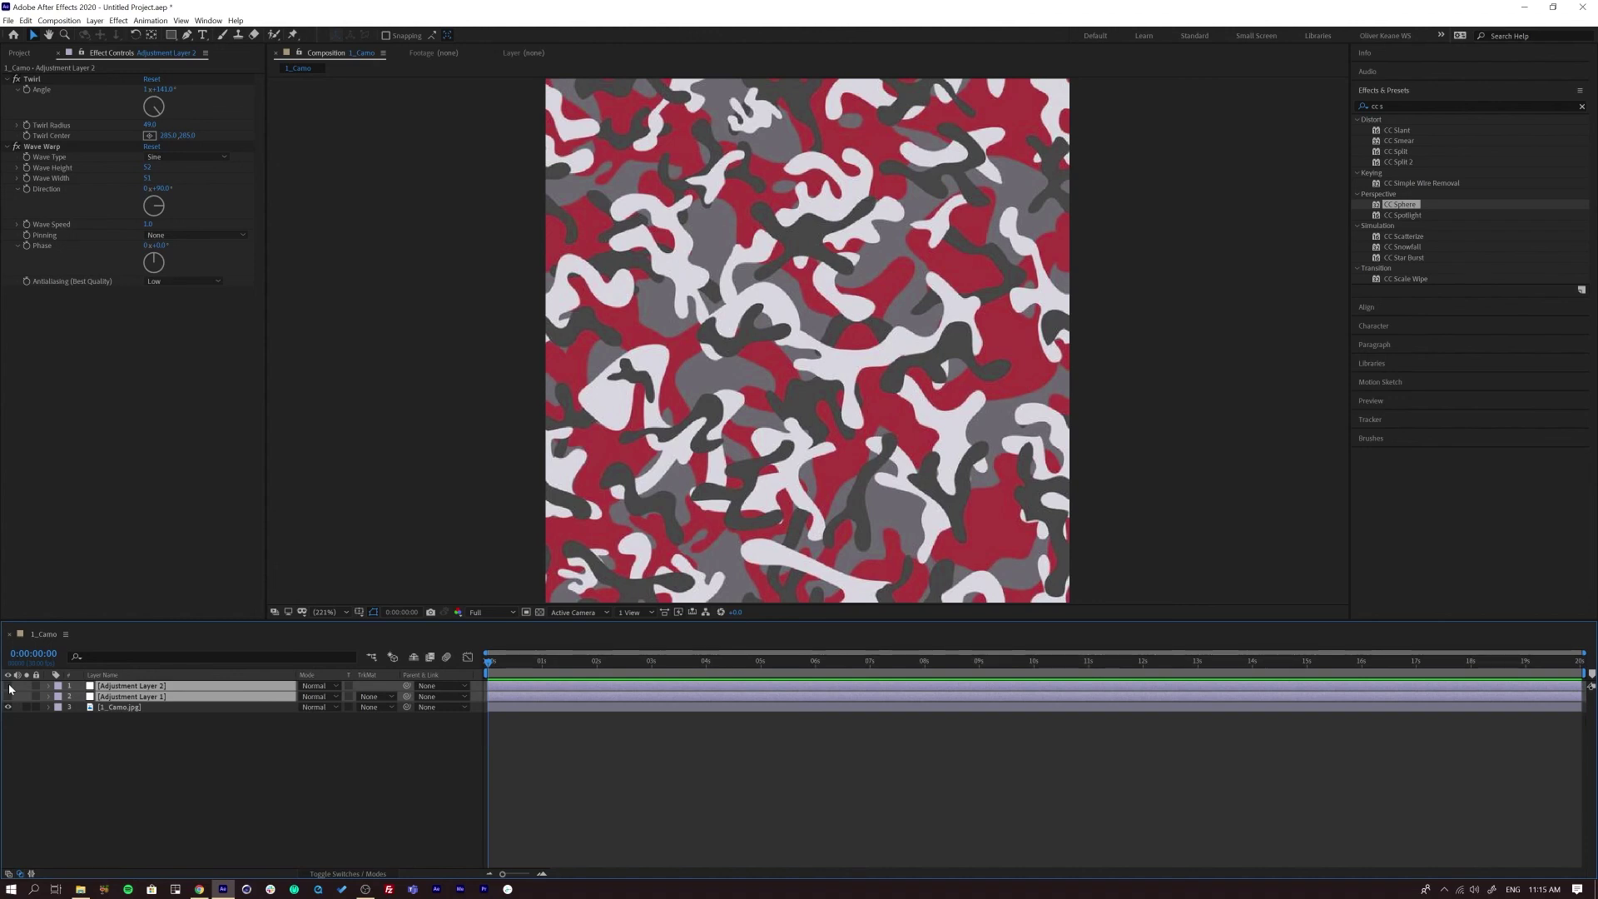
pyautogui.click(147, 763)
pyautogui.click(124, 686)
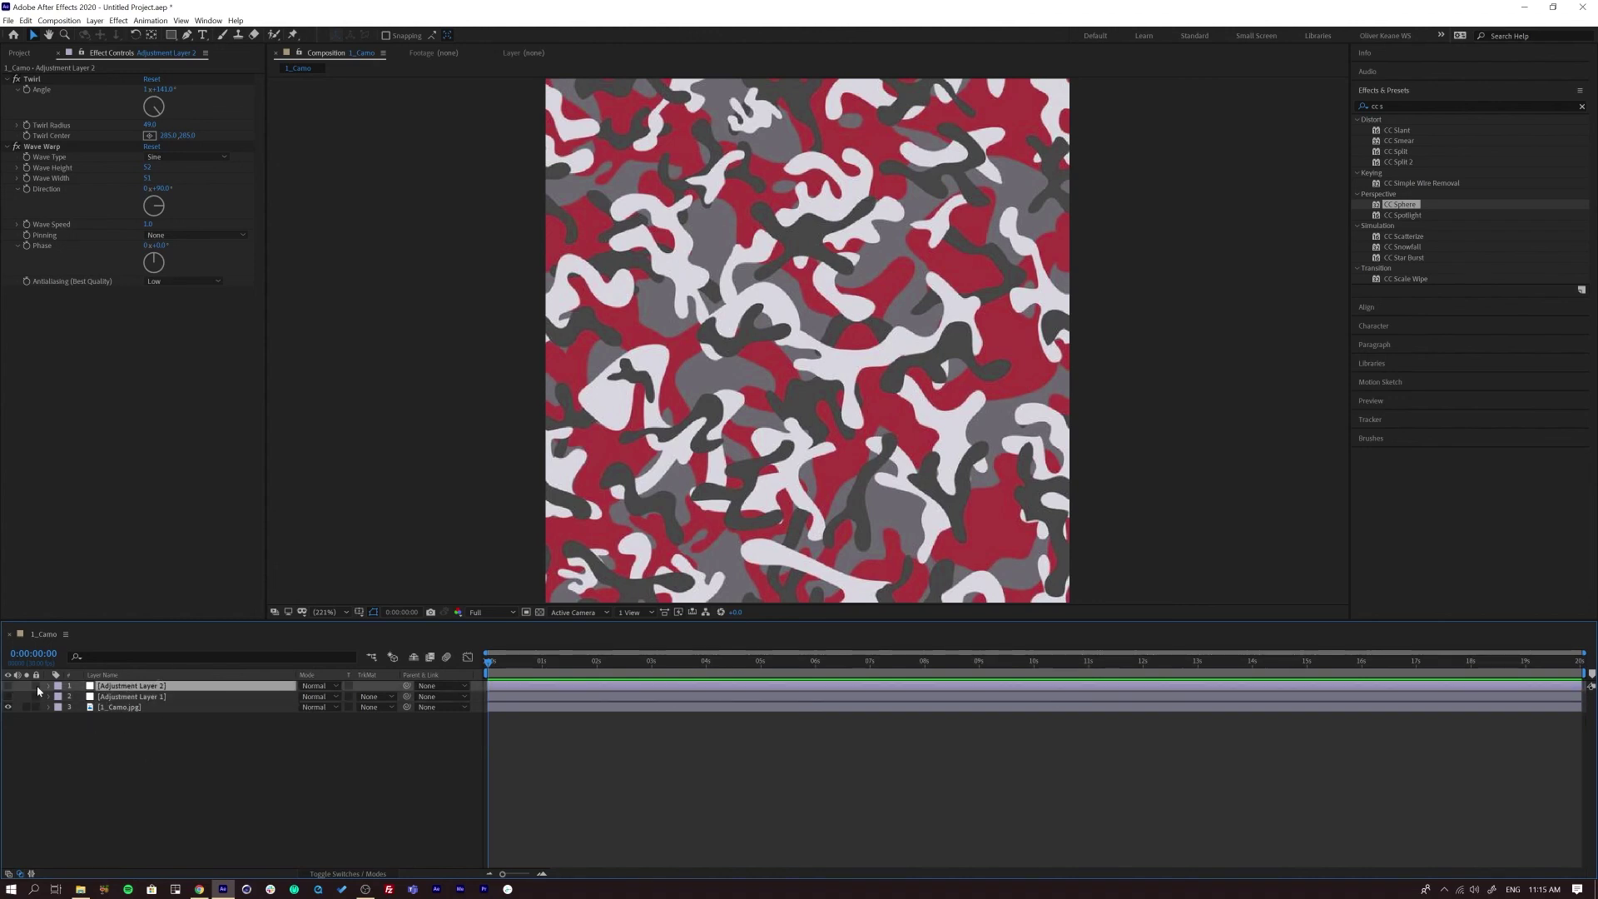
pyautogui.click(132, 697)
pyautogui.click(129, 687)
pyautogui.click(130, 696)
pyautogui.click(130, 676)
pyautogui.click(132, 687)
pyautogui.moveTo(8, 686); pyautogui.dragTo(8, 697)
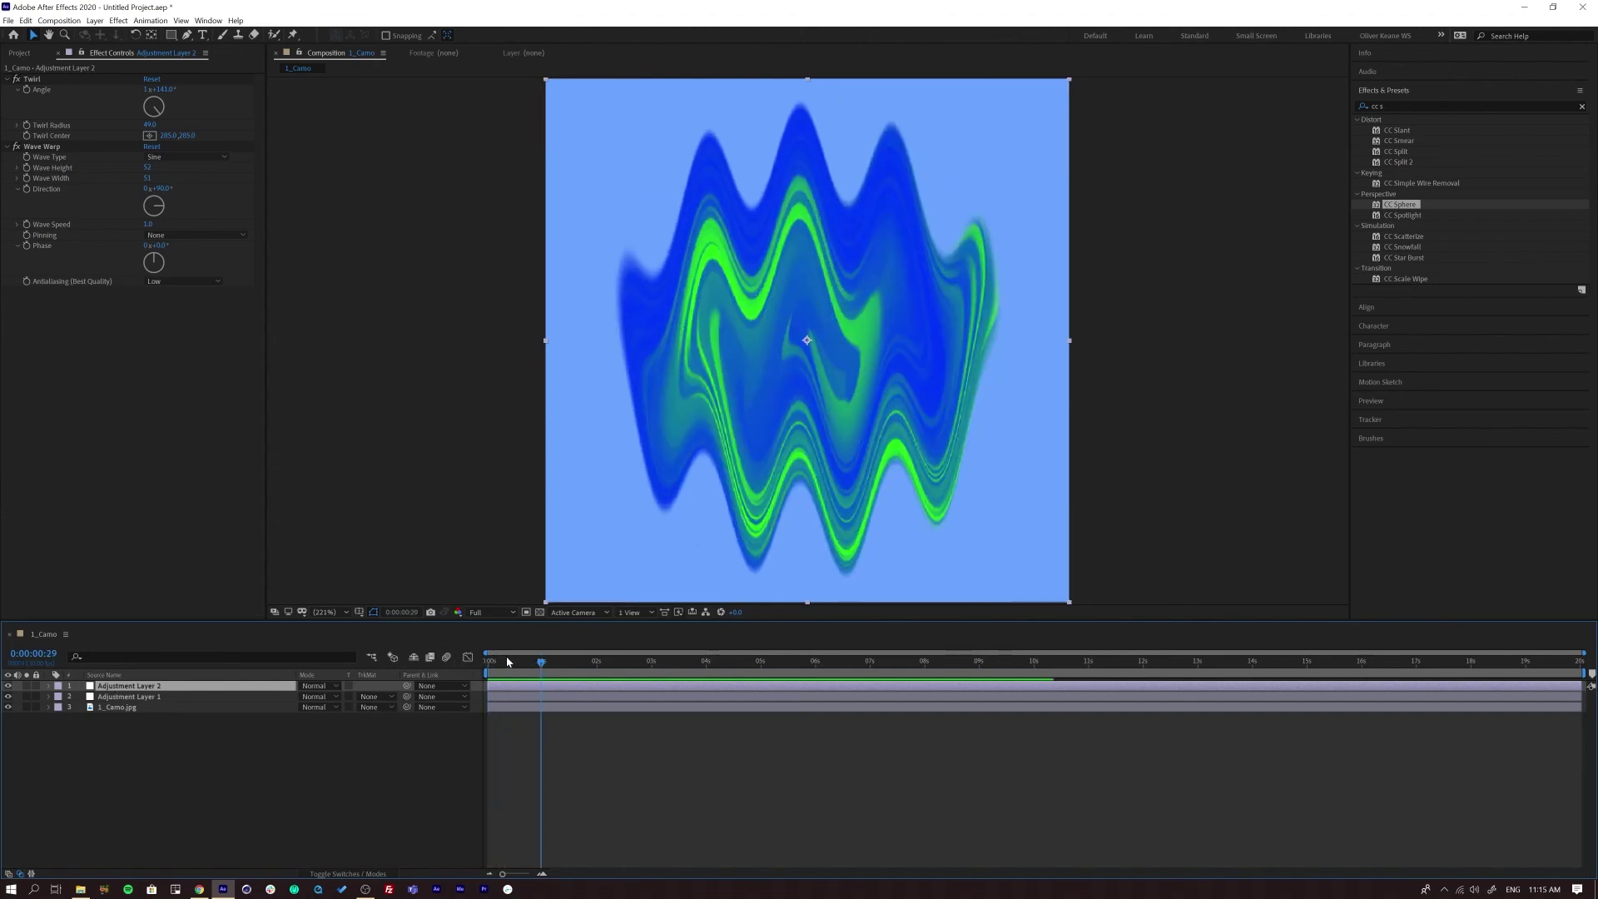
# Hide both adjustment layers after previewing the animation, and show them again one by one, starting with Adjustment Layer 1
pyautogui.press('space')
pyautogui.click(120, 696)
pyautogui.click(124, 687)
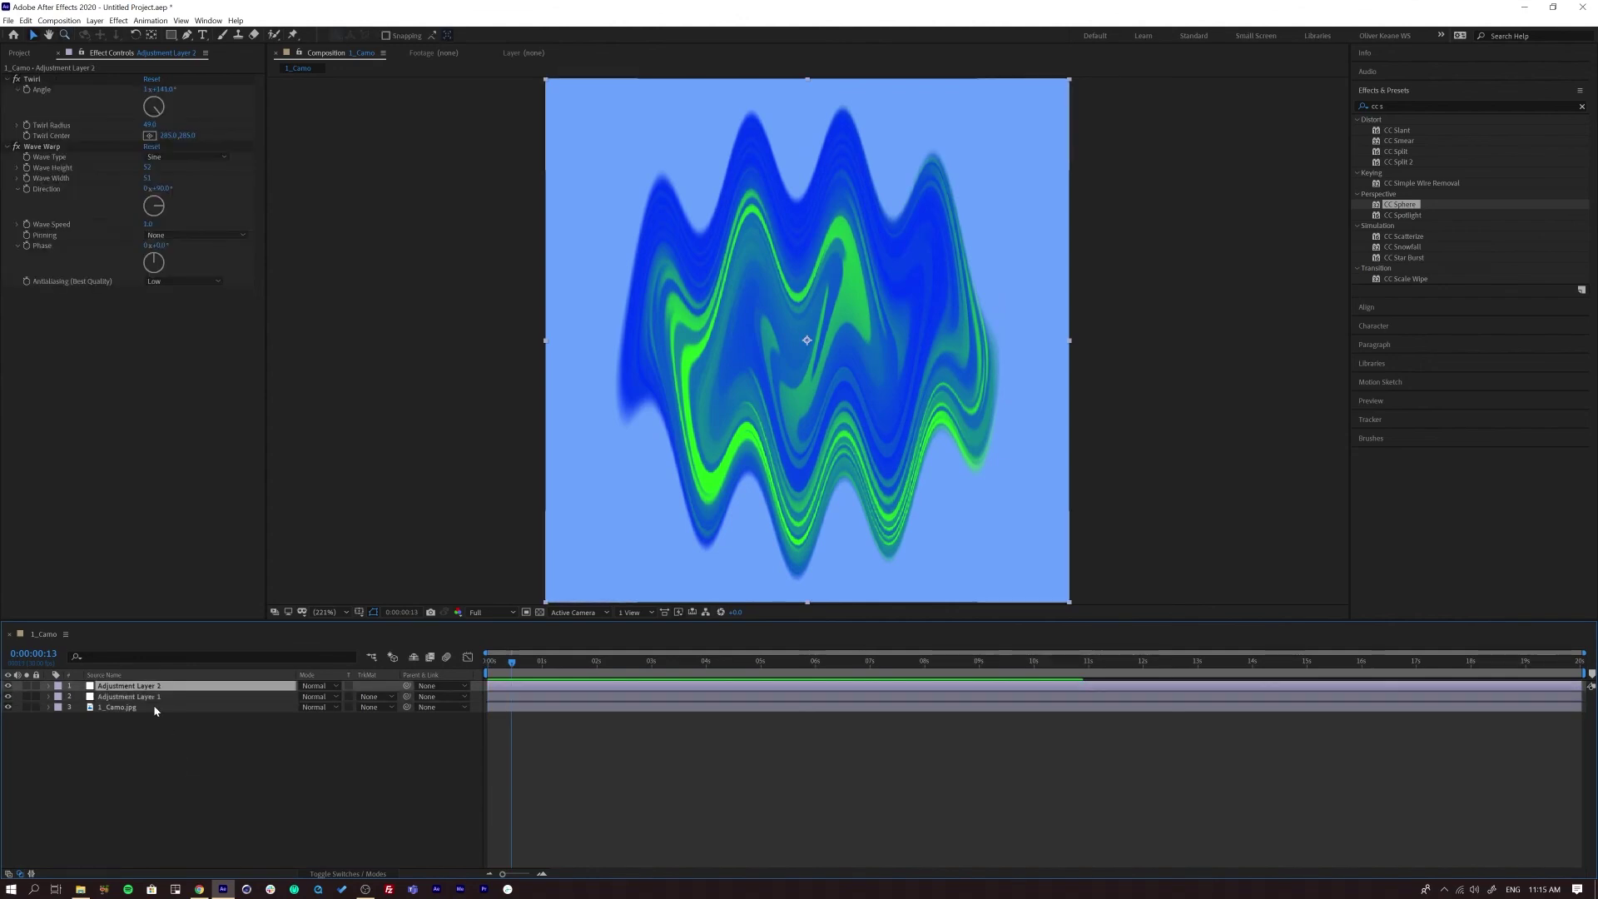
pyautogui.click(147, 698)
pyautogui.moveTo(8, 686); pyautogui.dragTo(9, 696)
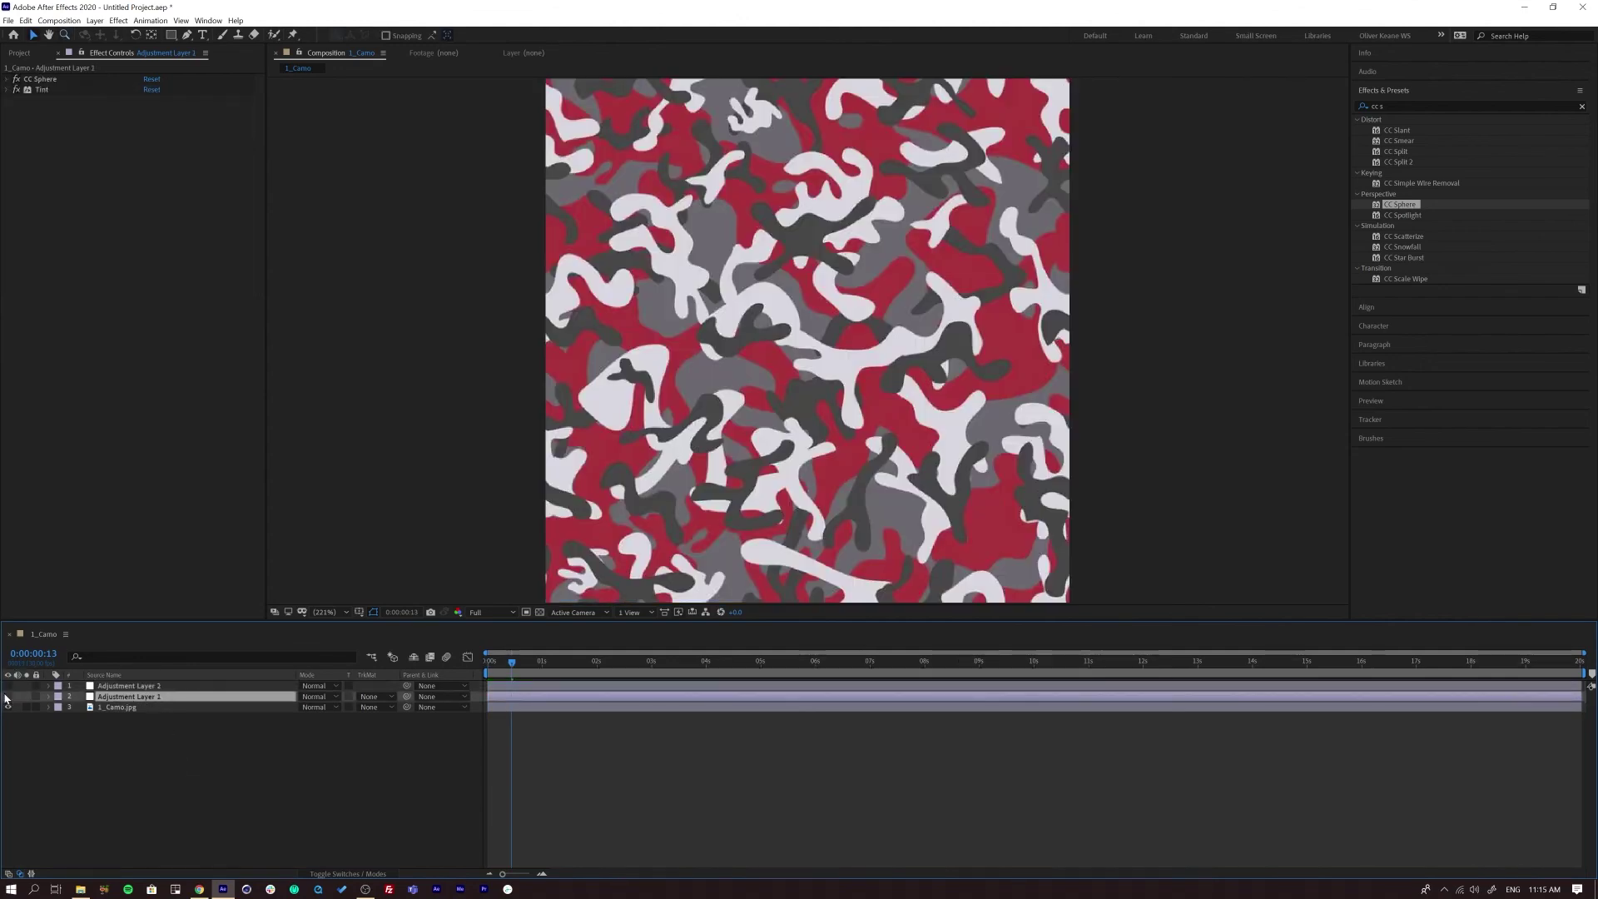
pyautogui.click(8, 696)
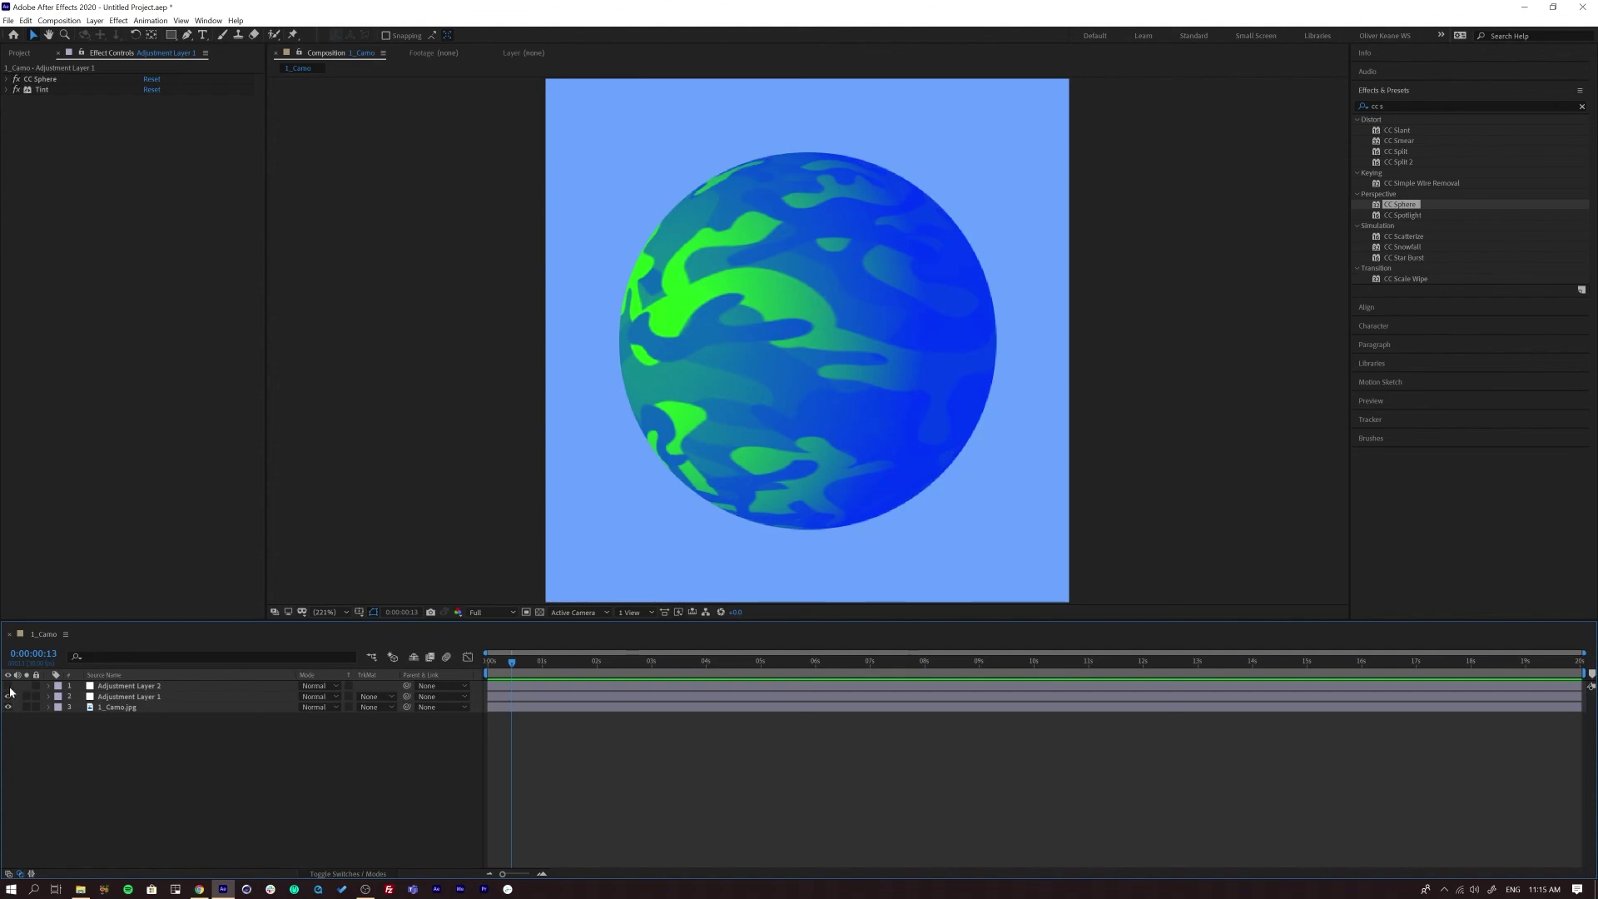
pyautogui.click(8, 685)
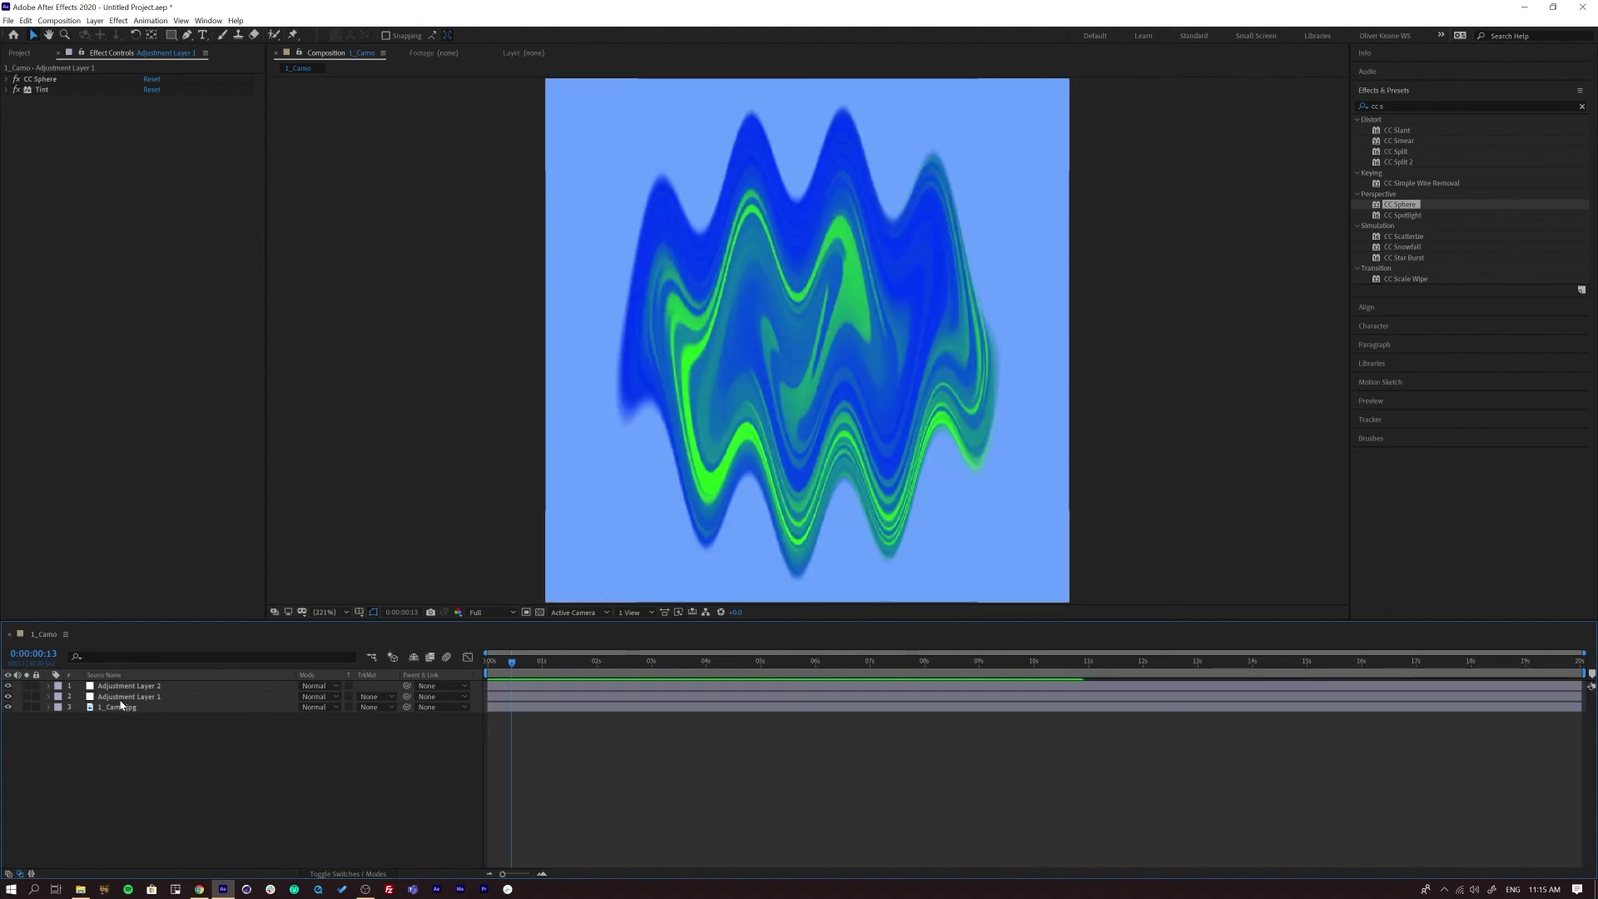